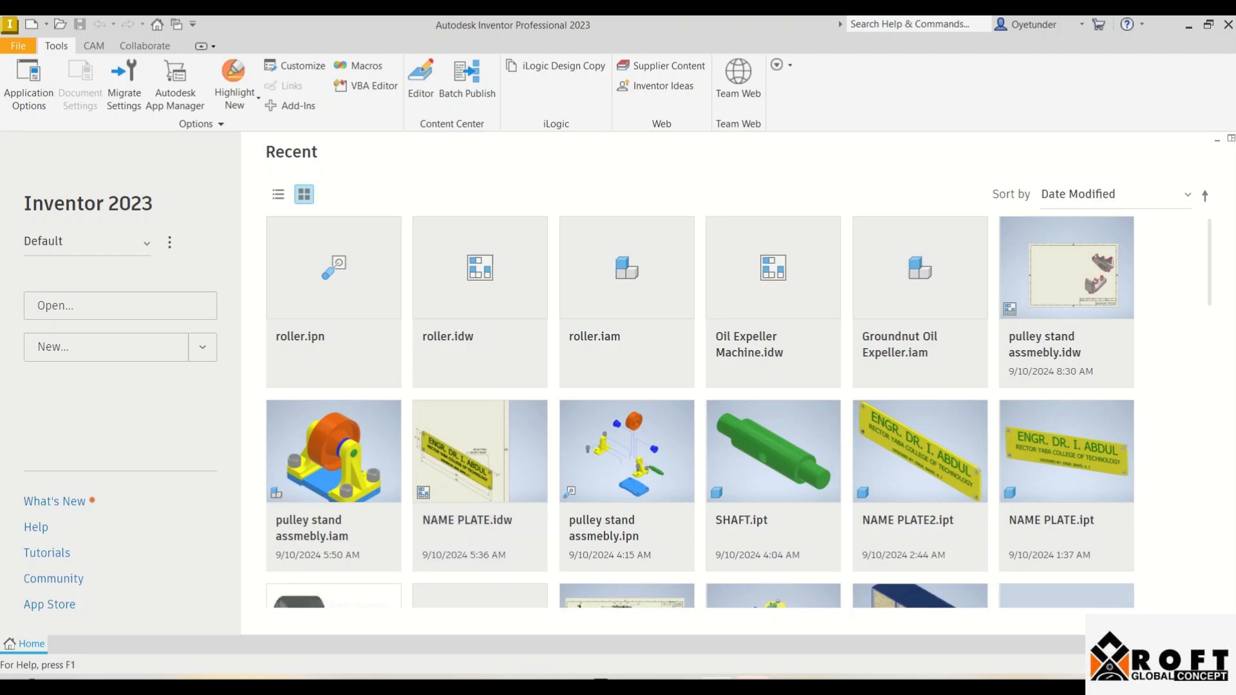
# Step: Review the Default project's settings, then close the project list
pyautogui.click(170, 242)
pyautogui.click(193, 275)
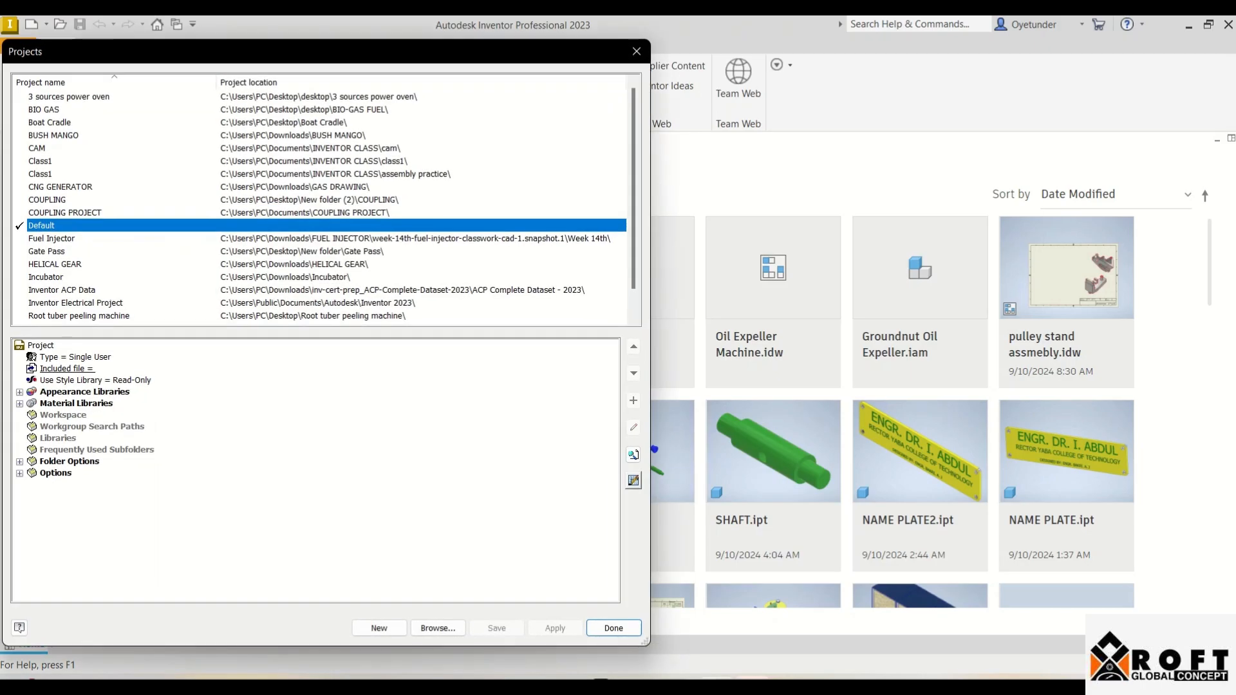
pyautogui.scroll(-1, 326, 203)
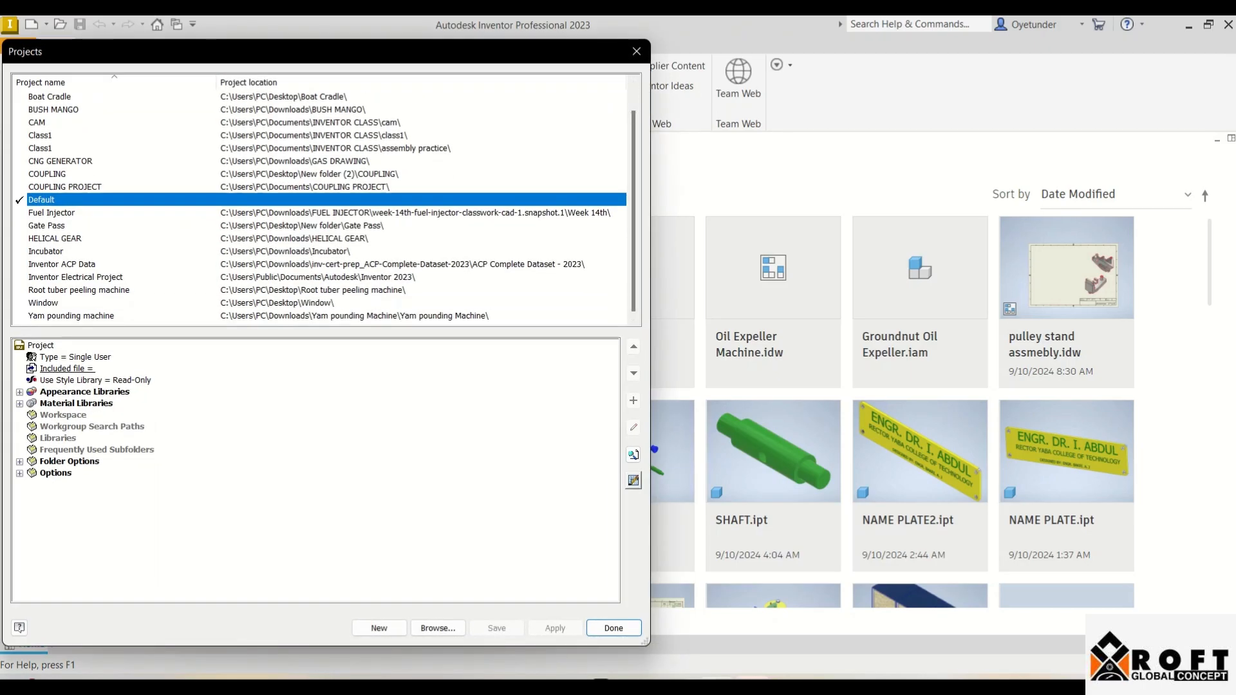
pyautogui.click(614, 628)
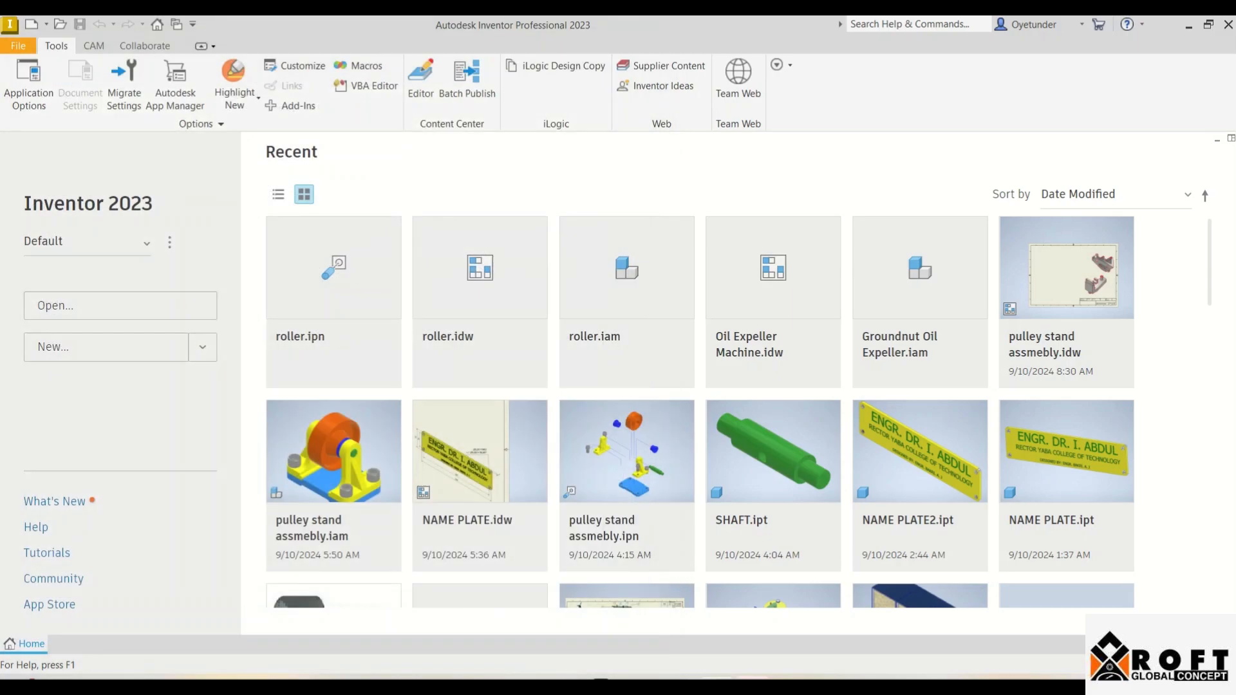
# Step: Browse the en-US > Metric templates and create a new ISO.idw drawing
pyautogui.click(107, 347)
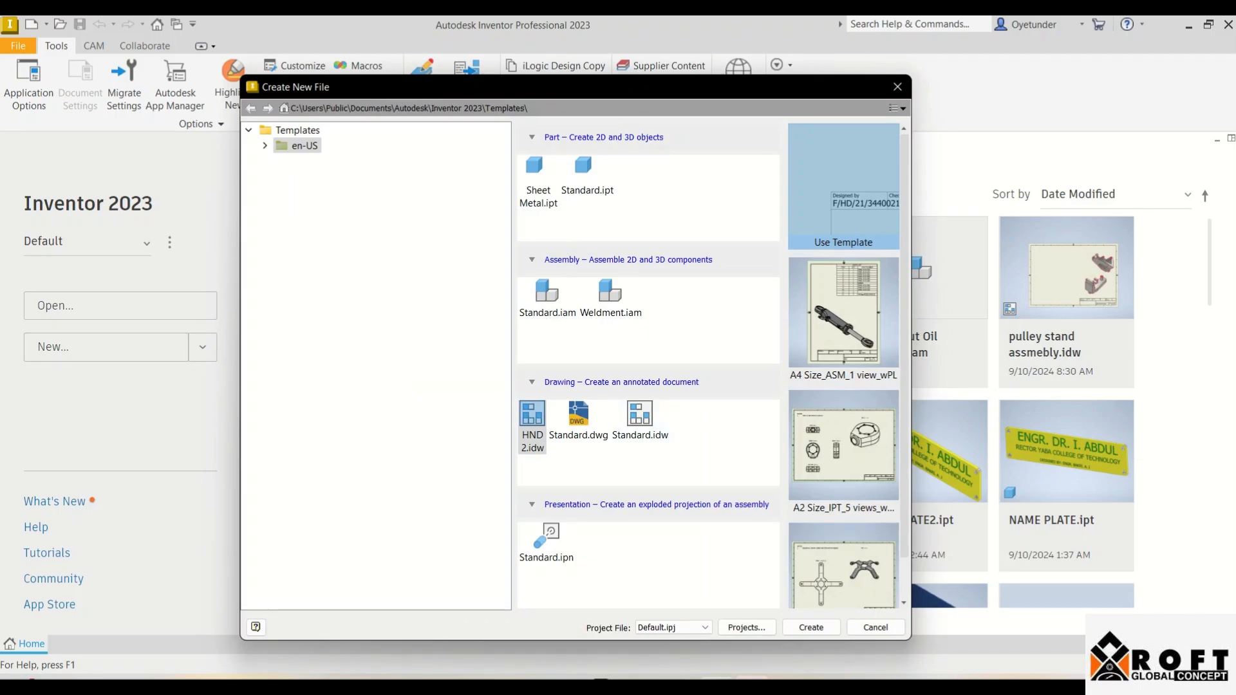
pyautogui.click(264, 145)
pyautogui.click(321, 176)
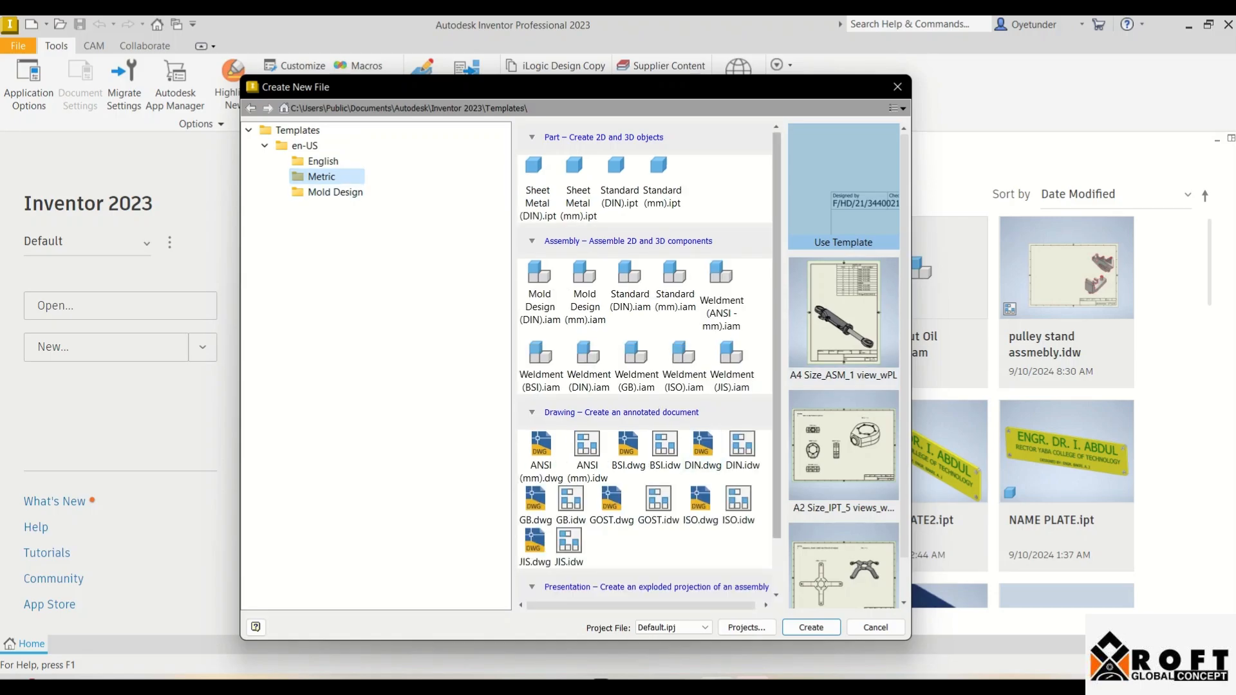
pyautogui.scroll(-1, 644, 361)
pyautogui.click(611, 453)
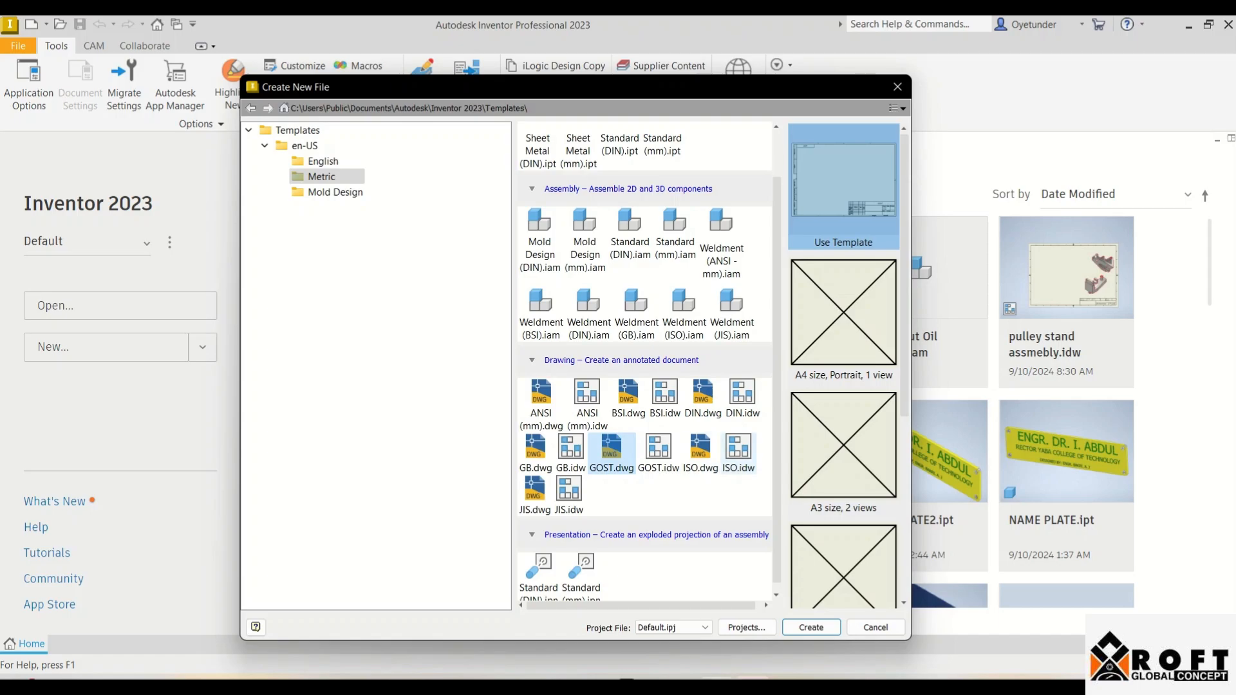
pyautogui.click(739, 447)
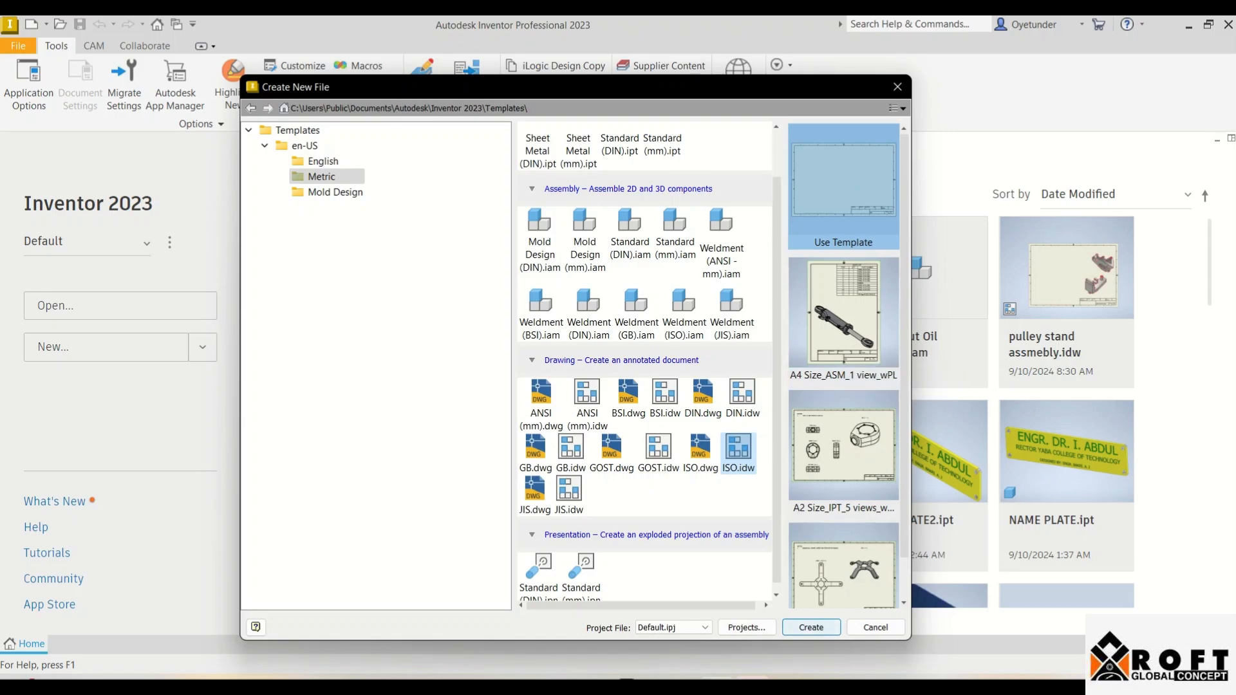
pyautogui.click(812, 627)
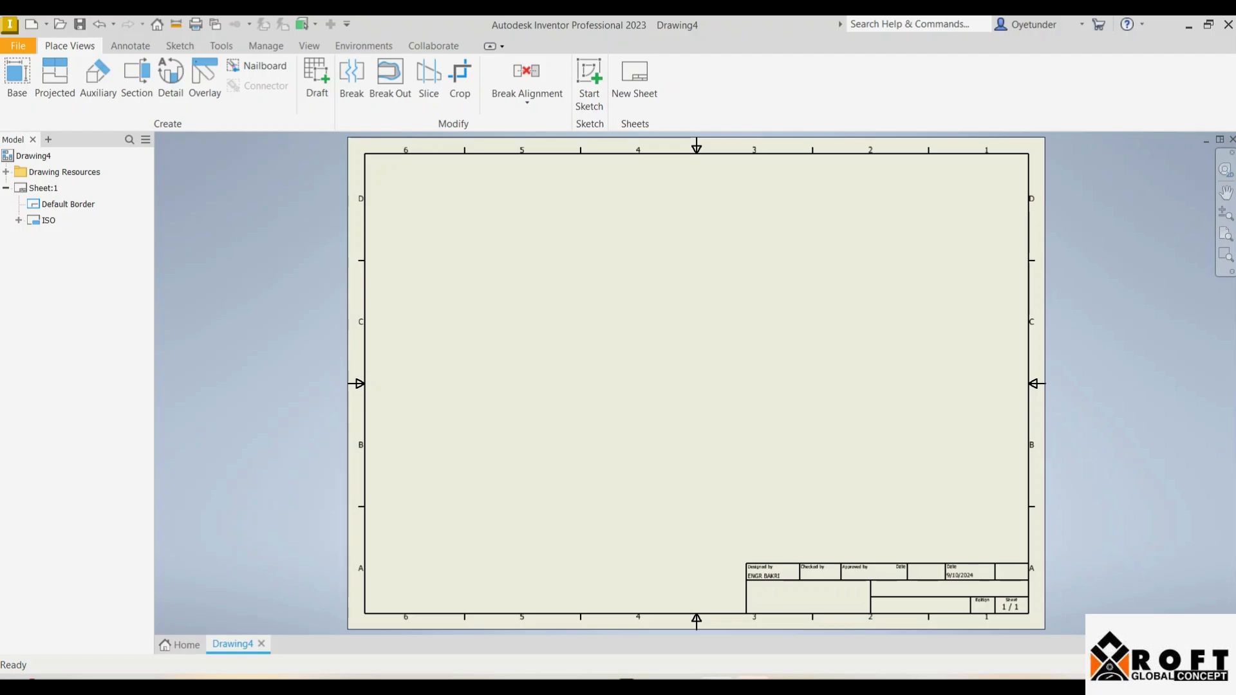
pyautogui.scroll(4, 778, 591)
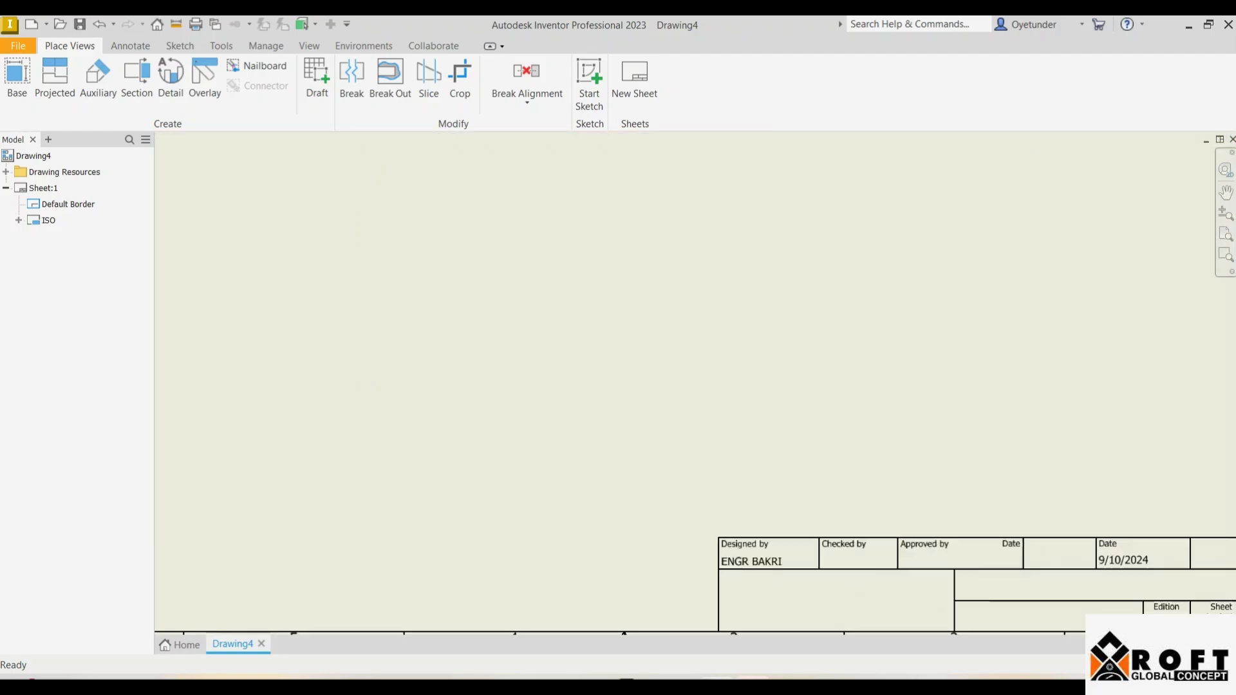
pyautogui.scroll(-3, 691, 516)
pyautogui.scroll(3, 809, 522)
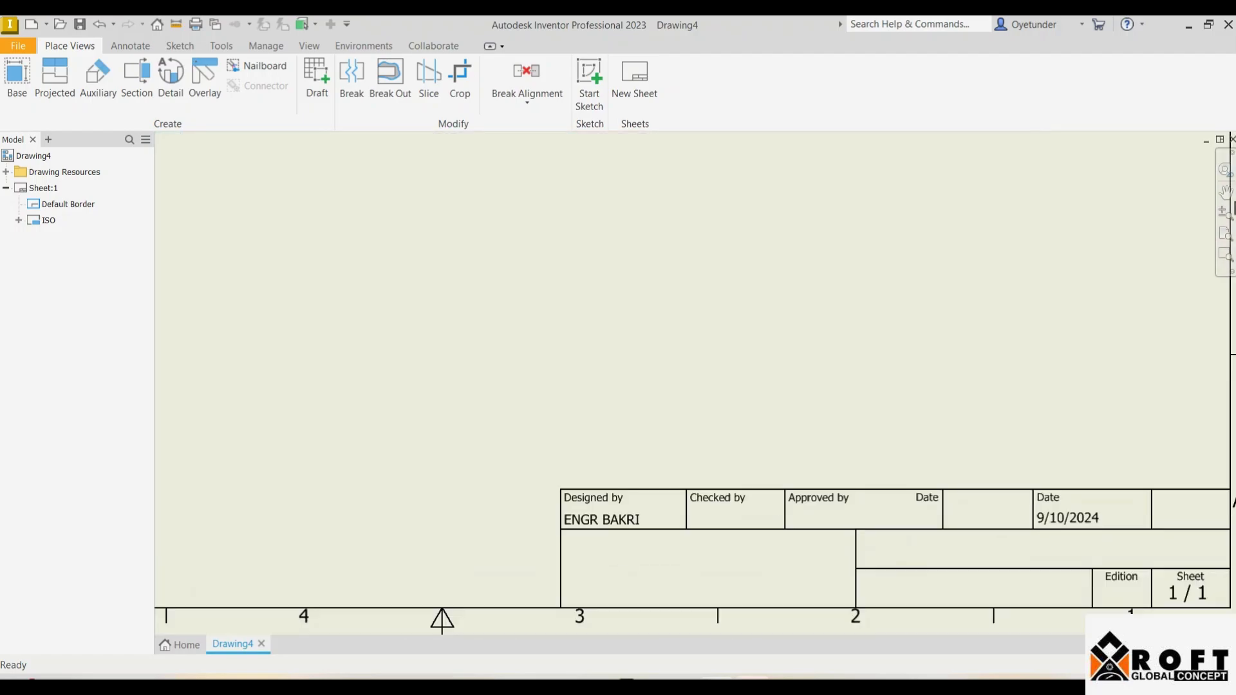
pyautogui.scroll(-2, 496, 515)
pyautogui.scroll(-2, 494, 518)
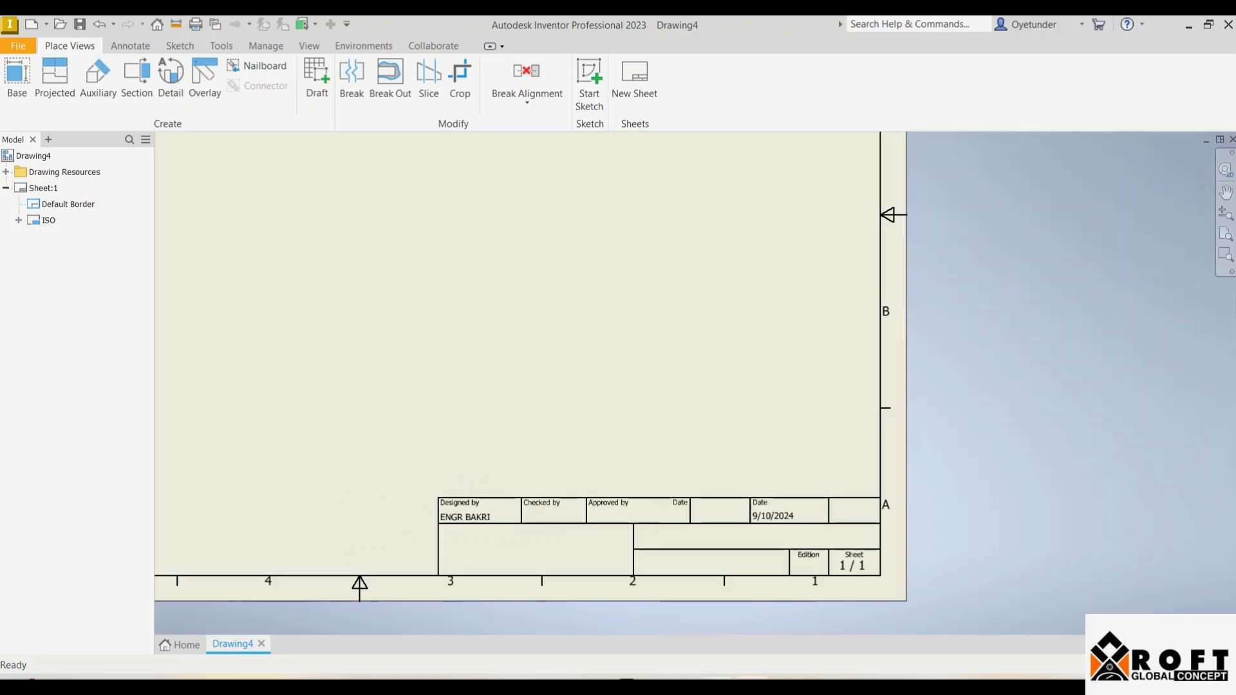
pyautogui.scroll(5, 493, 512)
pyautogui.scroll(-2, 490, 509)
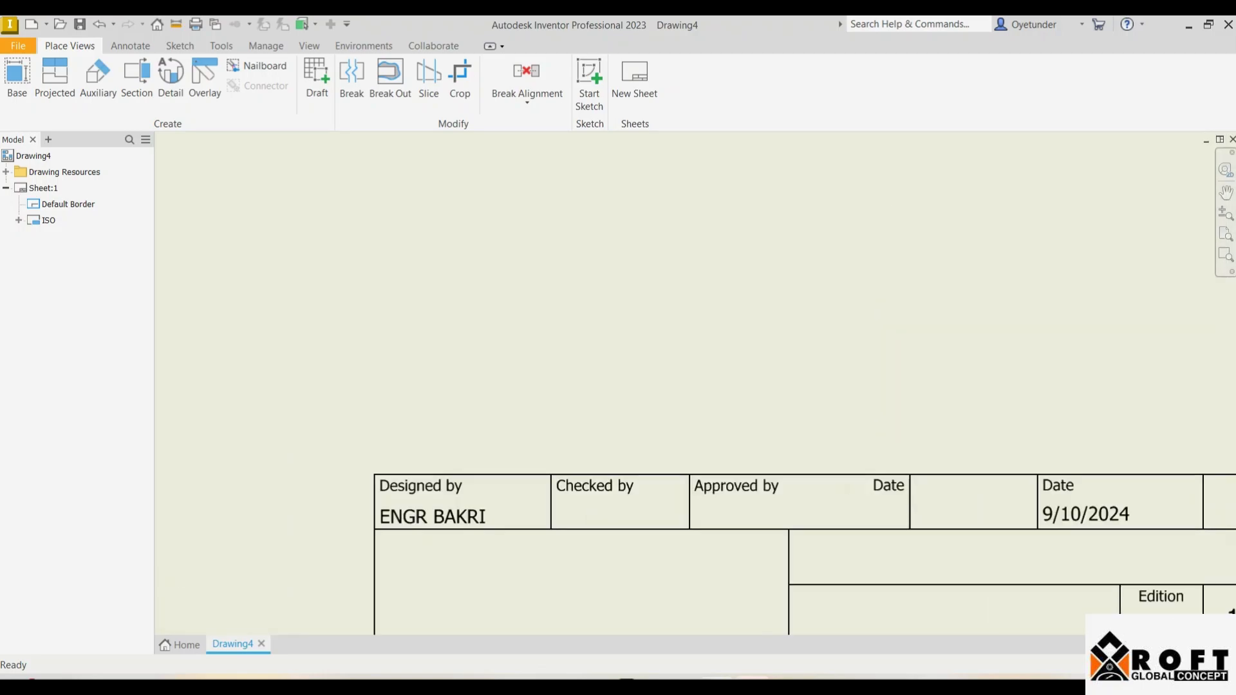
pyautogui.scroll(2, 653, 514)
pyautogui.scroll(-4, 659, 513)
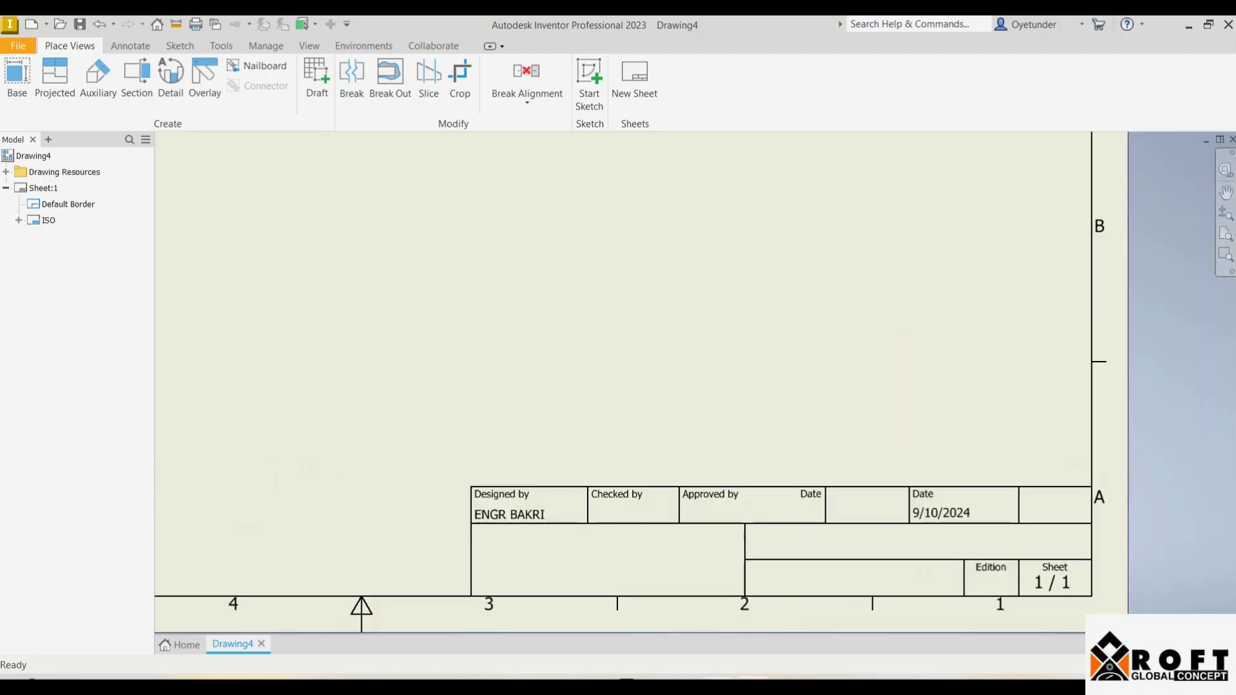
pyautogui.scroll(3, 769, 512)
pyautogui.scroll(-2, 760, 512)
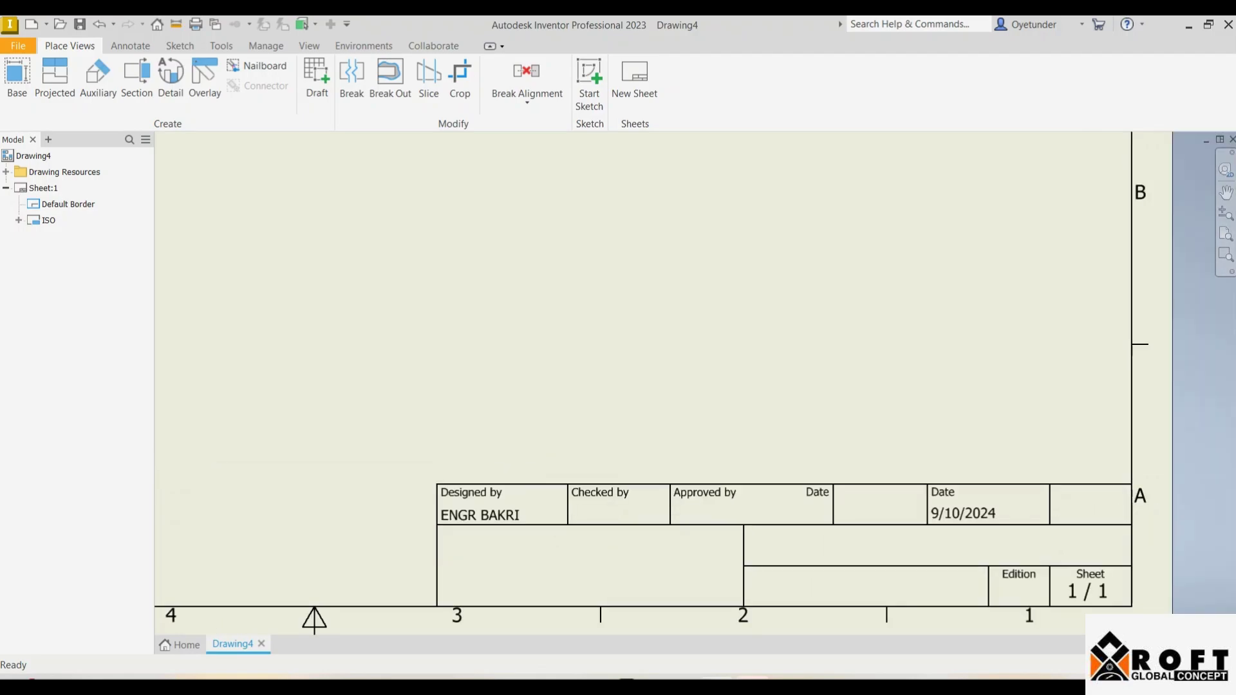
pyautogui.scroll(3, 999, 511)
pyautogui.scroll(-4, 999, 510)
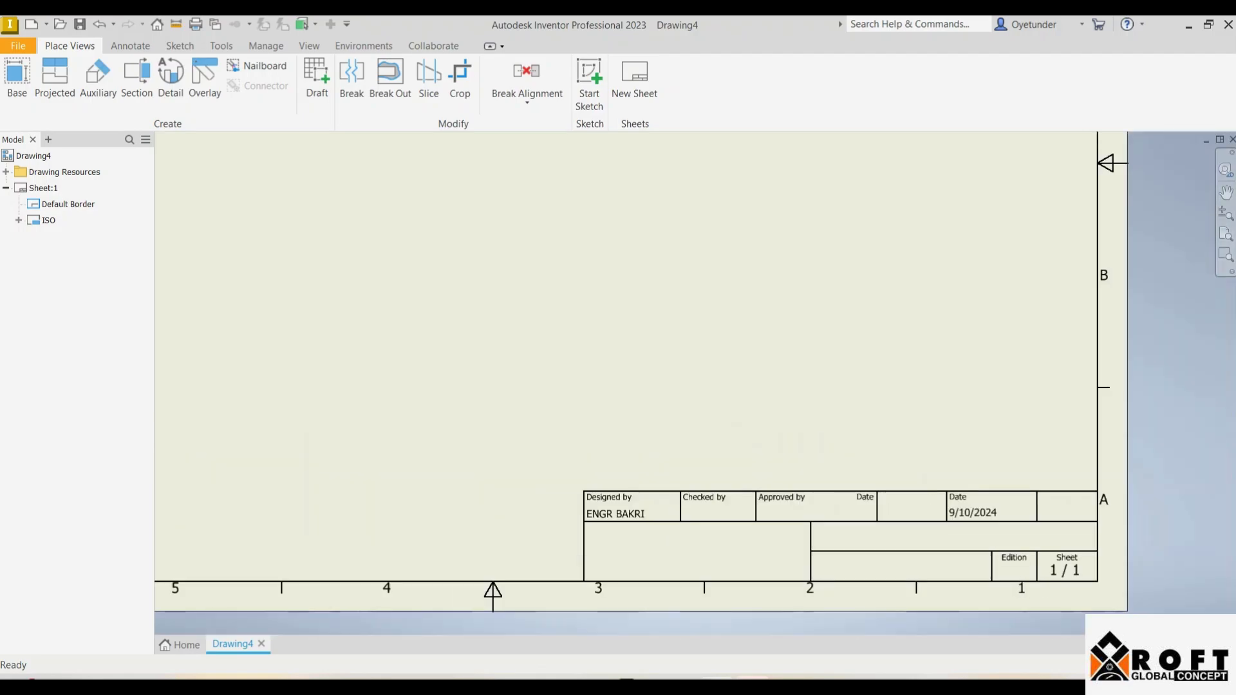
pyautogui.scroll(3, 1001, 512)
pyautogui.scroll(-4, 1001, 511)
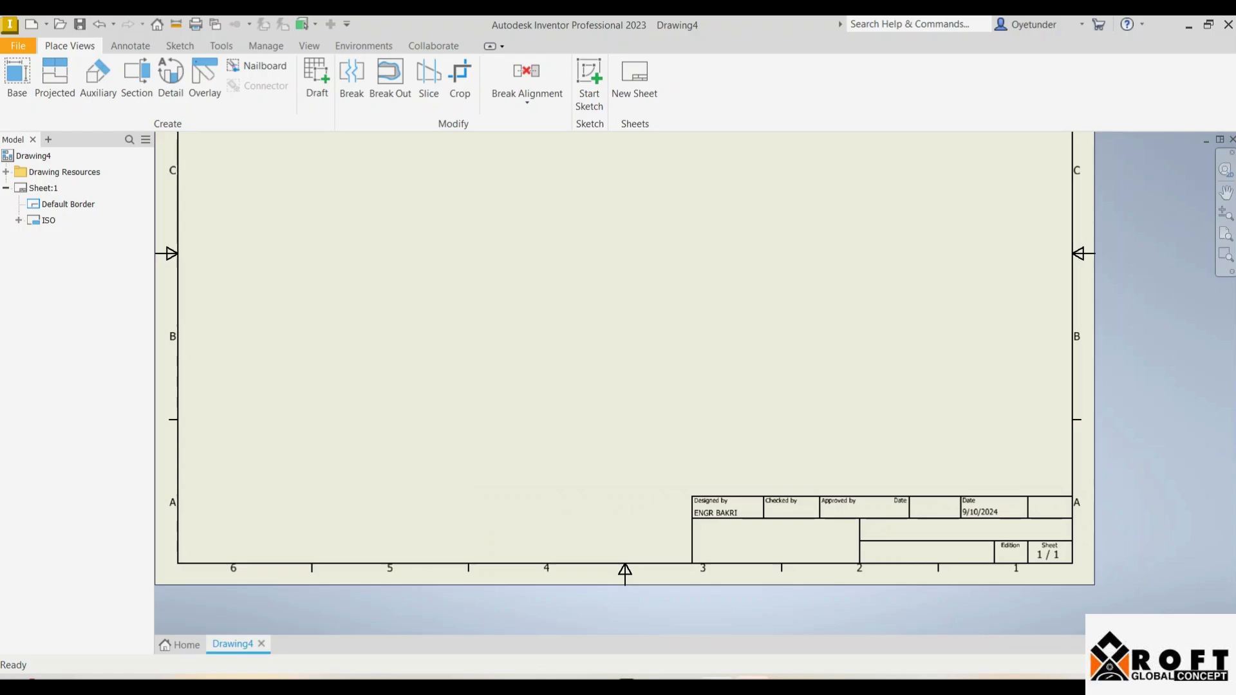
pyautogui.scroll(3, 902, 475)
pyautogui.scroll(-2, 901, 474)
pyautogui.scroll(2, 715, 531)
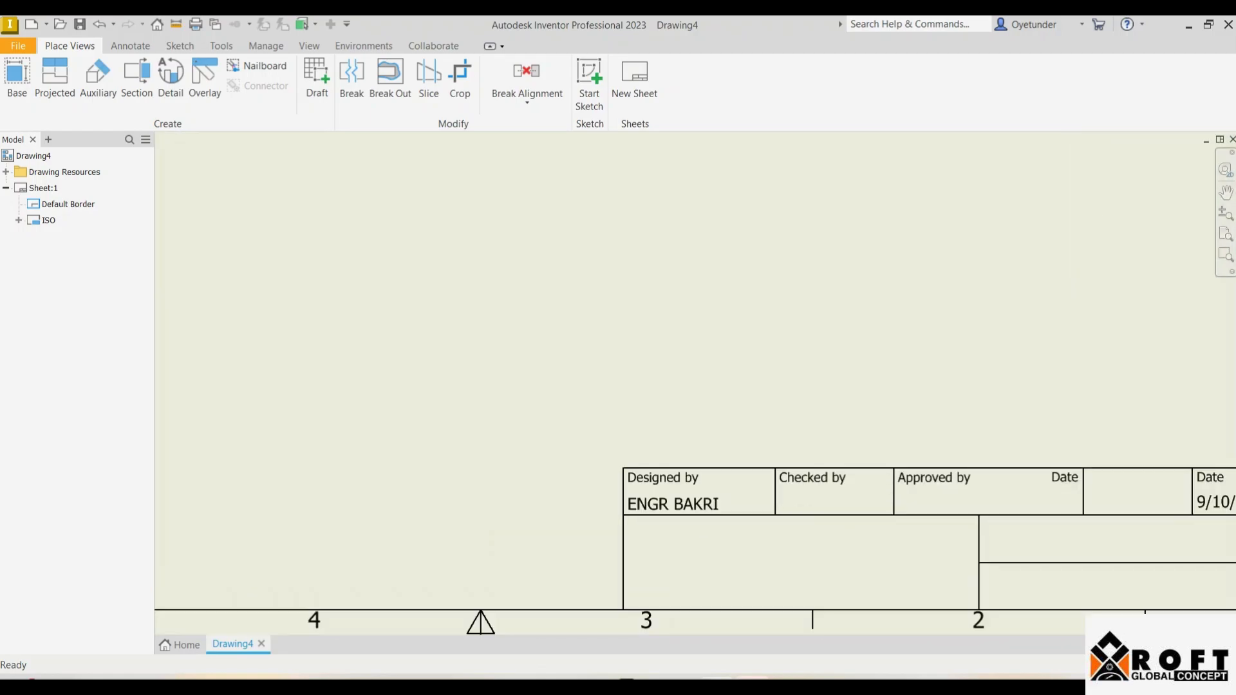
pyautogui.scroll(-4, 718, 519)
pyautogui.scroll(4, 718, 518)
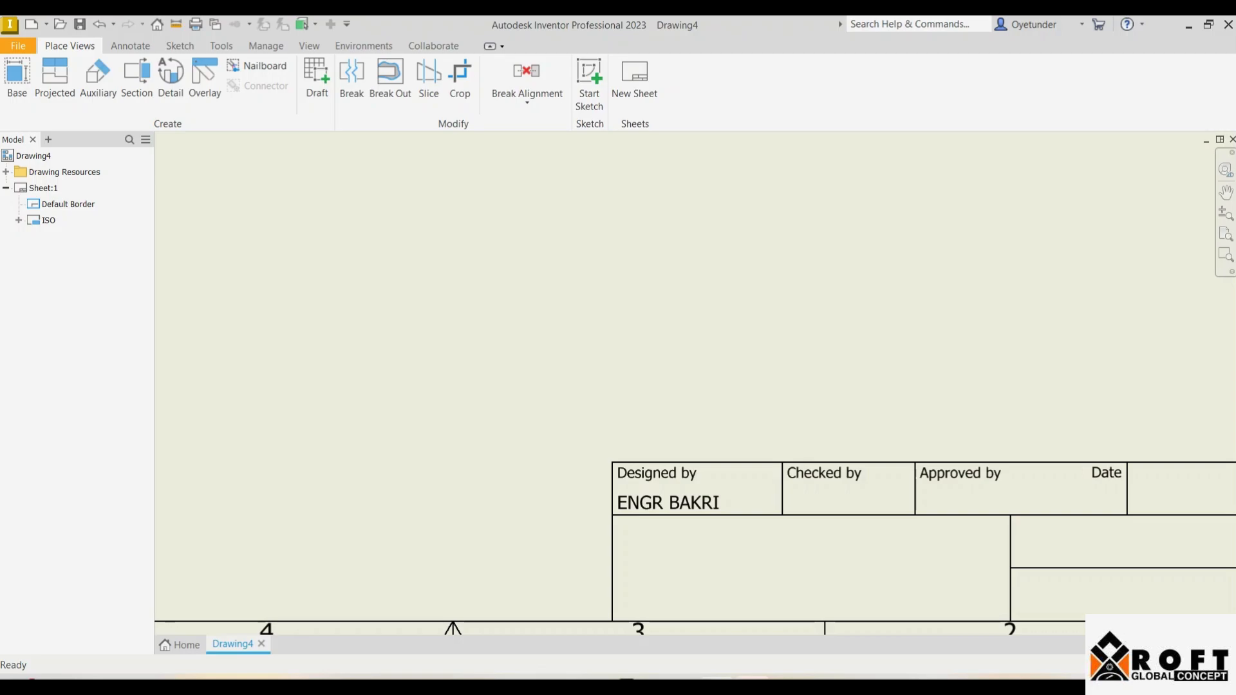
pyautogui.scroll(-2, 836, 501)
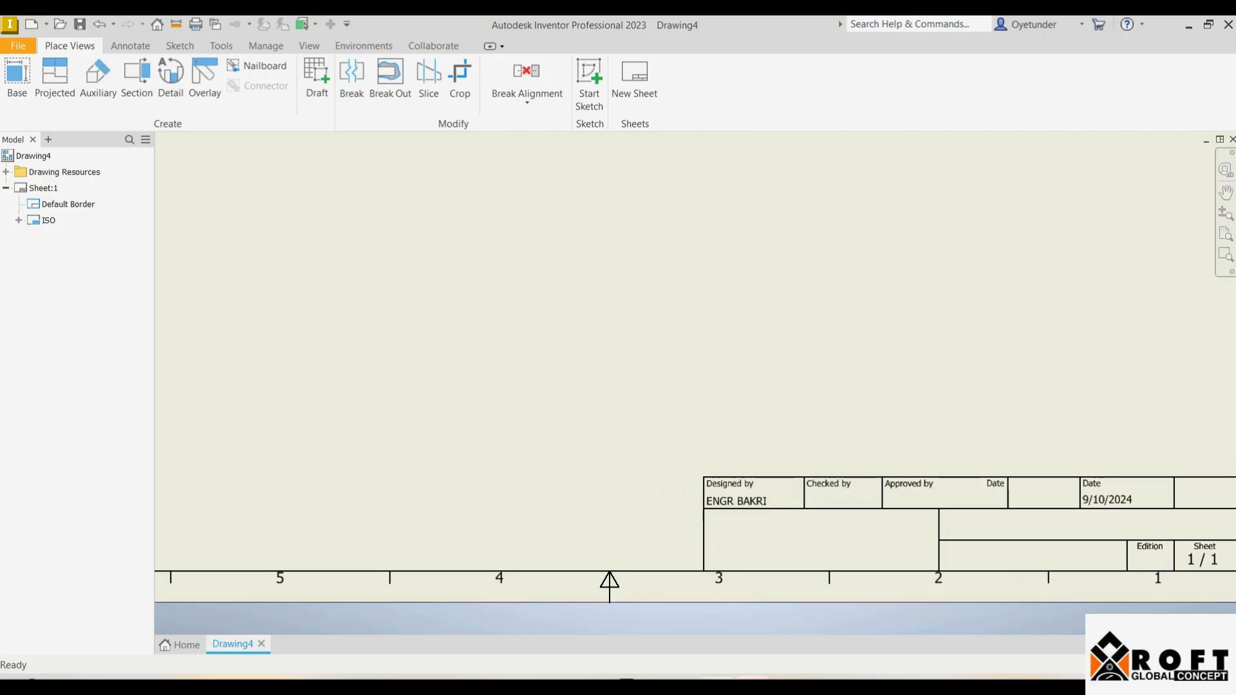
pyautogui.scroll(4, 944, 491)
pyautogui.scroll(-3, 894, 491)
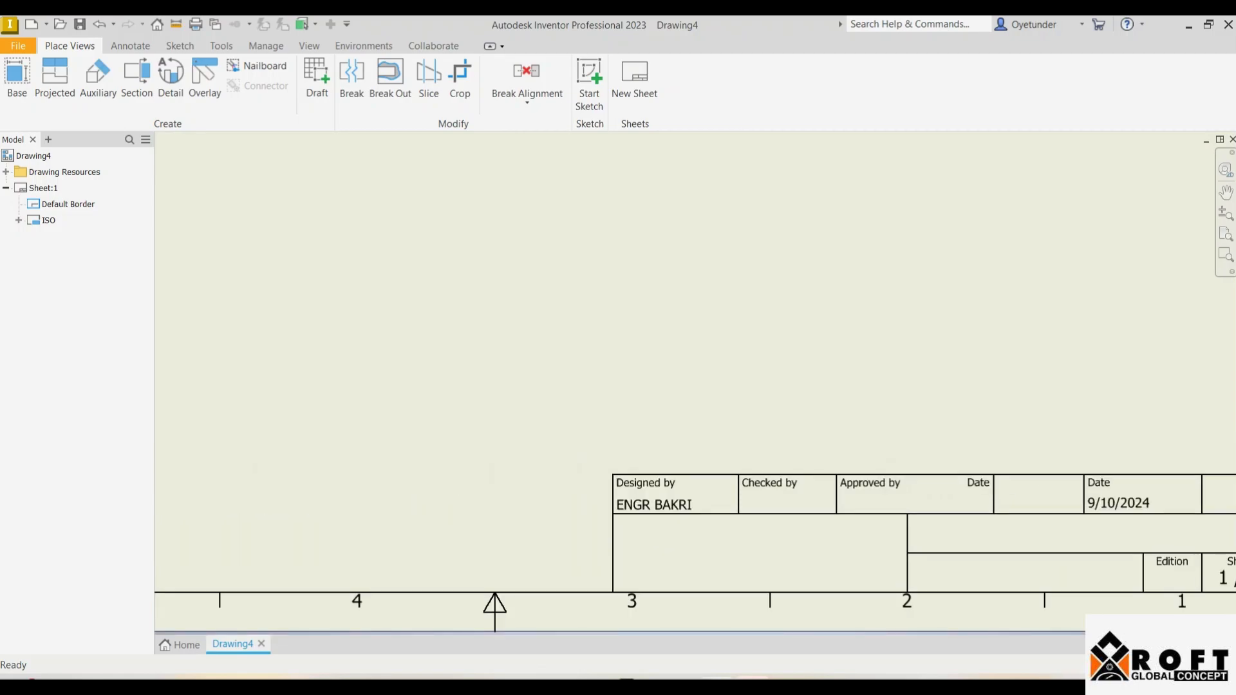
pyautogui.scroll(-2, 886, 516)
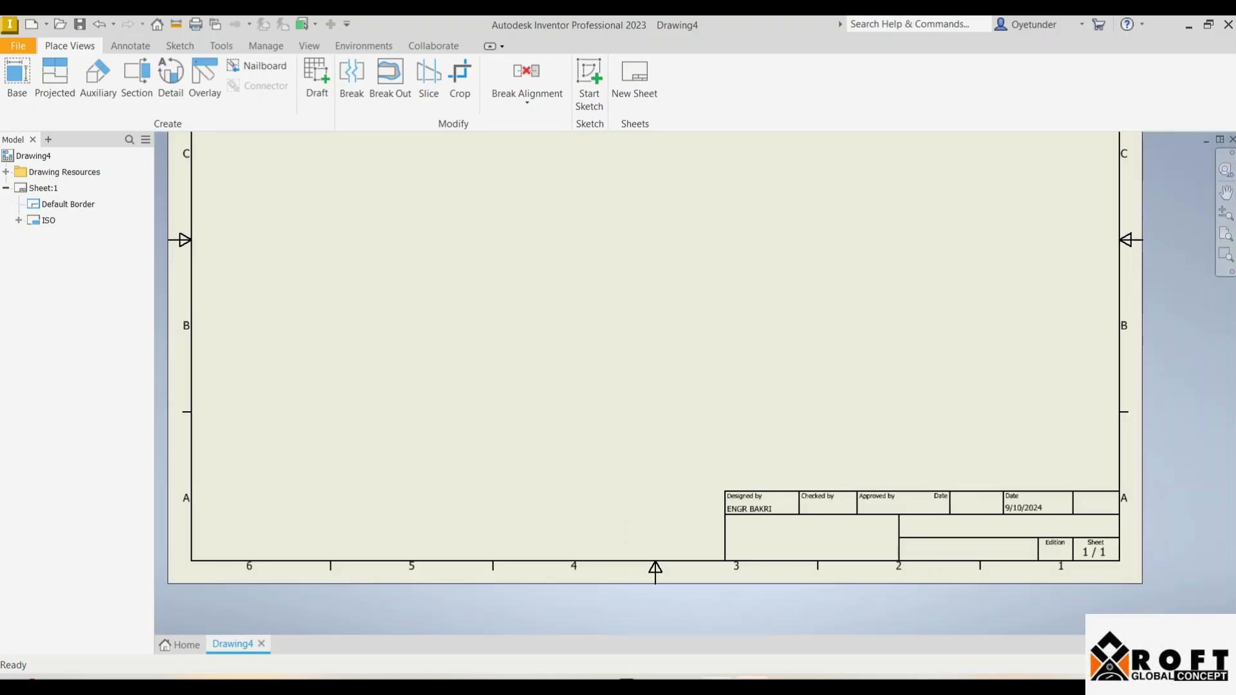
pyautogui.scroll(3, 1026, 504)
pyautogui.scroll(-5, 1026, 504)
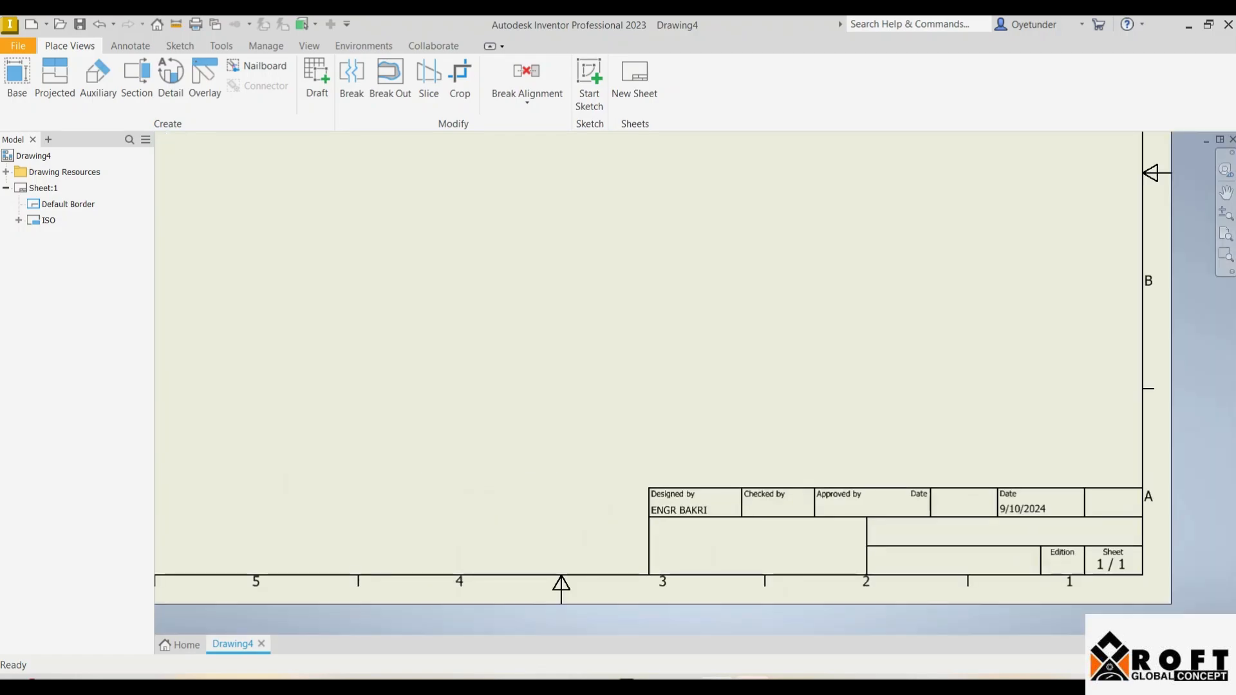
pyautogui.scroll(4, 1030, 506)
pyautogui.scroll(-3, 1030, 506)
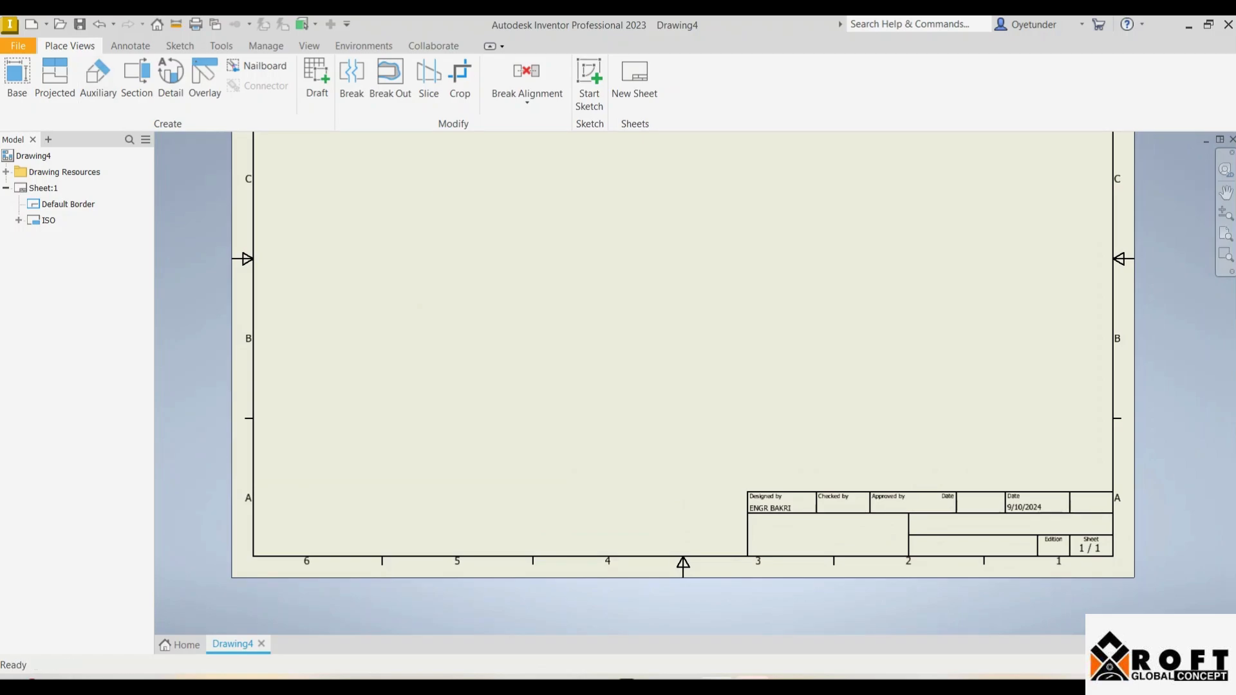
# Step: Expand Drawing Resources > Title Blocks and edit the ISO title block
pyautogui.click(6, 172)
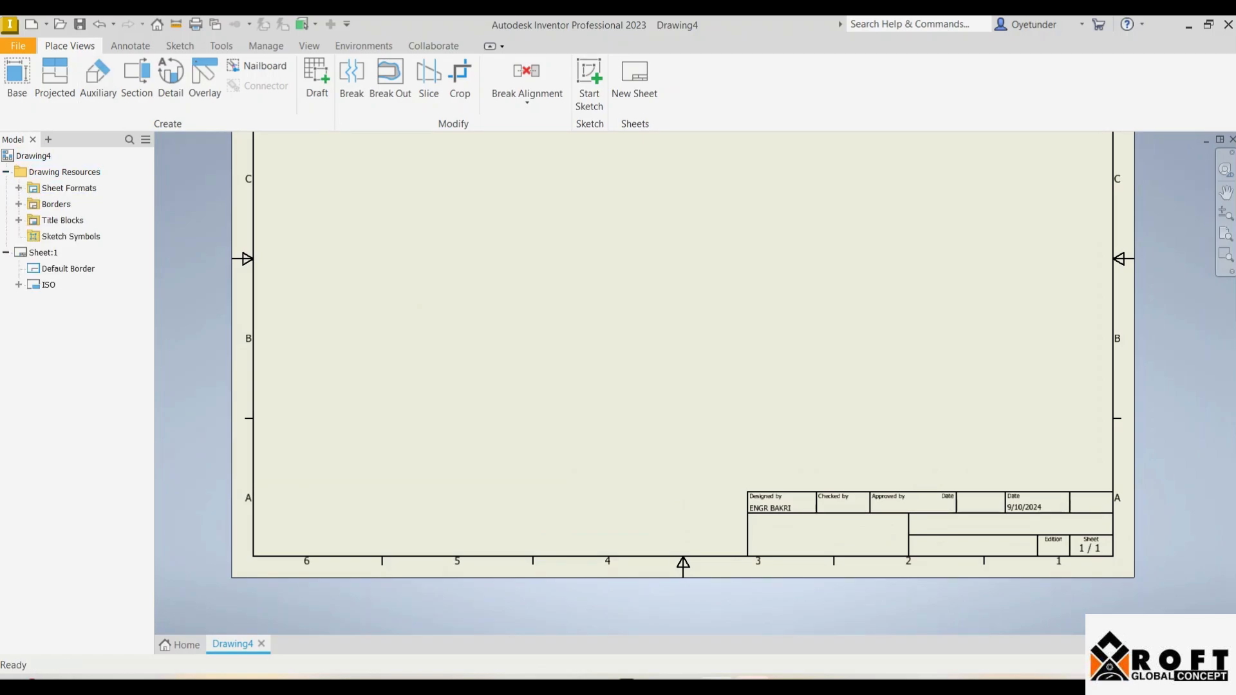
pyautogui.click(18, 220)
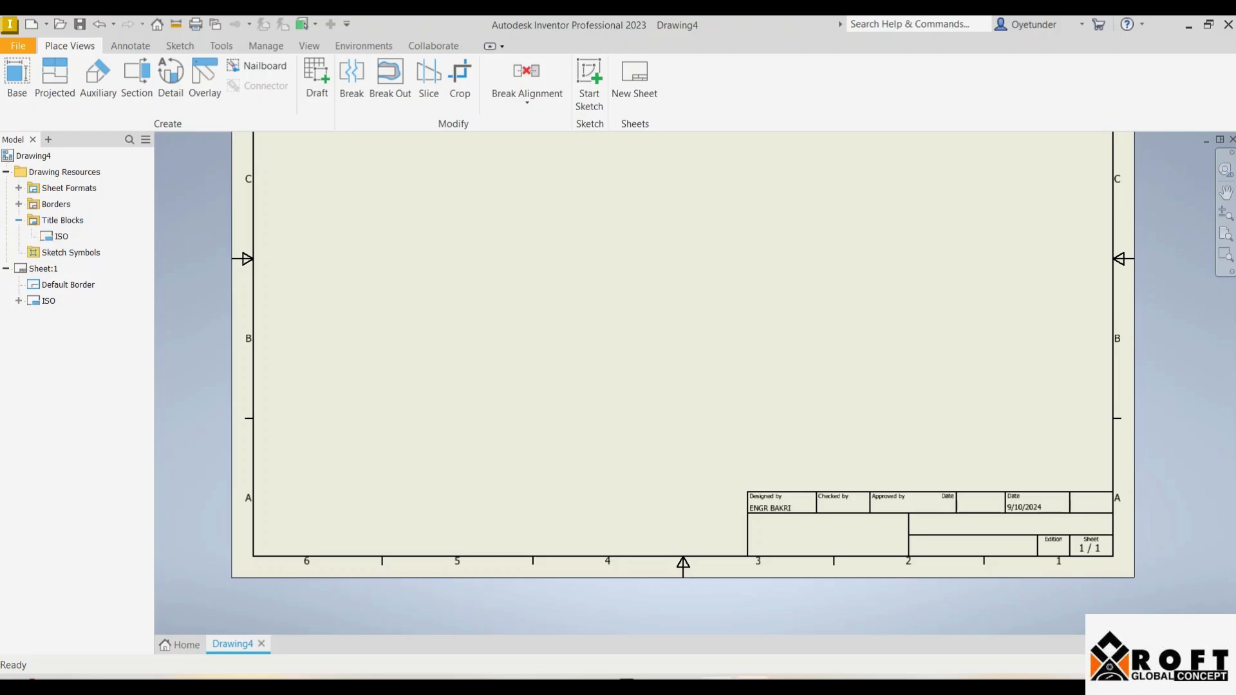
pyautogui.rightClick(57, 235)
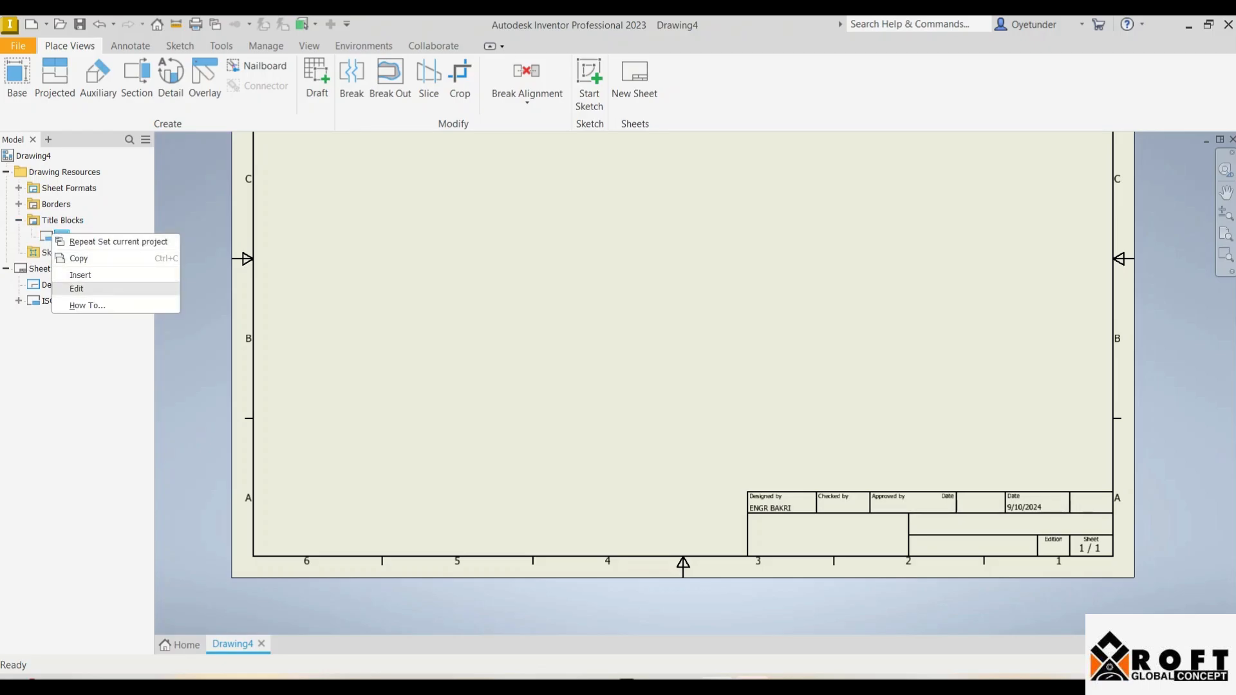
pyautogui.click(76, 288)
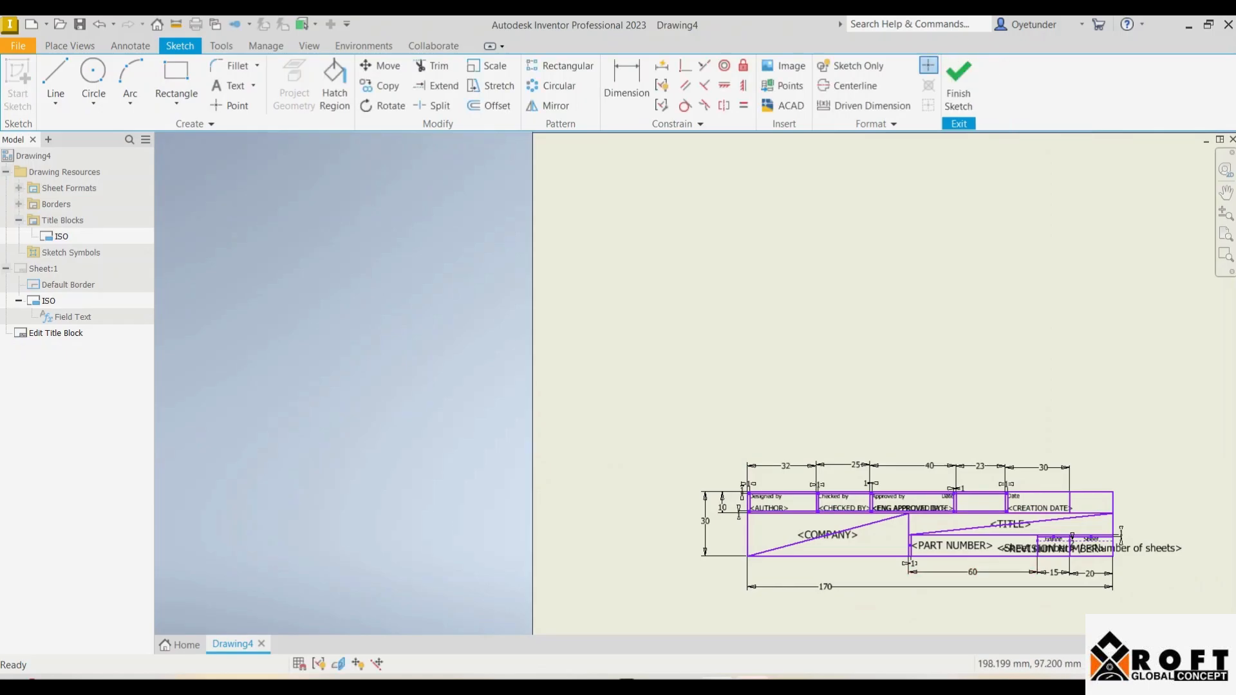
pyautogui.scroll(5, 959, 552)
pyautogui.scroll(-2, 895, 502)
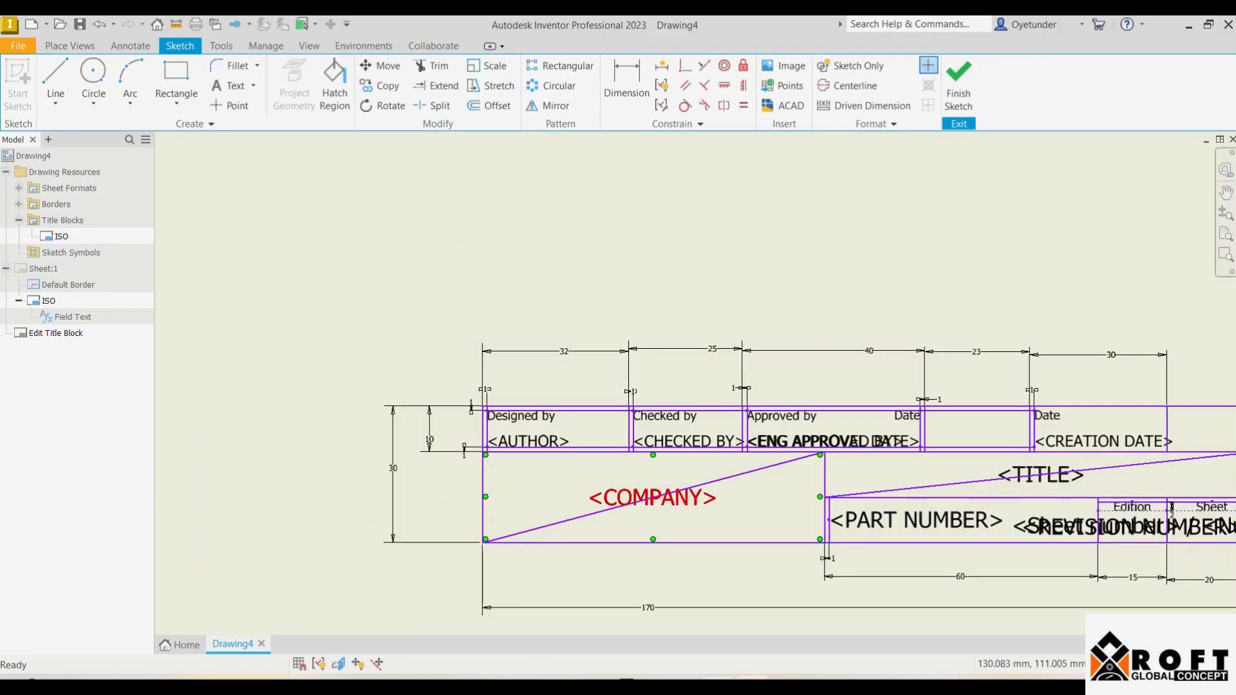
# Step: Replace <COMPANY> with YABA COLLEGE OF TECHNOLOGY, SCHOOL OF ENGINEERING and DEPARTMENT OF MECHANICAL ENGINEERING
pyautogui.doubleClick(652, 497)
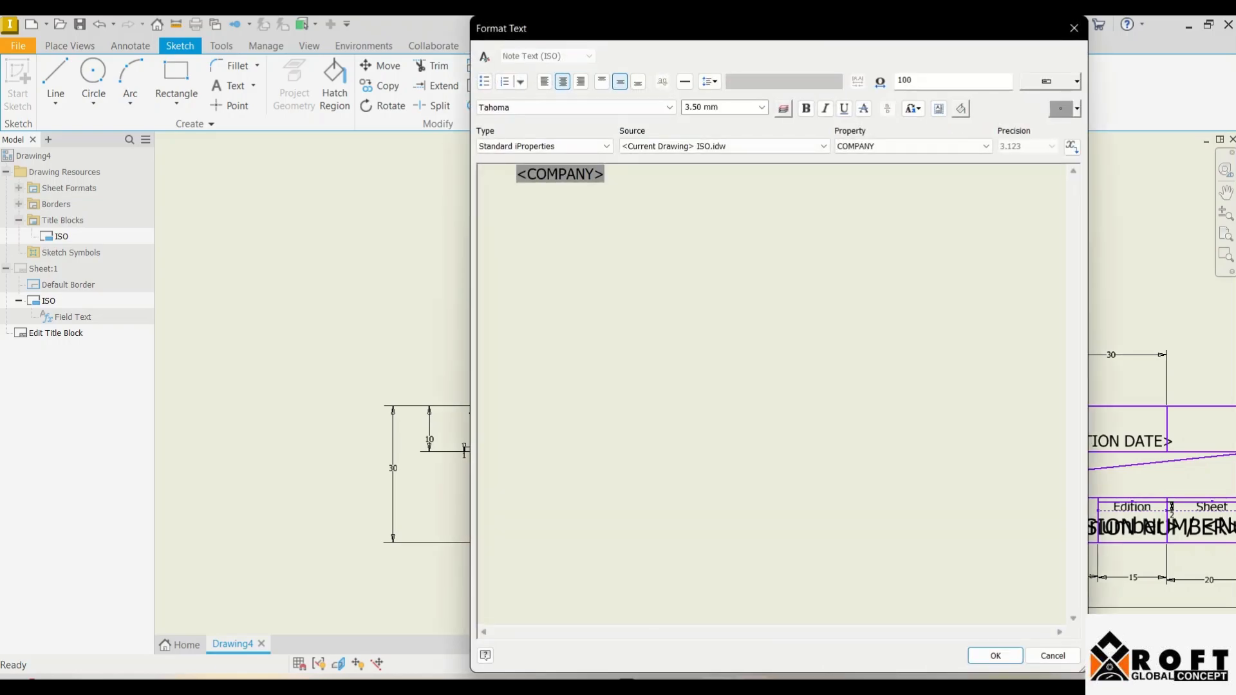
pyautogui.press('Delete')
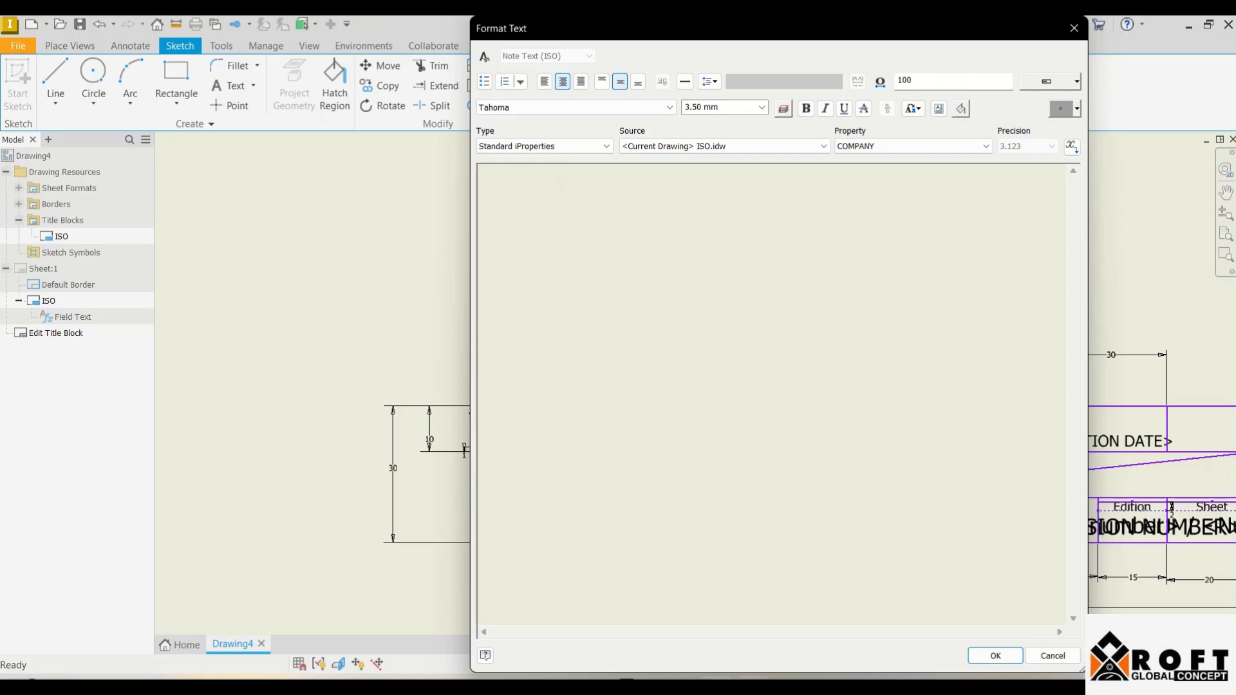
pyautogui.write('YABA COLLEGE ')
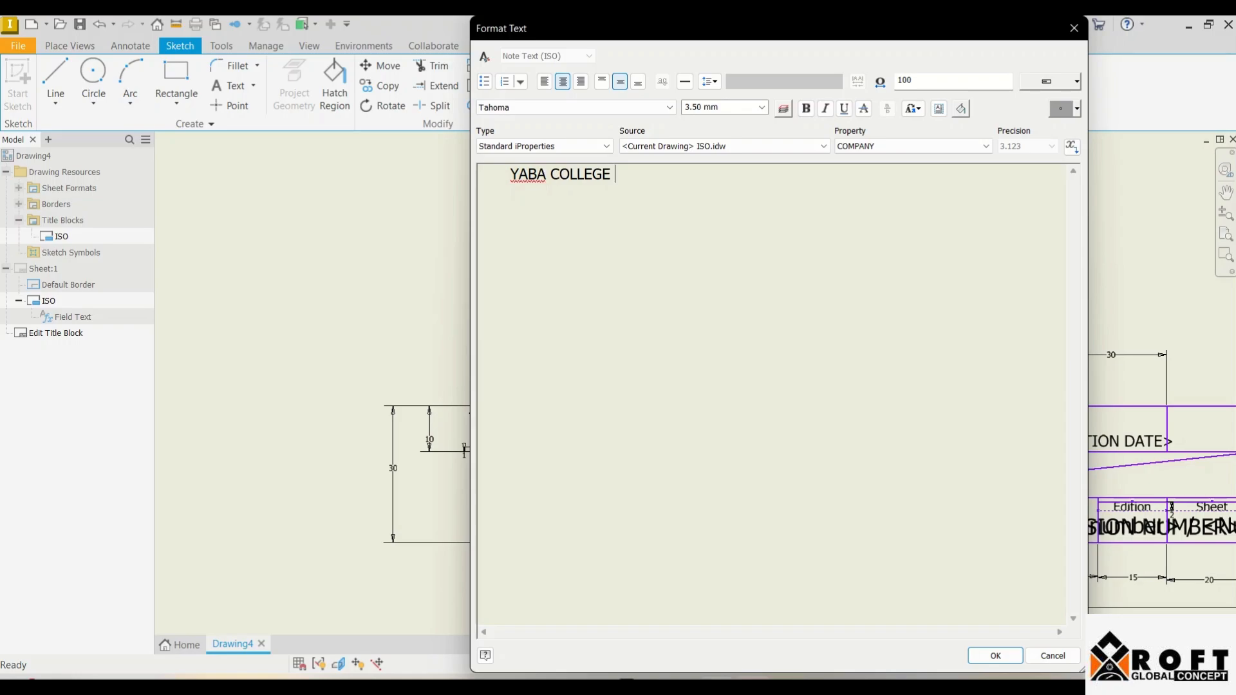
pyautogui.write('OF TECHNOLOGY')
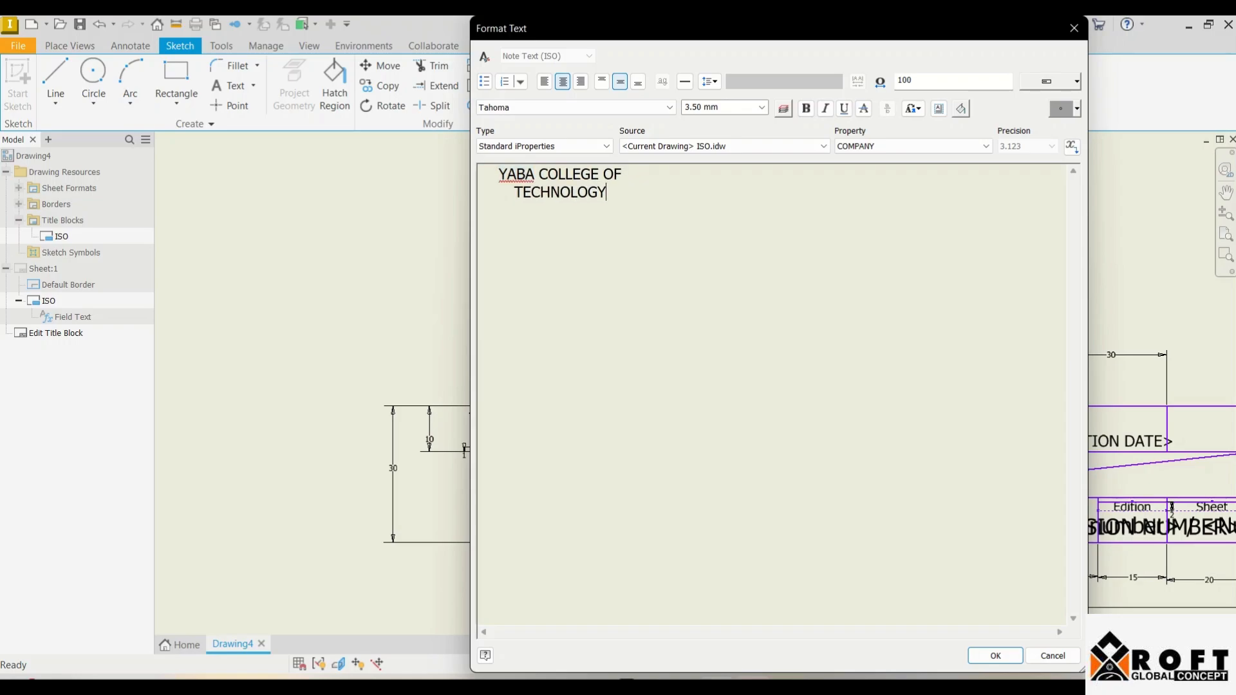
pyautogui.press('Return')
pyautogui.write('SCHOOL OF ENGINEERI')
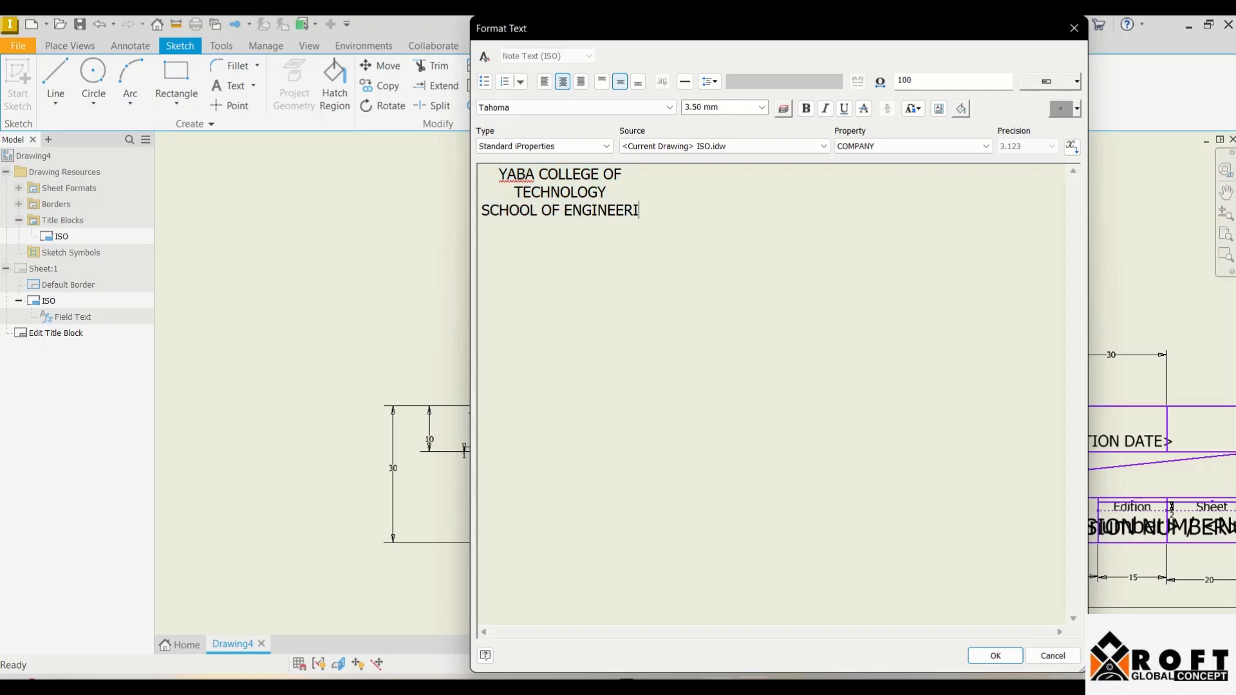
pyautogui.write('NGD')
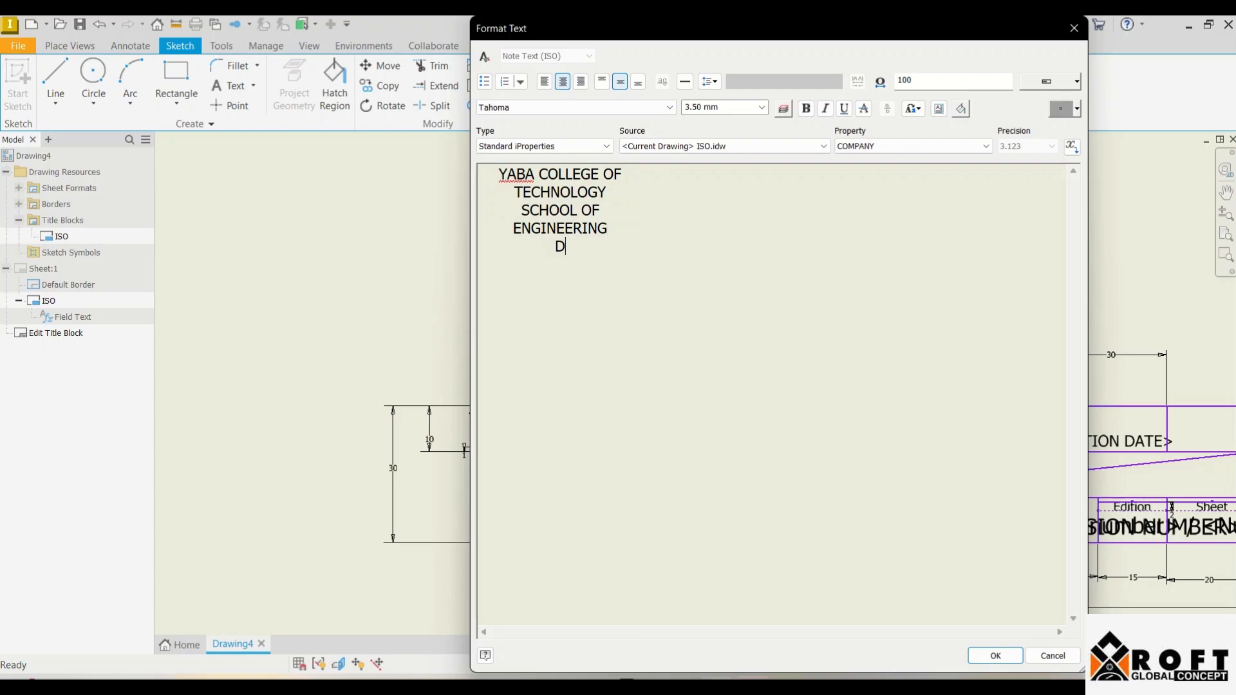
pyautogui.write('EPARTMENT OF M')
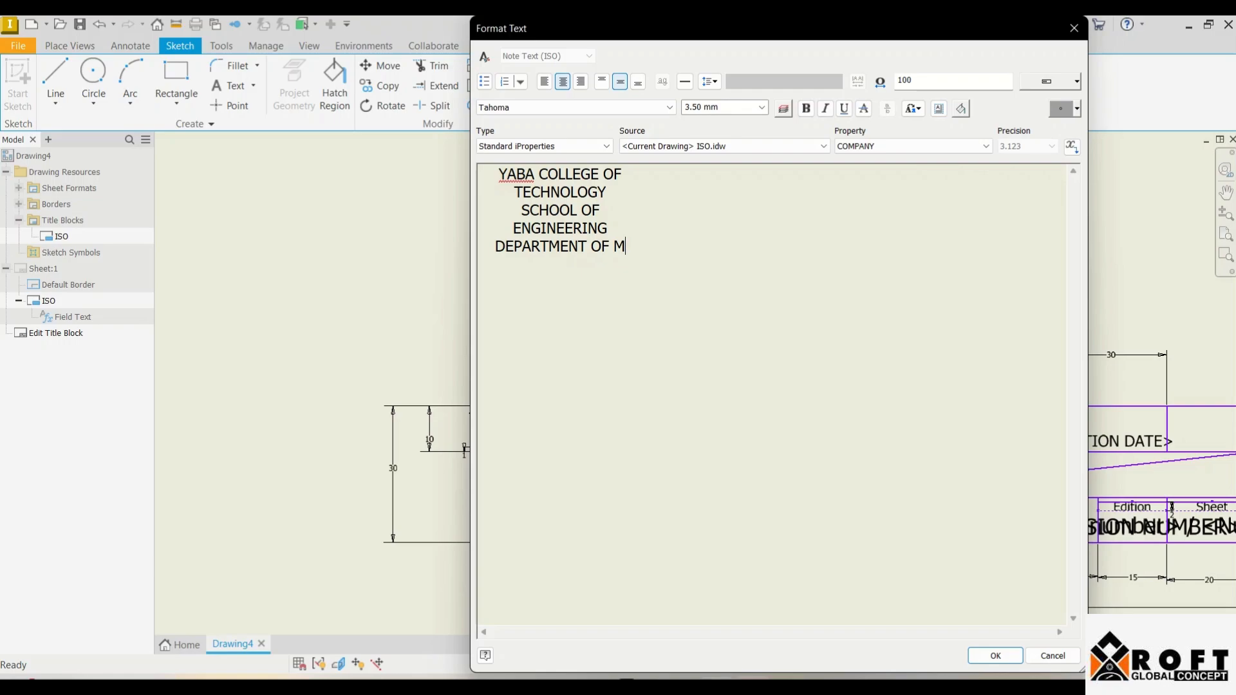
pyautogui.write('ECHAN')
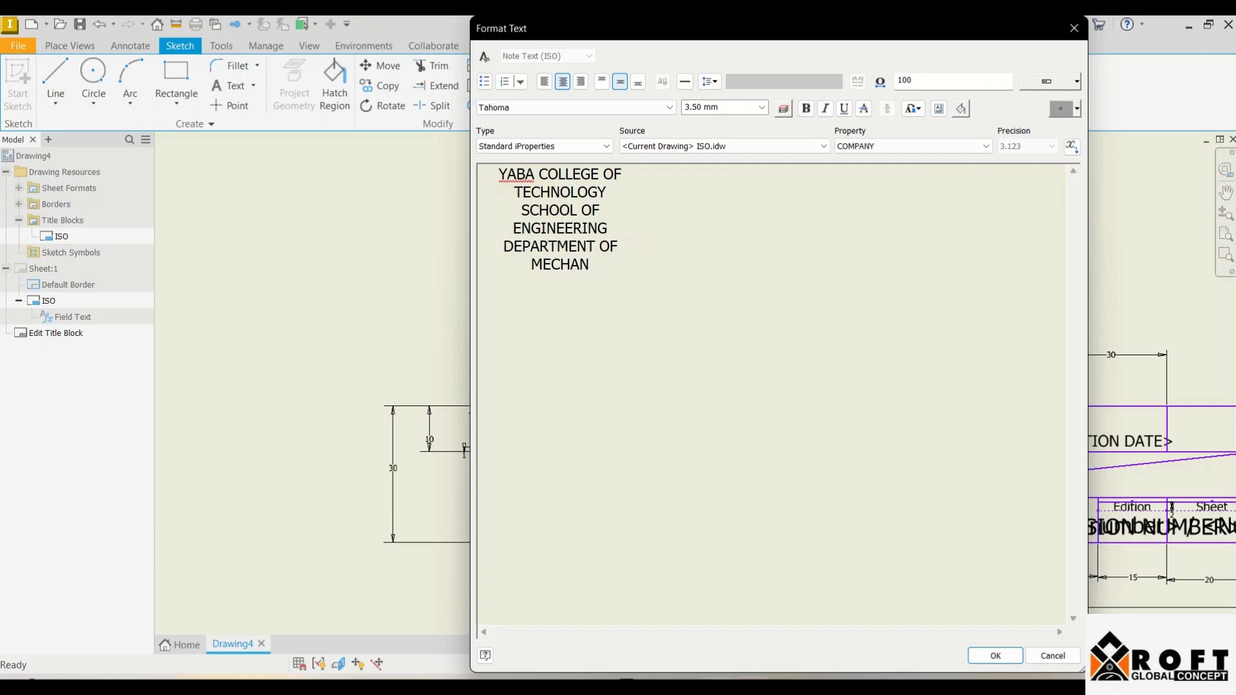
pyautogui.write('ICAL EN')
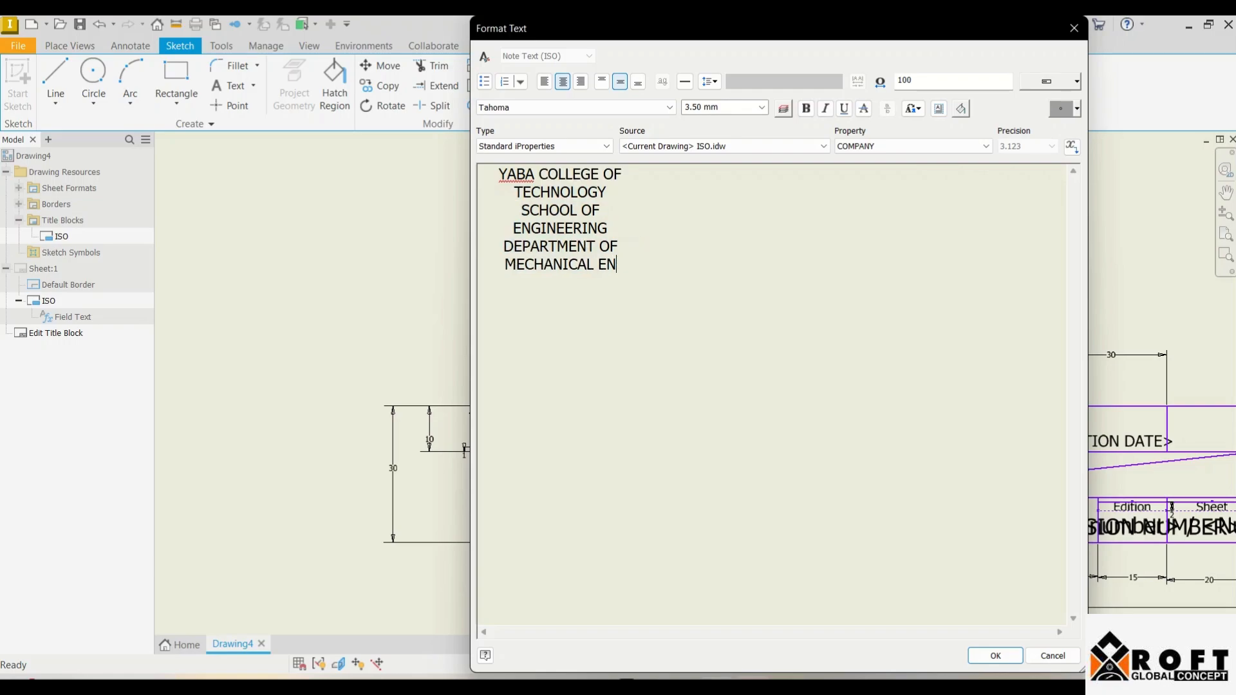
pyautogui.write('GIE')
pyautogui.press('BackSpace')
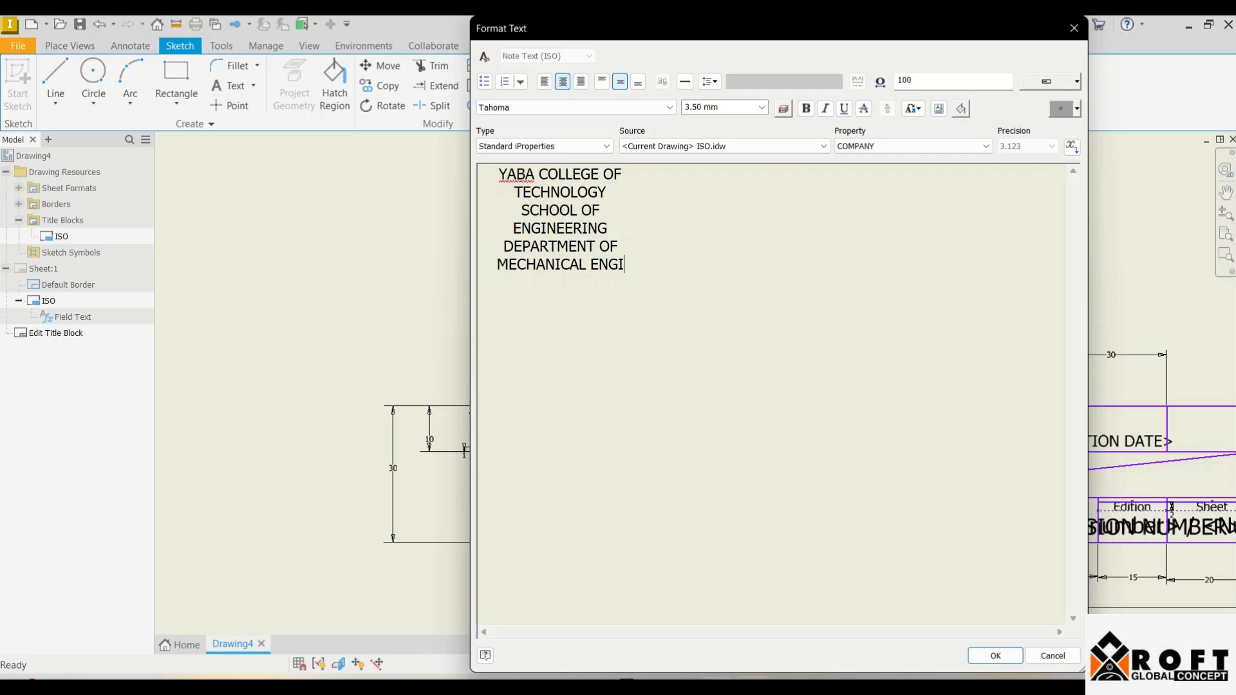
pyautogui.write('NEERING')
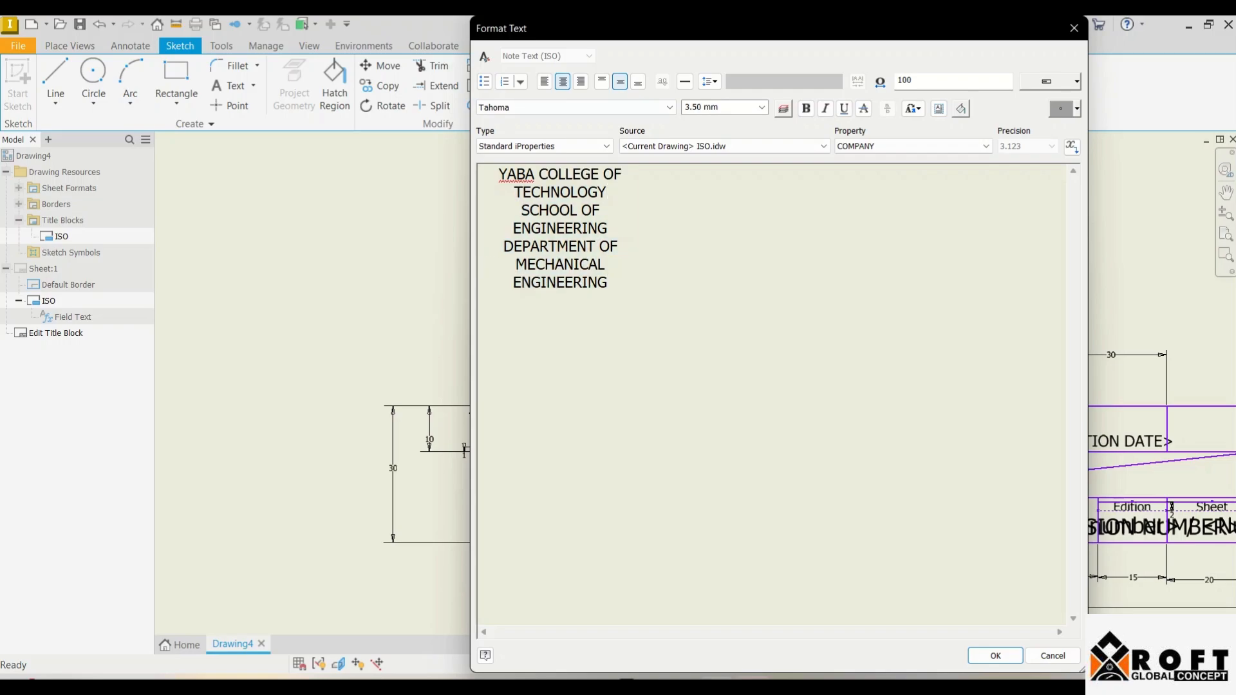
# Step: Set the college name to 6 mm and the SCHOOL OF ENGINEERING line to 5 mm
pyautogui.moveTo(606, 192); pyautogui.dragTo(499, 174)
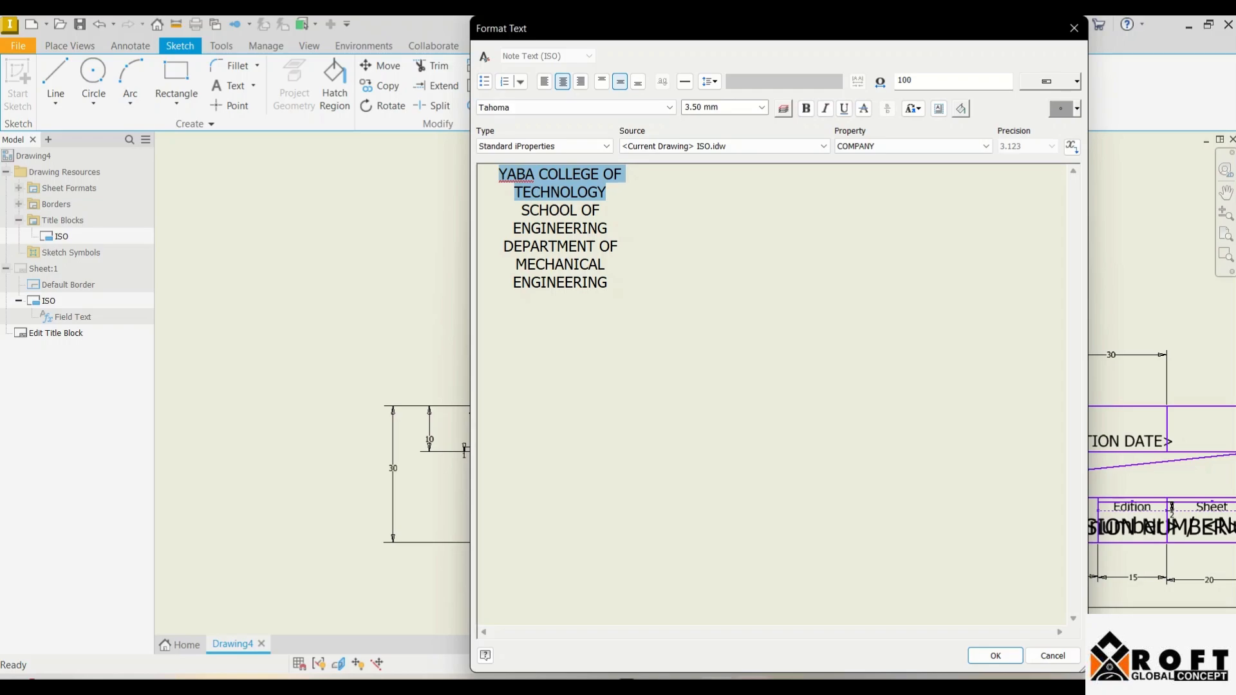
pyautogui.click(724, 107)
pyautogui.write('6')
pyautogui.press('Return')
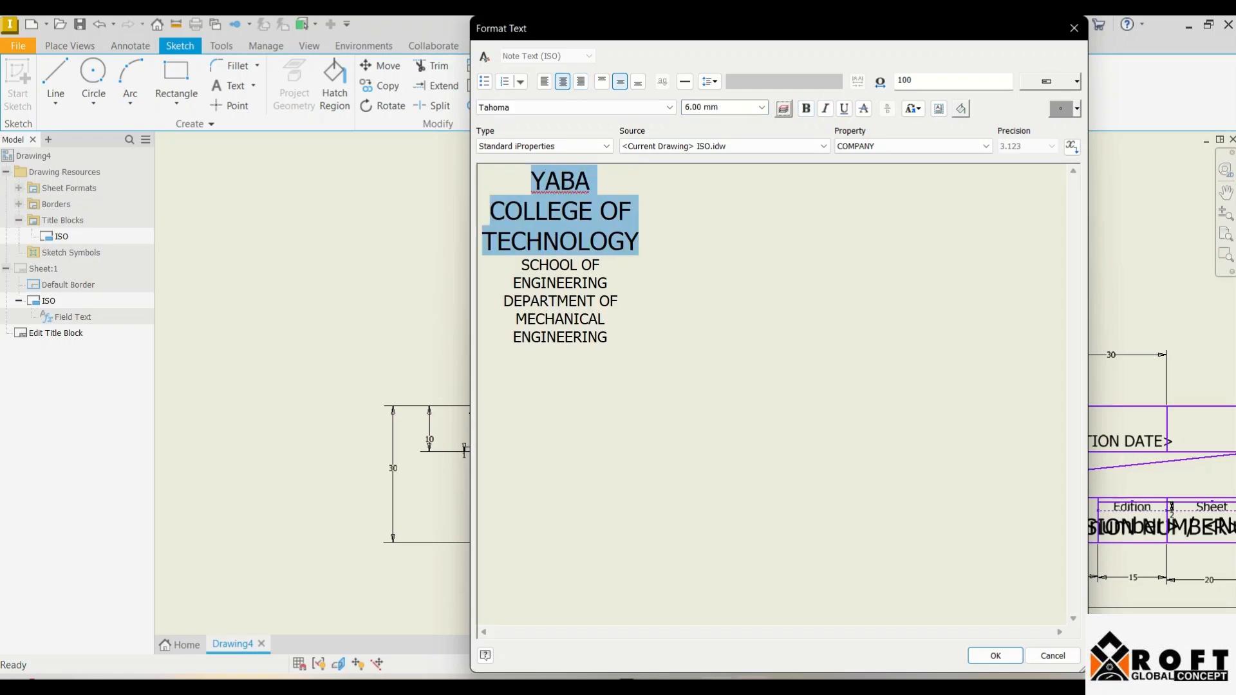
pyautogui.moveTo(531, 265); pyautogui.dragTo(607, 283)
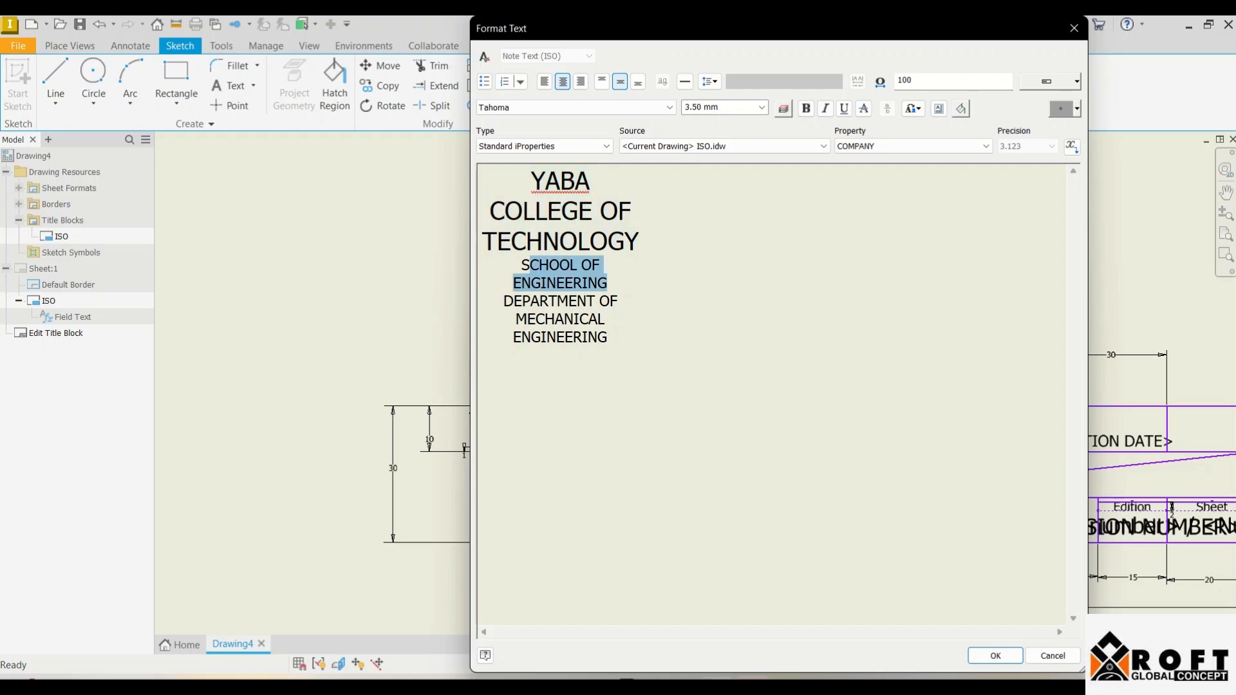
pyautogui.moveTo(530, 265); pyautogui.dragTo(521, 265)
pyautogui.write('4')
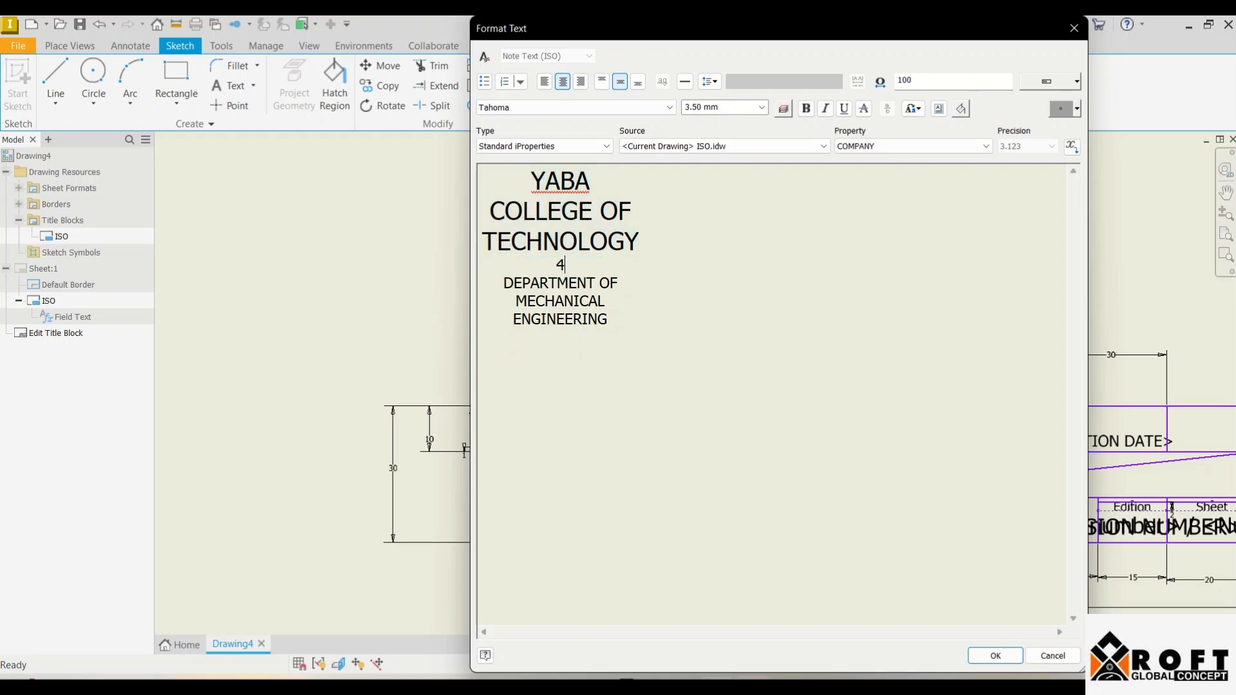
pyautogui.hotkey('shift', 'Left')
pyautogui.hotkey('ctrl', 'z')
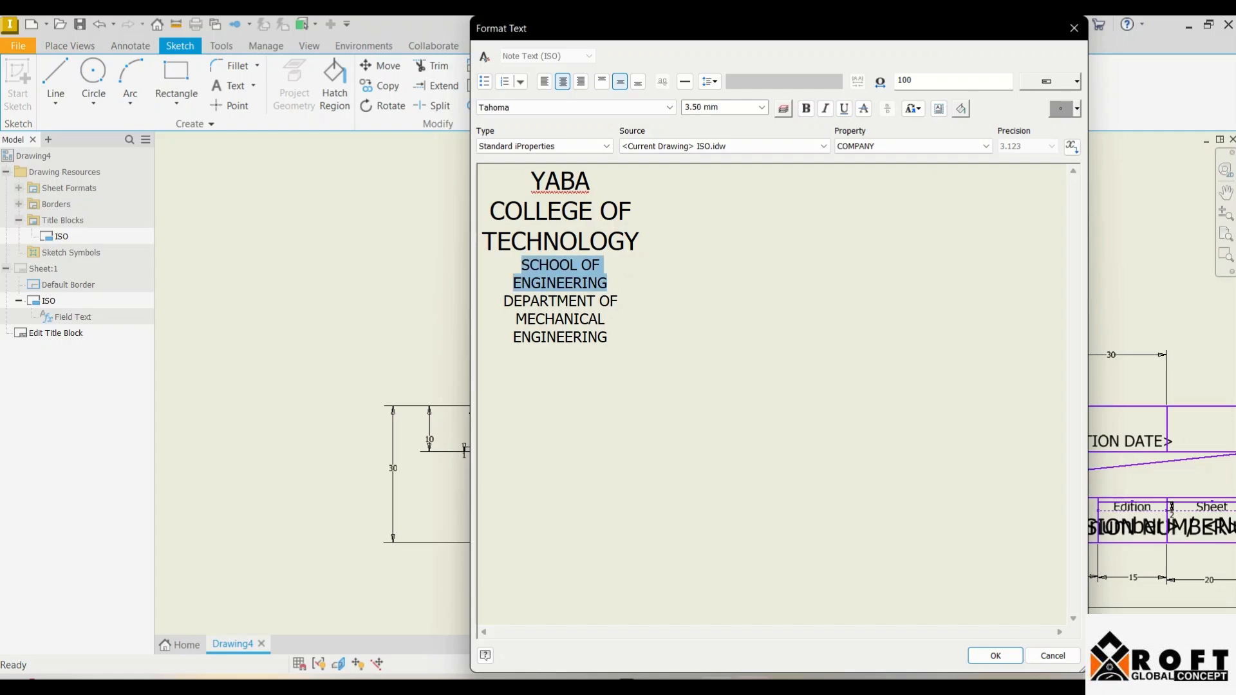
pyautogui.click(717, 107)
pyautogui.write('5')
pyautogui.press('Tab')
# Step: Make all the title text bold and confirm the edits
pyautogui.hotkey('ctrl', 'a')
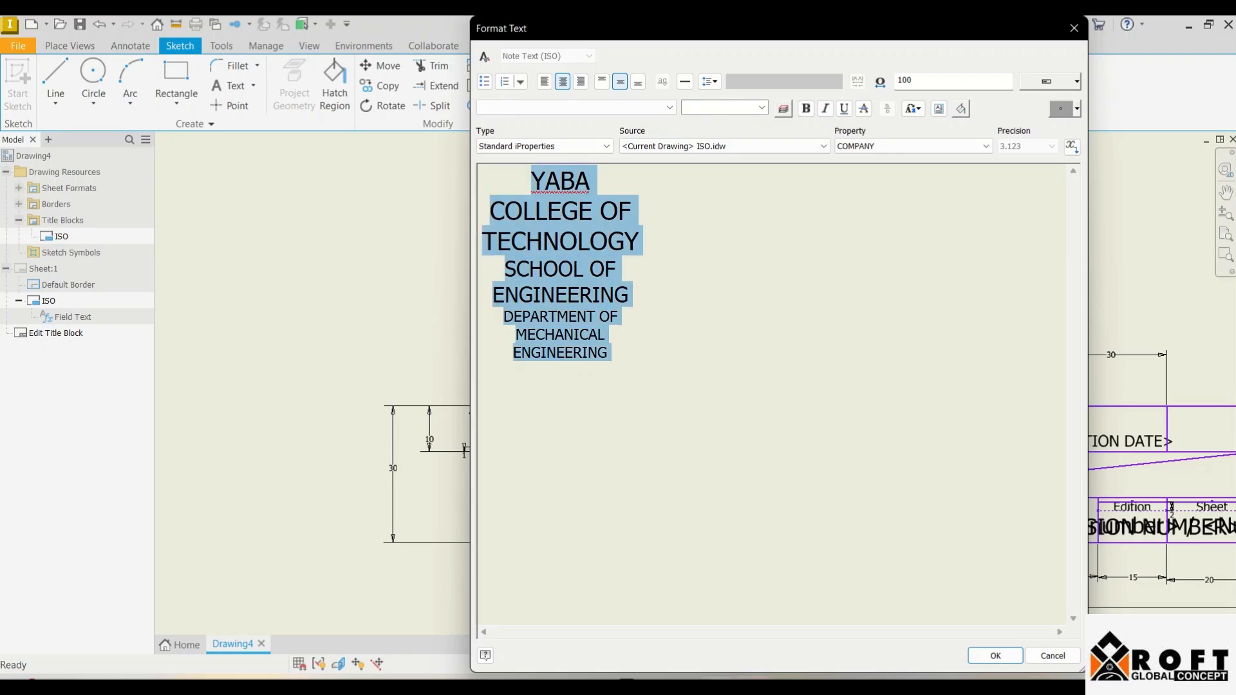
pyautogui.click(806, 108)
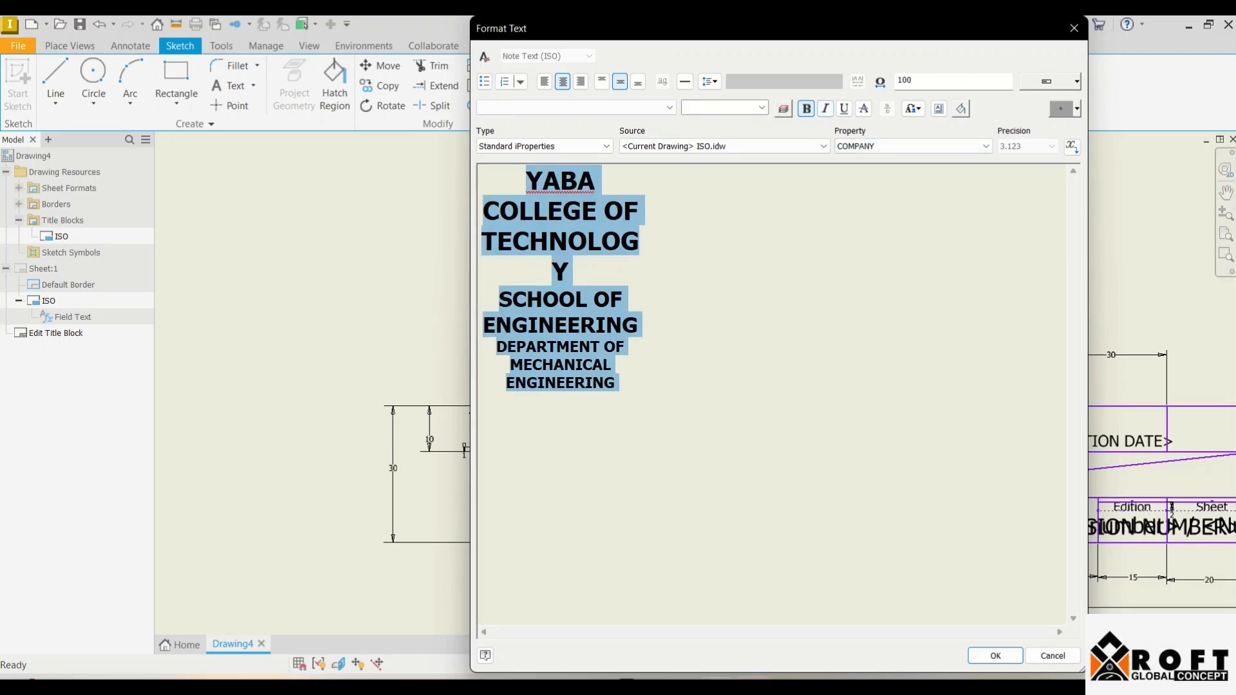
pyautogui.click(995, 655)
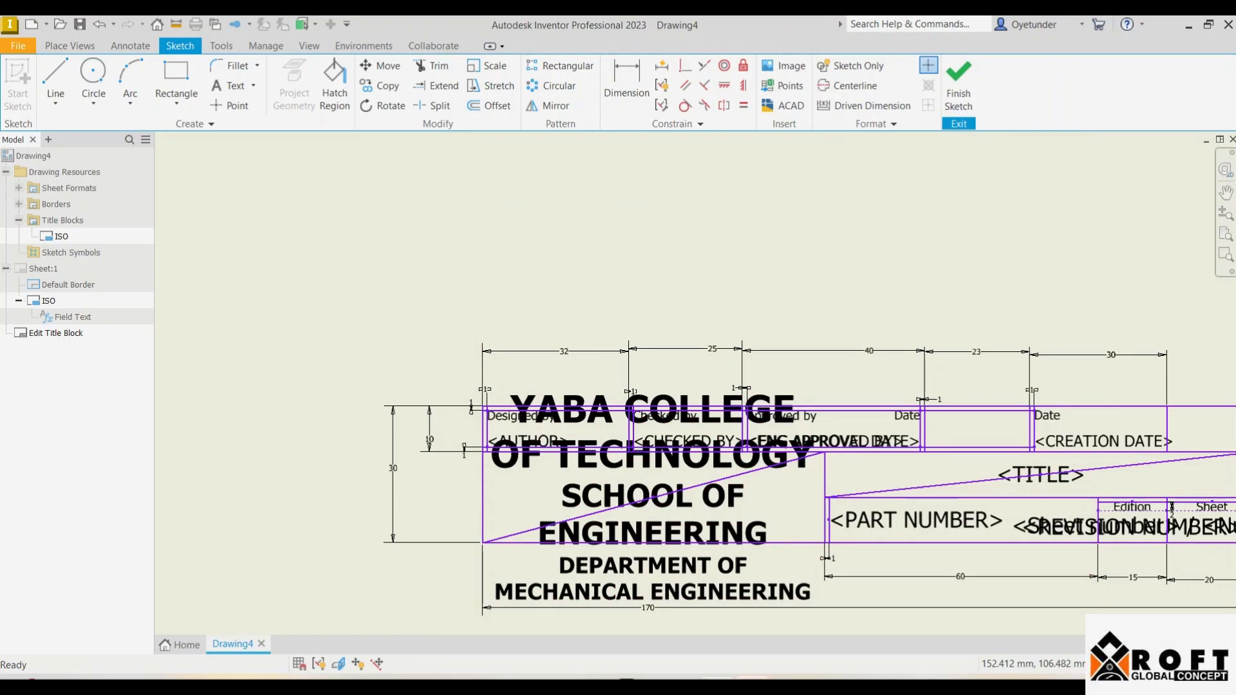
# Step: Size YABA COLLEGE OF TECHNOLOGY at 4 mm, the school line 3 mm, department lines 2.5 mm
pyautogui.doubleClick(652, 496)
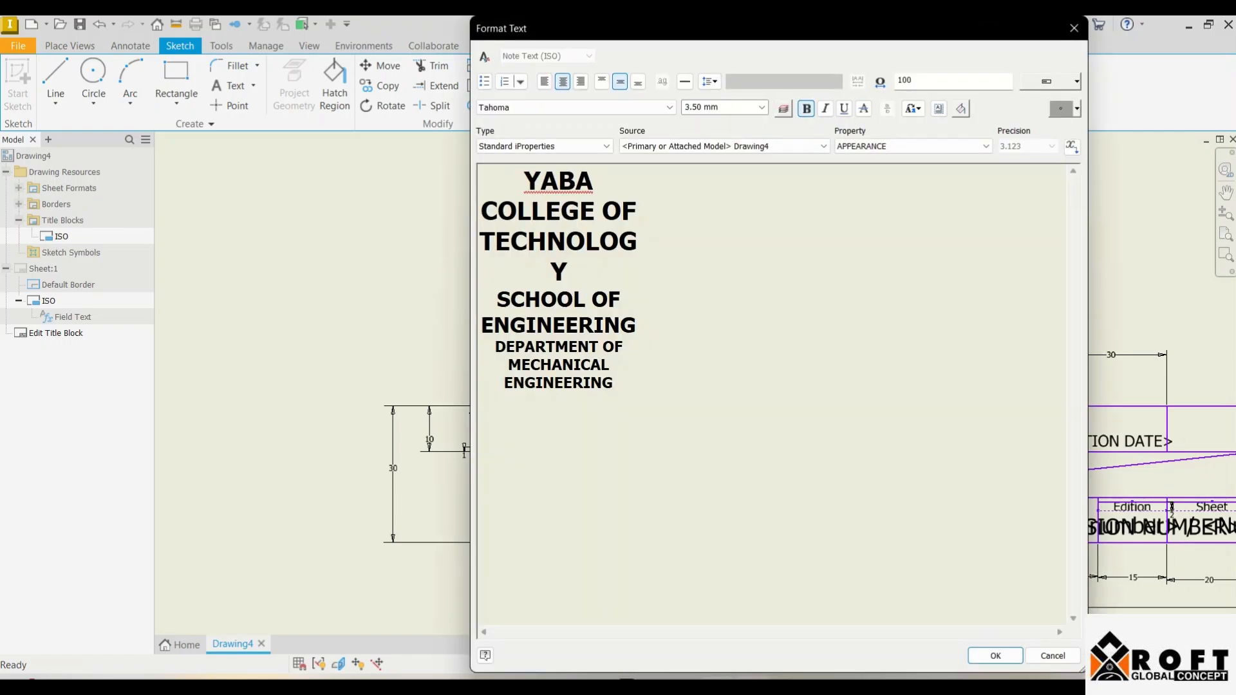
pyautogui.moveTo(567, 272); pyautogui.dragTo(524, 181)
pyautogui.click(720, 107)
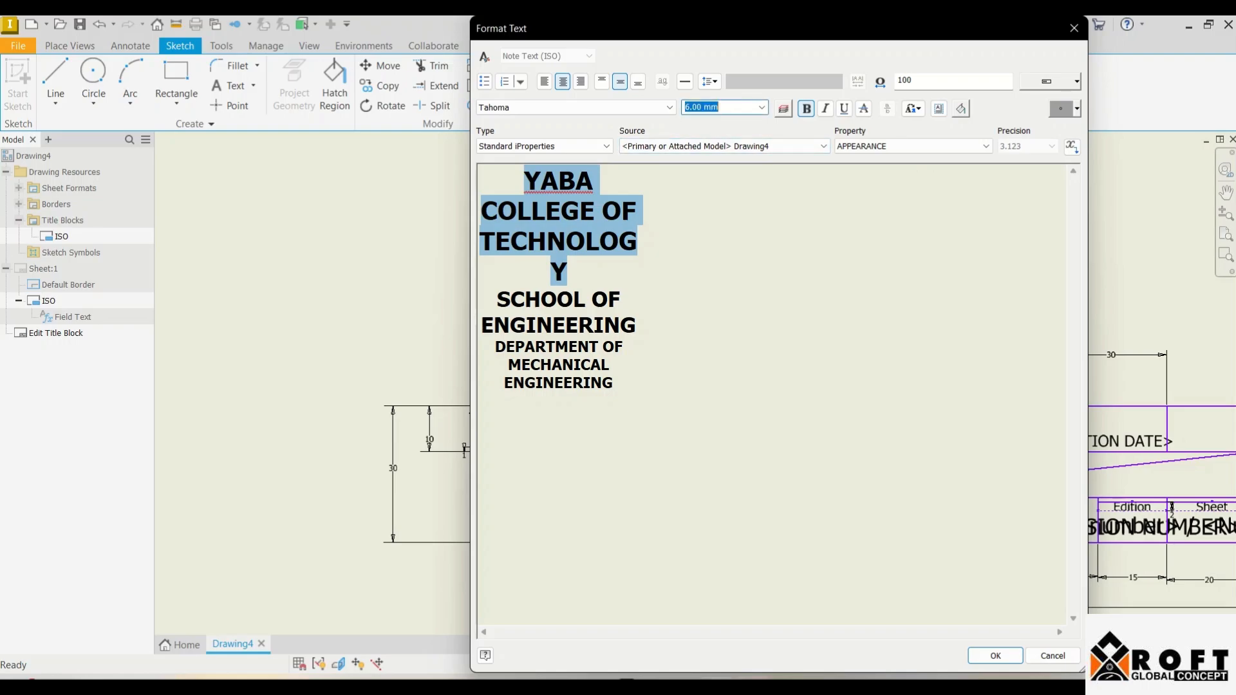
pyautogui.write('4')
pyautogui.press('Return')
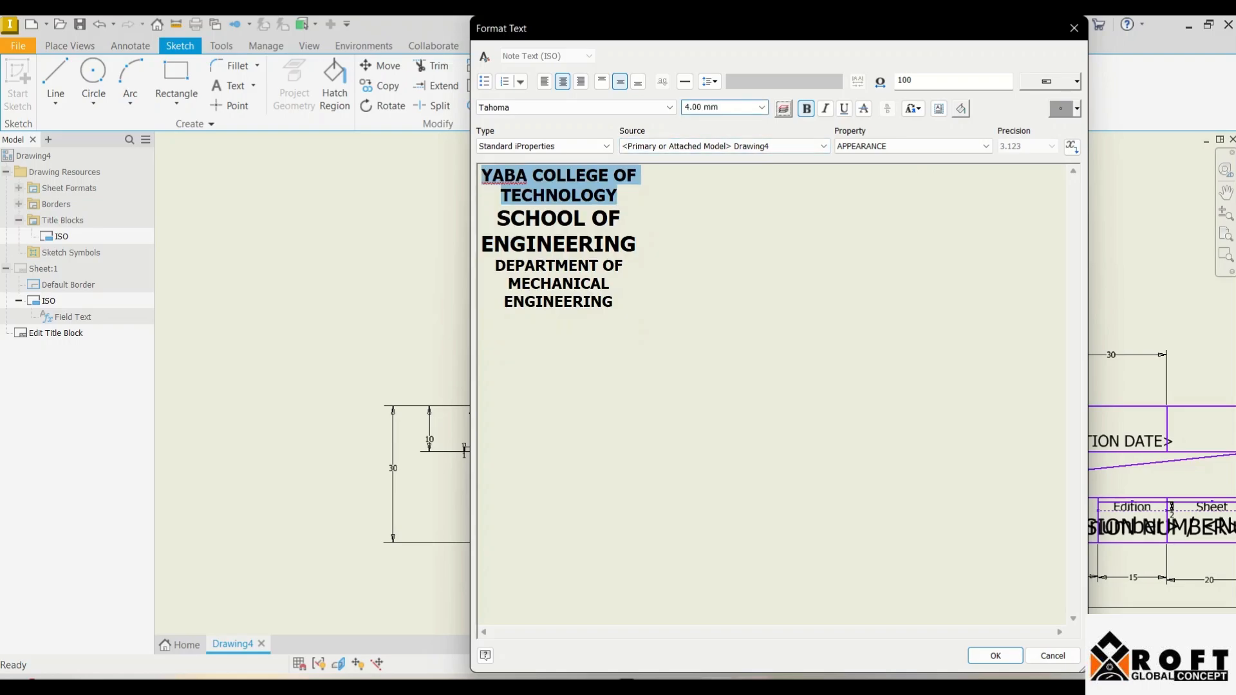
pyautogui.moveTo(637, 246); pyautogui.dragTo(497, 219)
pyautogui.click(720, 107)
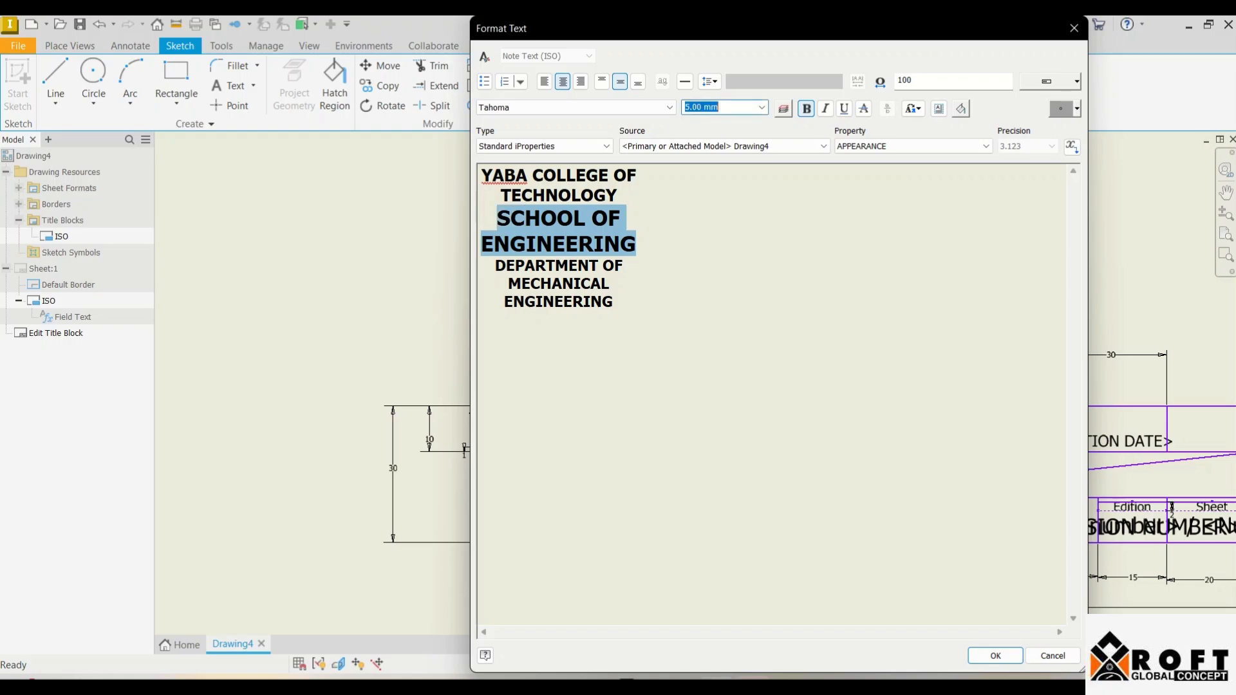
pyautogui.write('3')
pyautogui.press('Return')
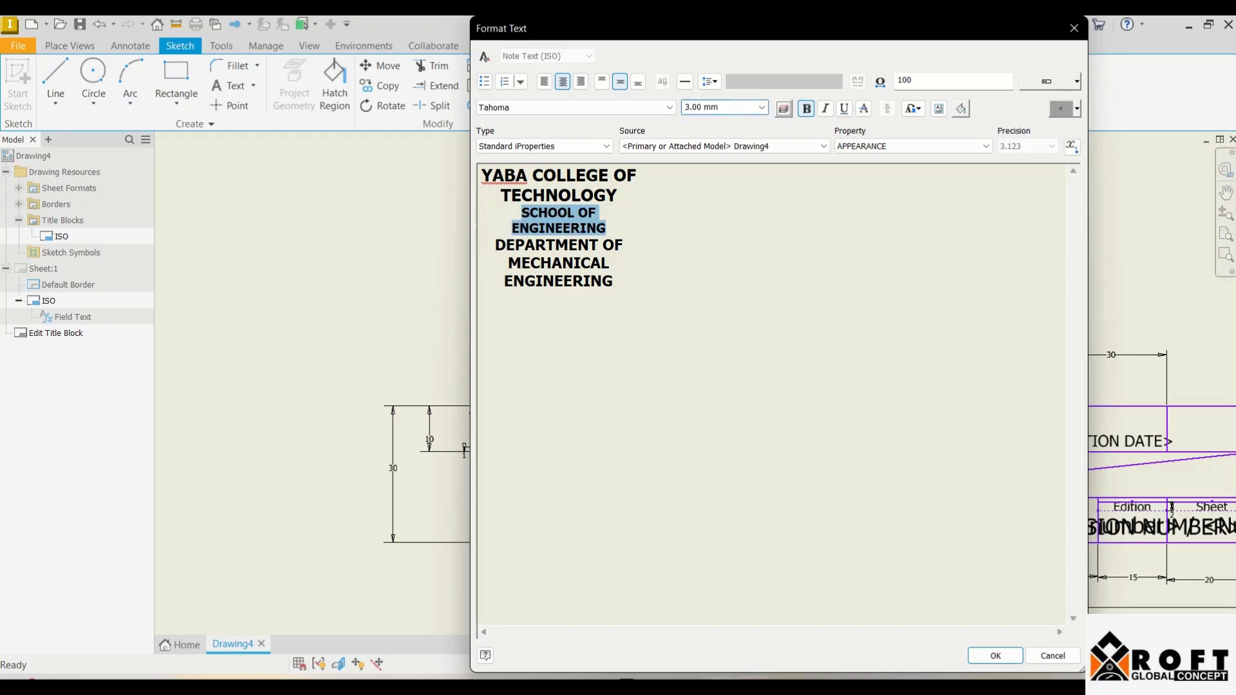
pyautogui.moveTo(613, 281); pyautogui.dragTo(495, 245)
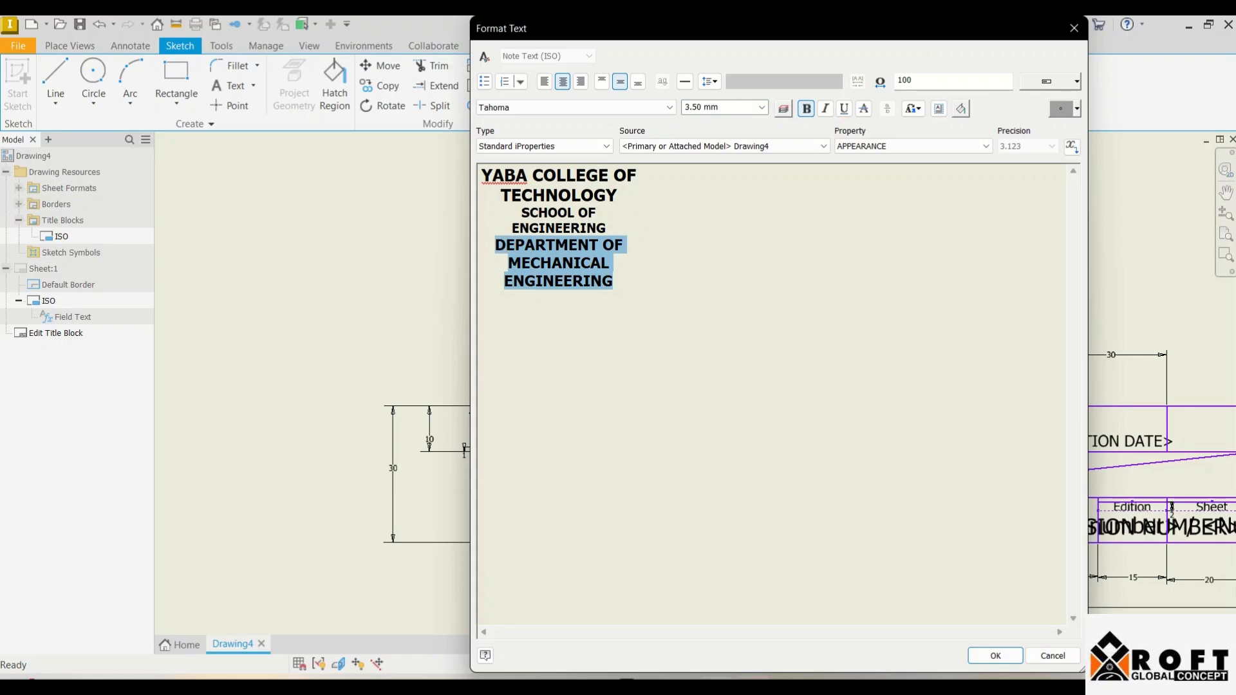
pyautogui.click(719, 107)
pyautogui.write('2.5')
pyautogui.press('Return')
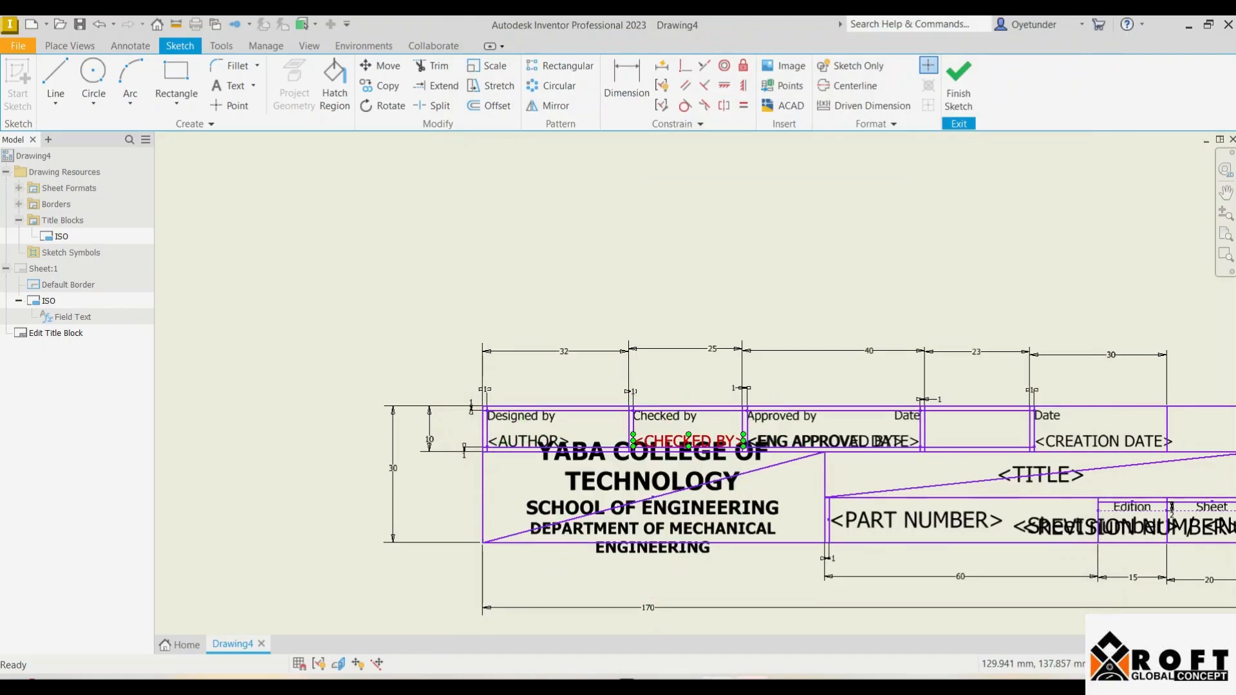
# Step: Fit the sheet in view, move the title text block up, then undo the move
pyautogui.click(647, 499)
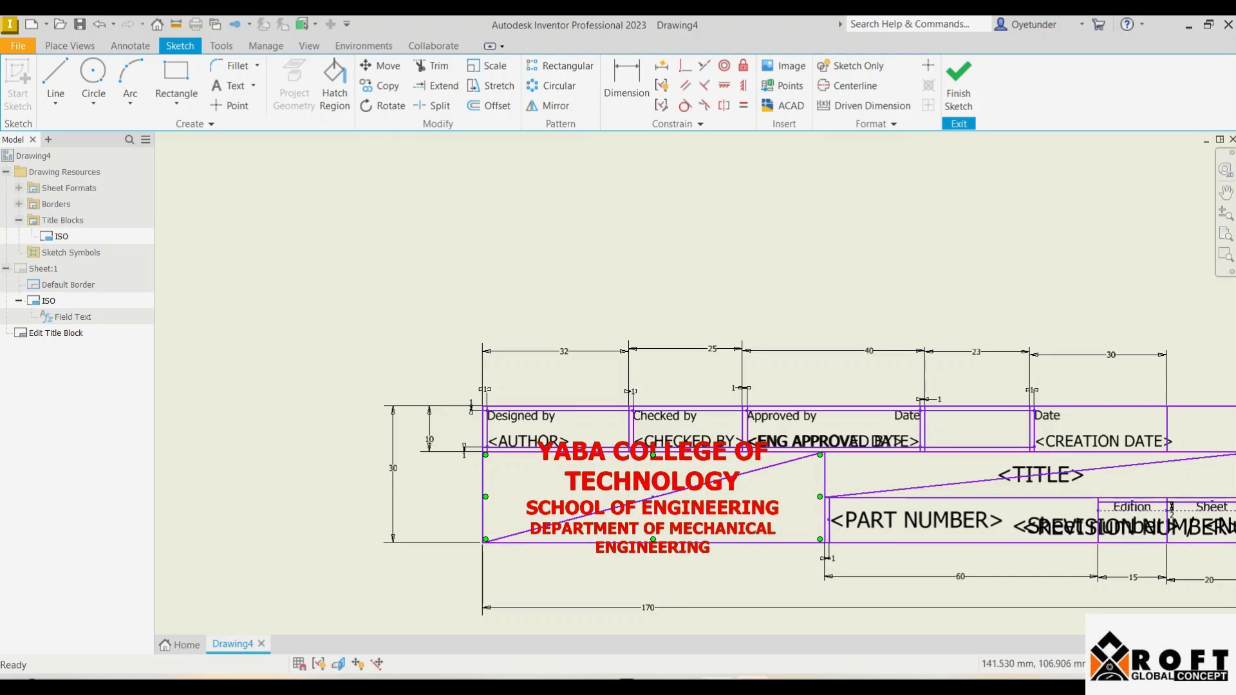
pyautogui.press('Home')
pyautogui.scroll(5, 706, 464)
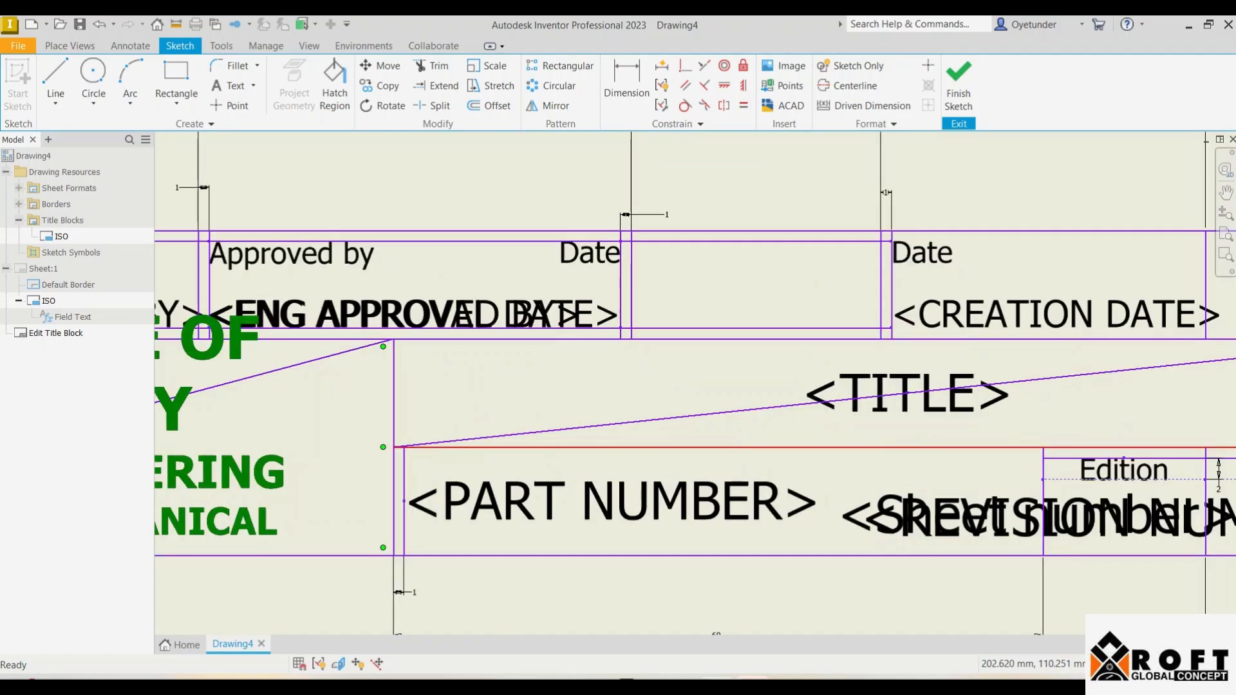
pyautogui.scroll(3, 690, 445)
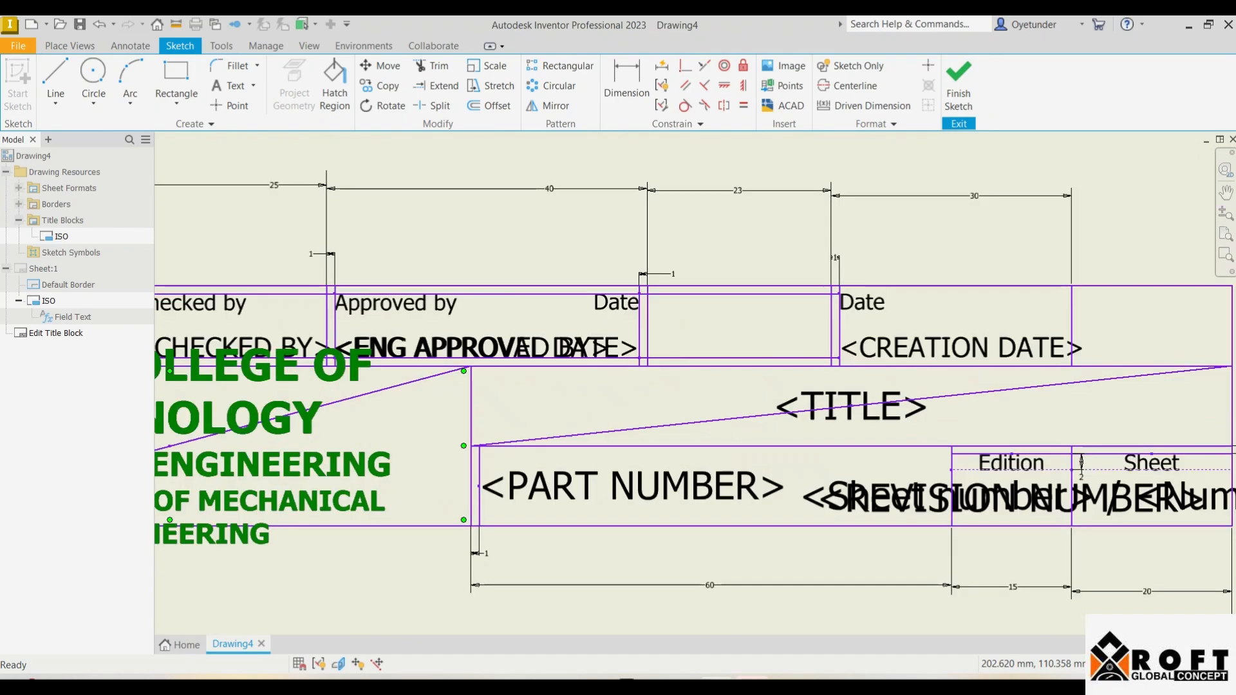
pyautogui.scroll(-2, 690, 445)
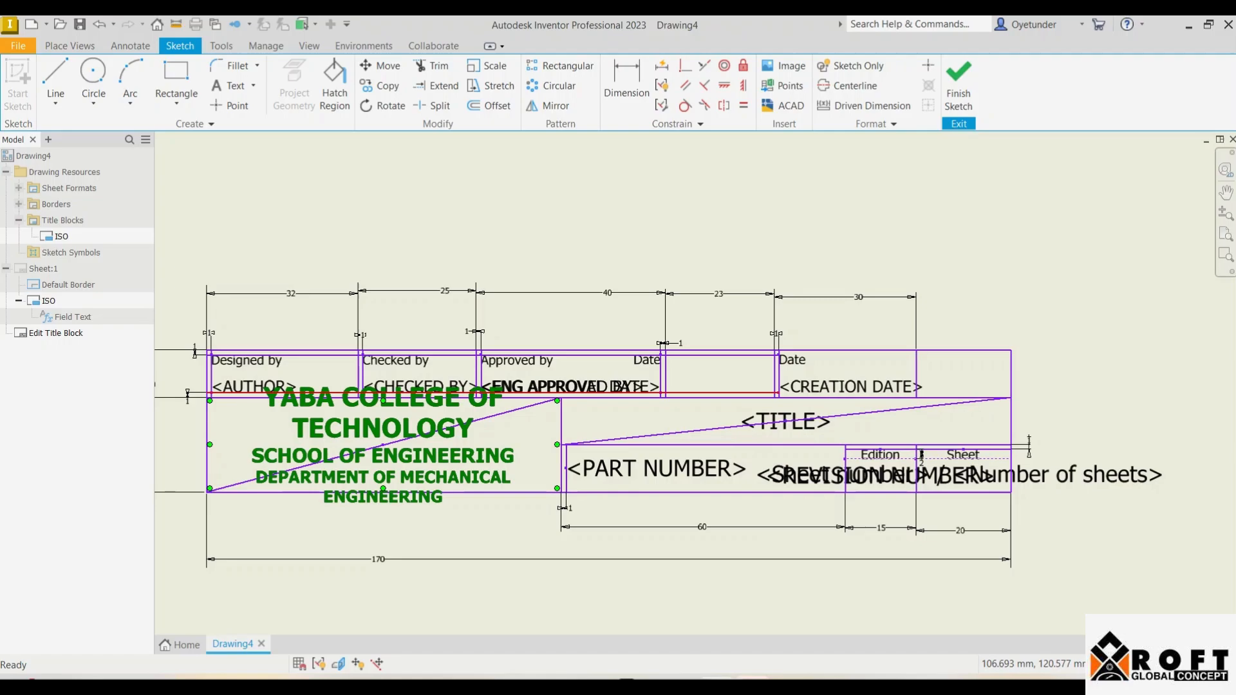
pyautogui.moveTo(483, 393); pyautogui.dragTo(480, 367)
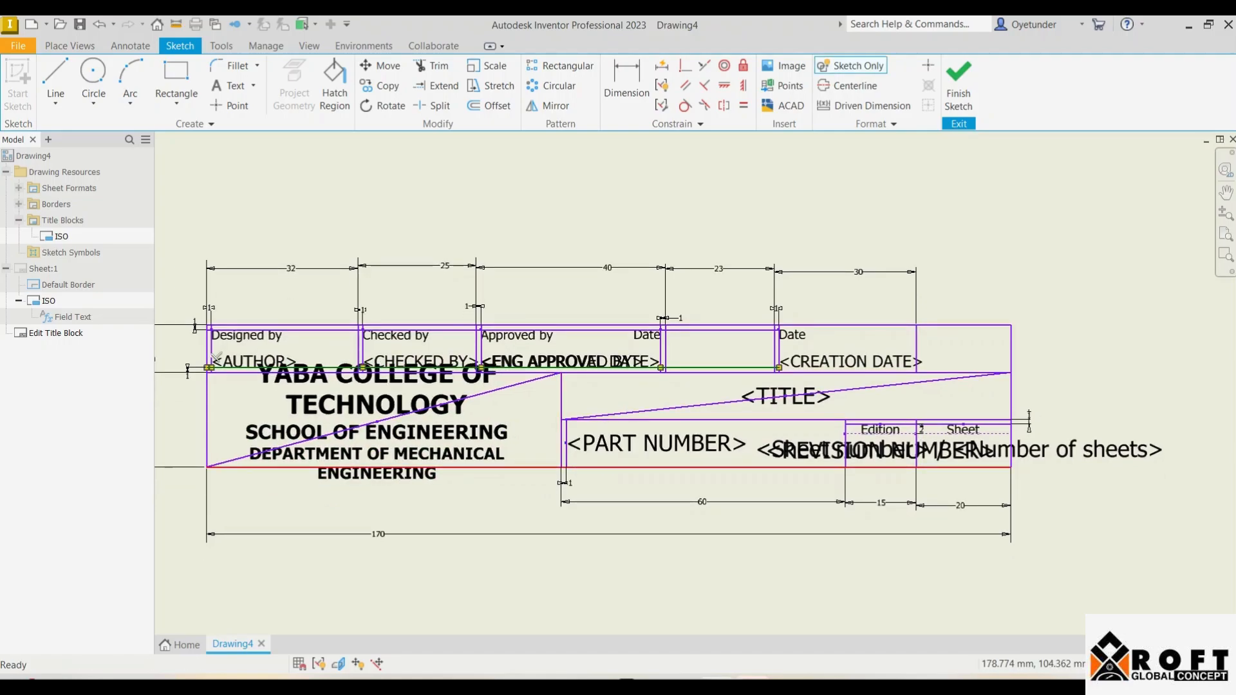
pyautogui.hotkey('ctrl', 'z')
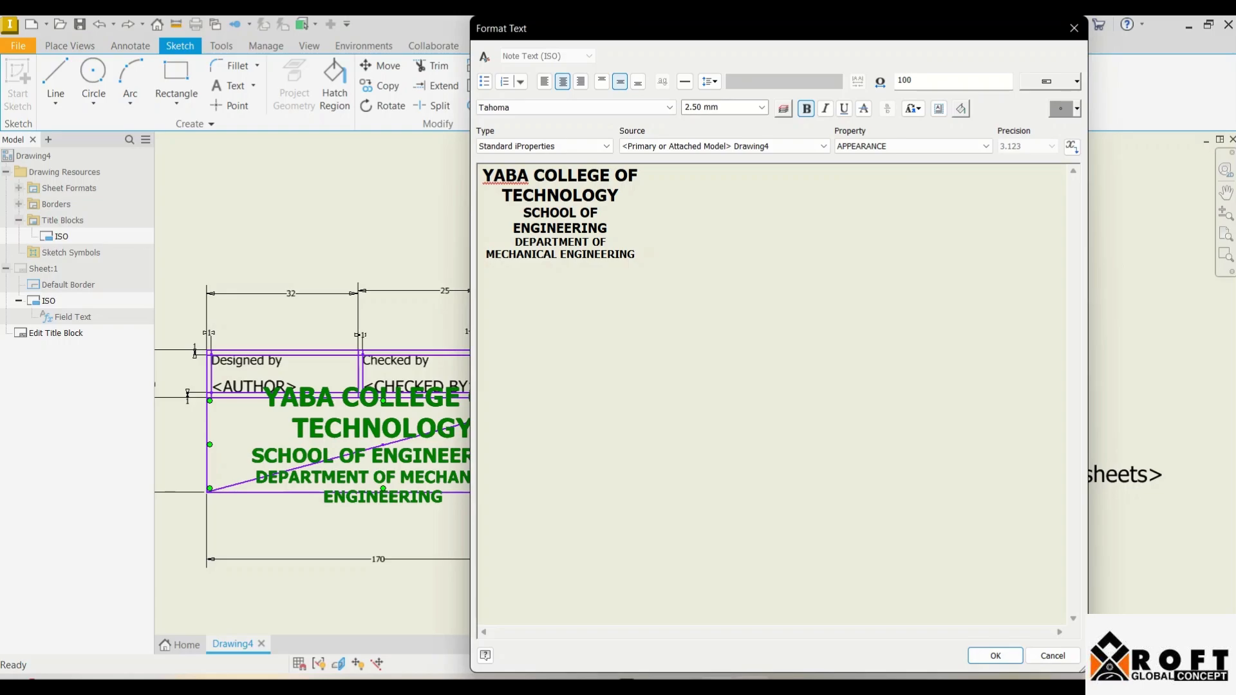
# Step: Resize the college name to 4 and the SCHOOL OF ENGINEERING lines to 2.5 mm
pyautogui.moveTo(618, 195); pyautogui.dragTo(483, 176)
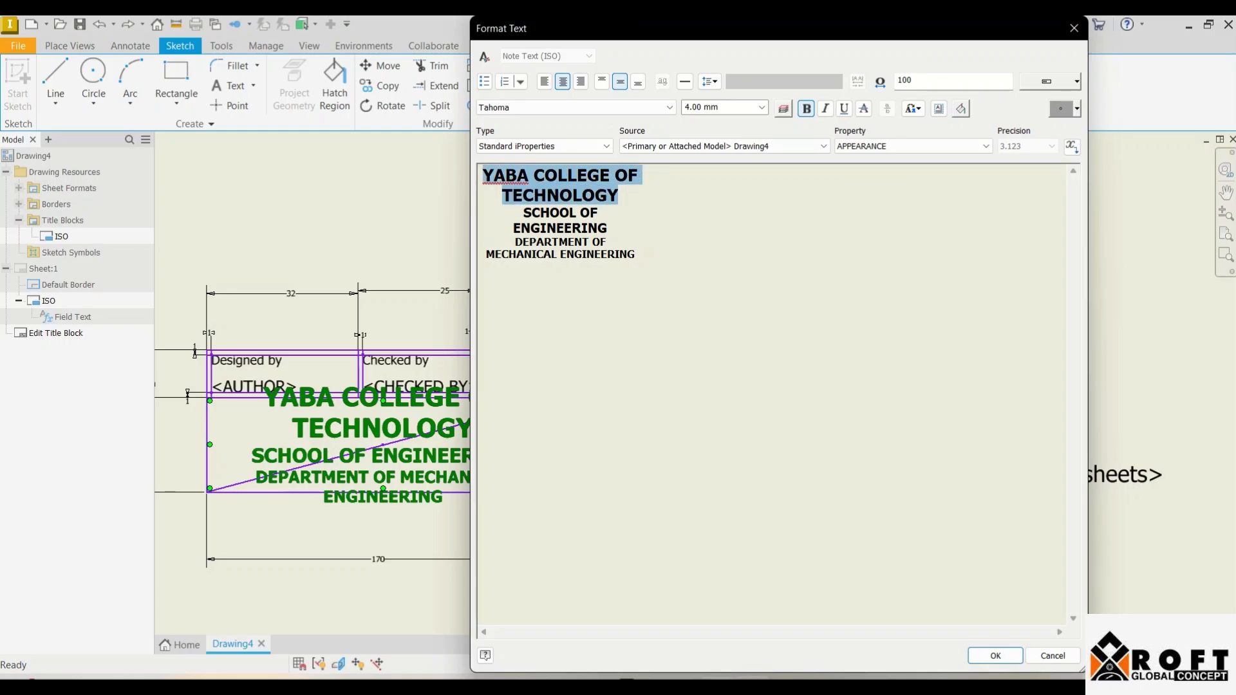
pyautogui.click(717, 107)
pyautogui.write('4')
pyautogui.press('Return')
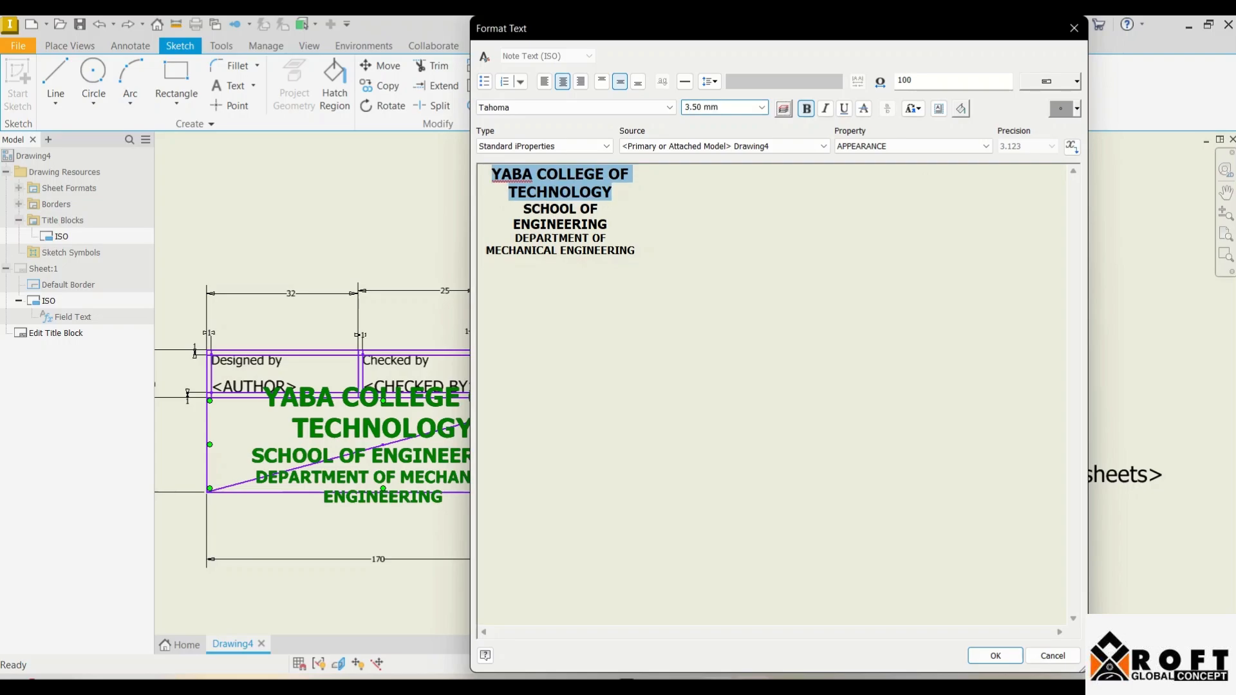
pyautogui.moveTo(607, 224); pyautogui.dragTo(524, 209)
pyautogui.moveTo(720, 107); pyautogui.dragTo(682, 107)
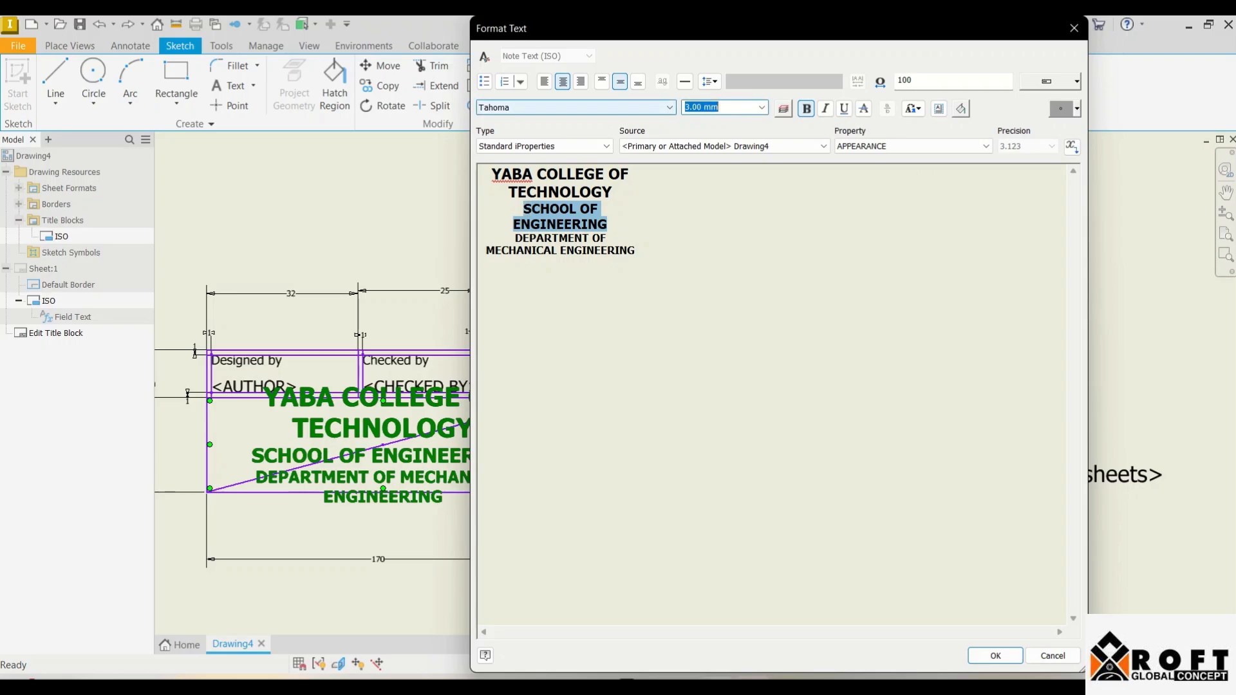
pyautogui.write('2.5')
pyautogui.press('Return')
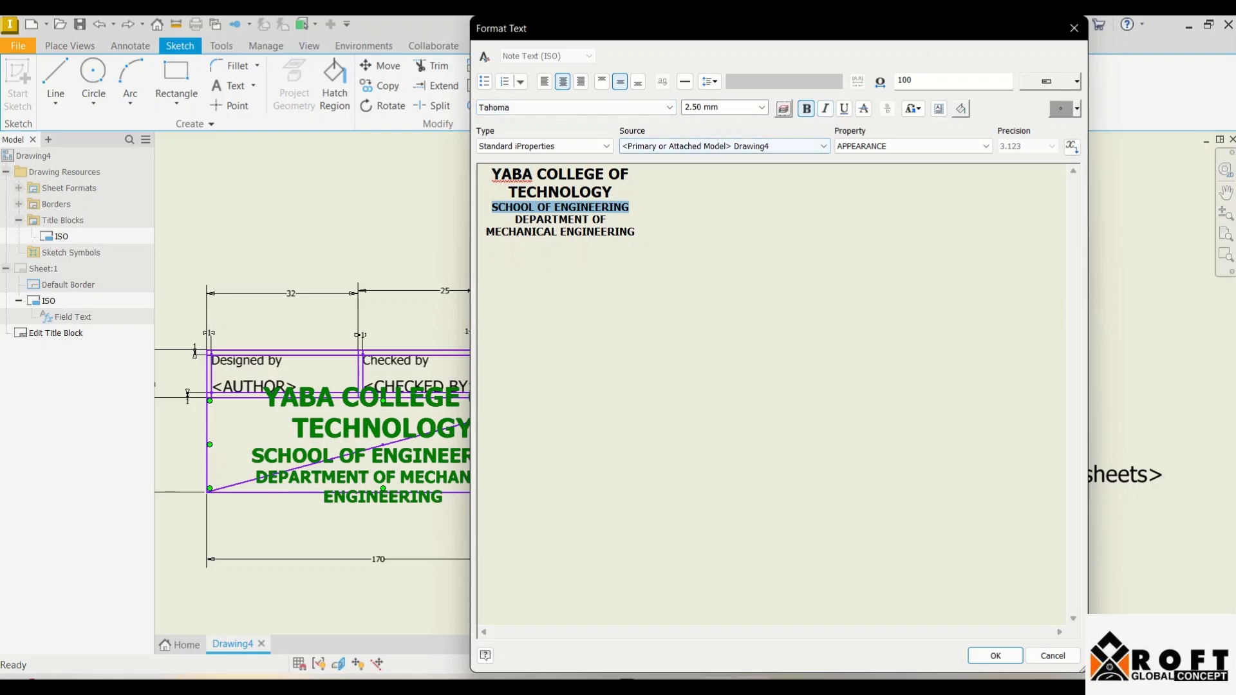
# Step: Remove bold from the DEPARTMENT OF MECHANICAL ENGINEERING line and confirm the formatting
pyautogui.hotkey('ctrl', 'a')
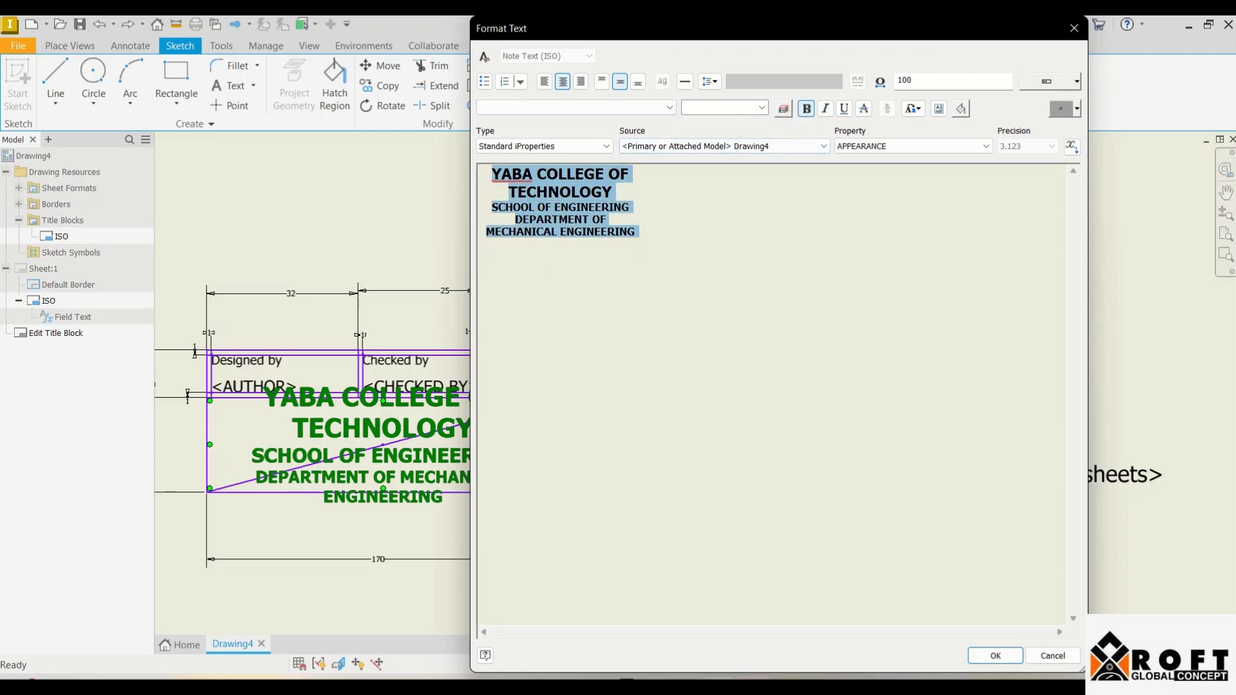
pyautogui.moveTo(636, 232); pyautogui.dragTo(514, 220)
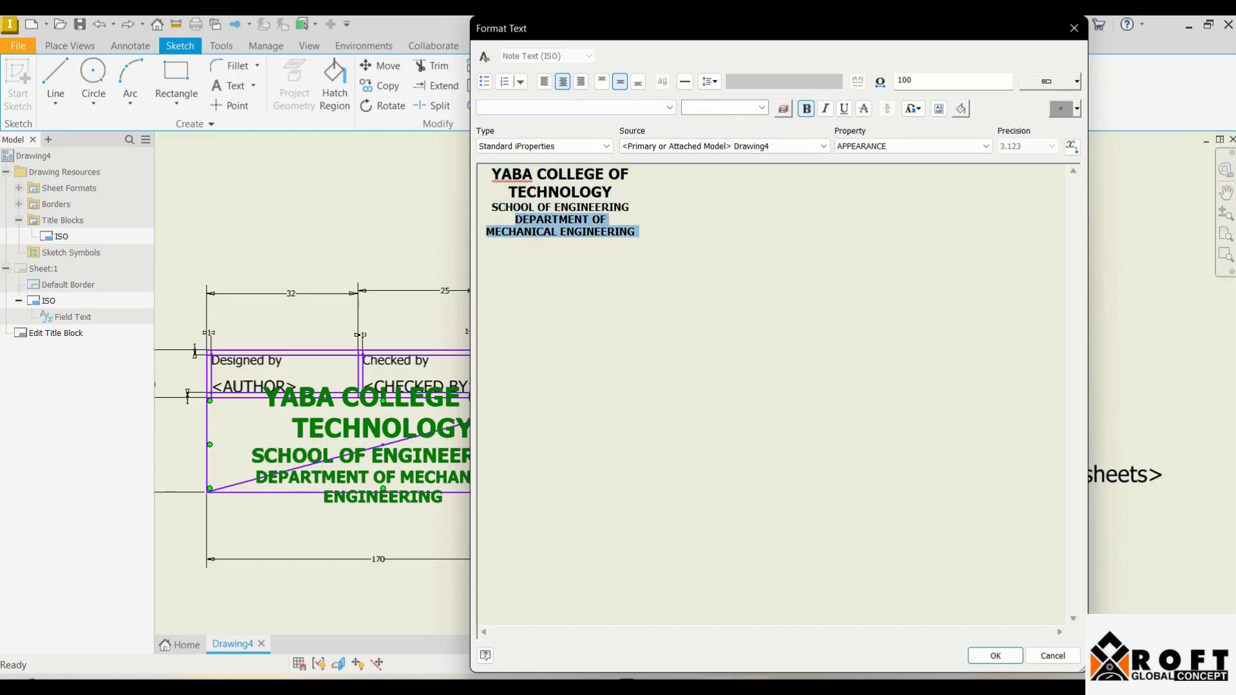
pyautogui.hotkey('ctrl', 'b')
pyautogui.click(594, 231)
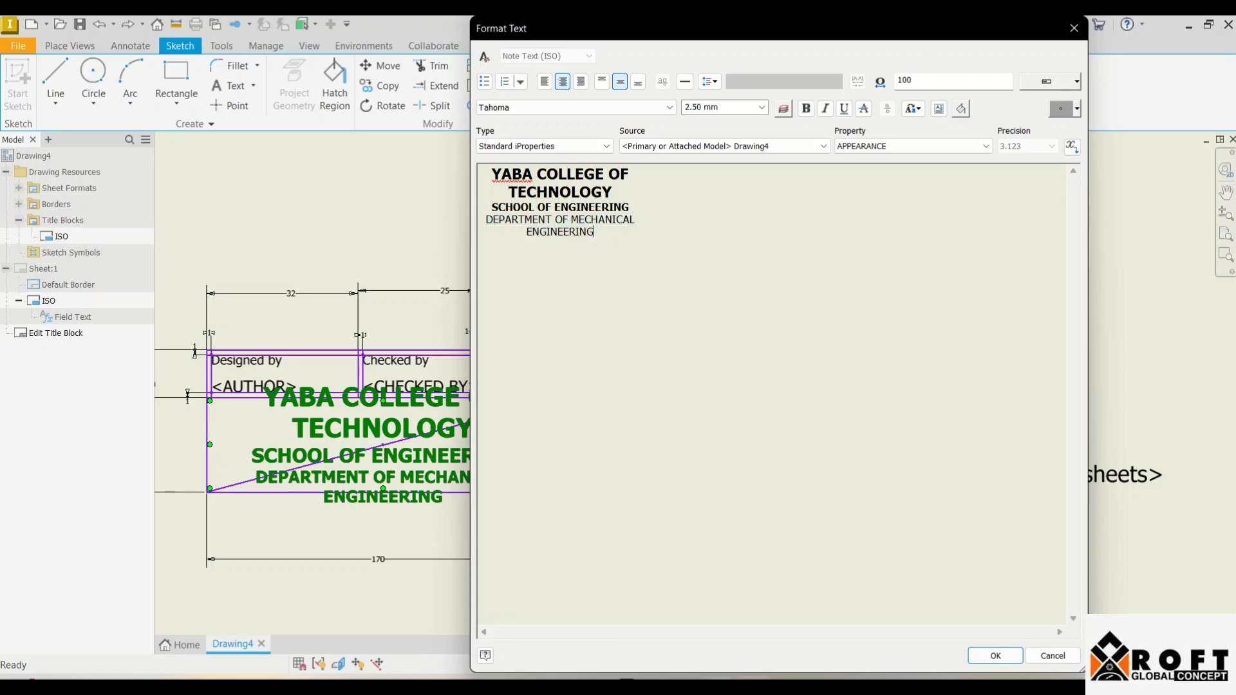
pyautogui.click(630, 207)
pyautogui.hotkey('ctrl', 'a')
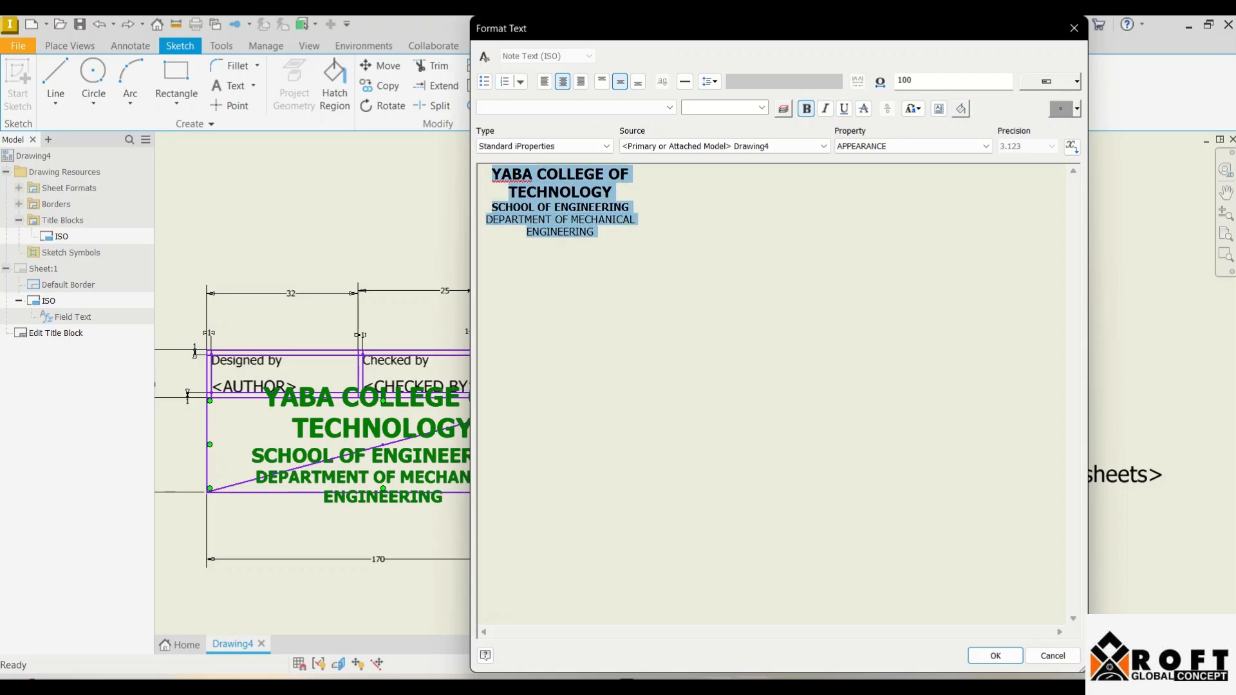
pyautogui.click(996, 655)
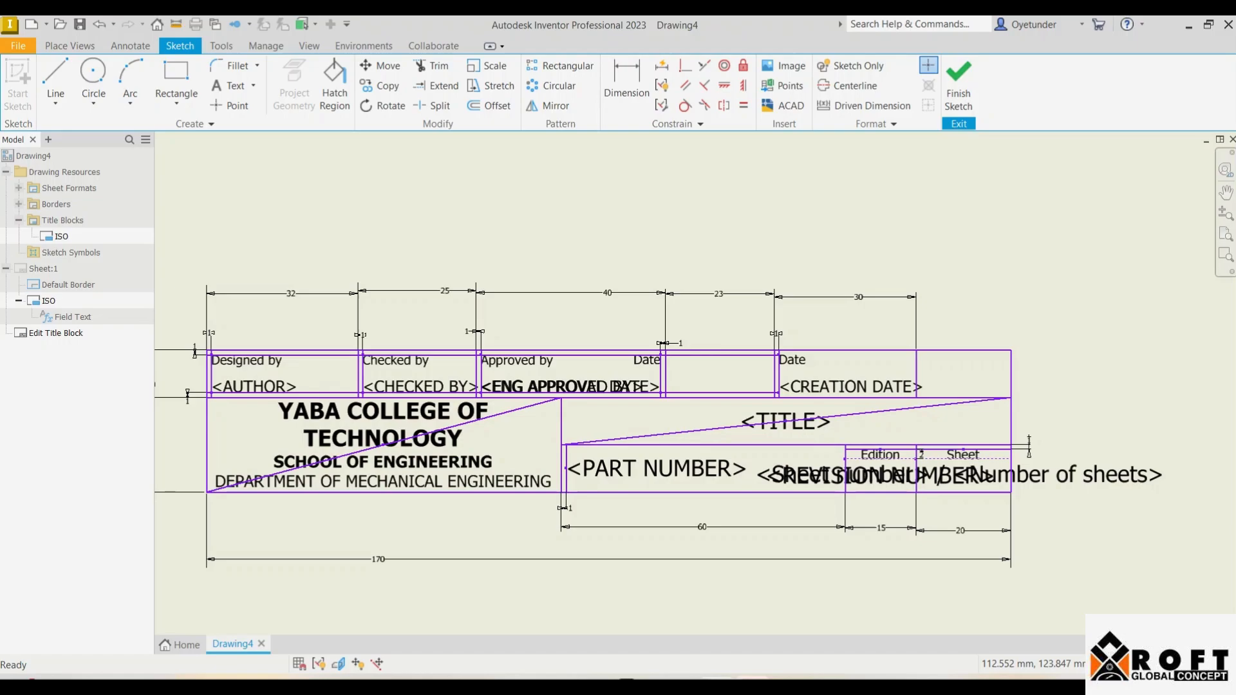
# Step: Replace the <AUTHOR> placeholder with the designers' names, one per line
pyautogui.doubleClick(254, 387)
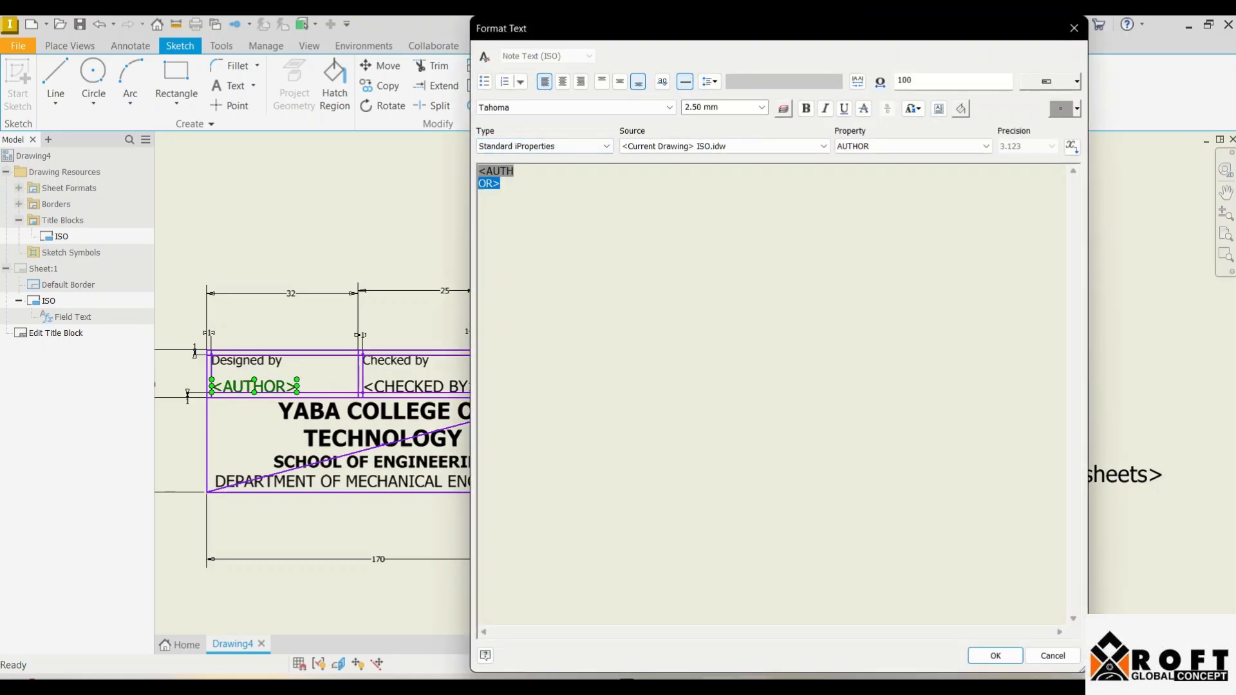
pyautogui.press('Delete')
pyautogui.press('Return')
pyautogui.press('Return')
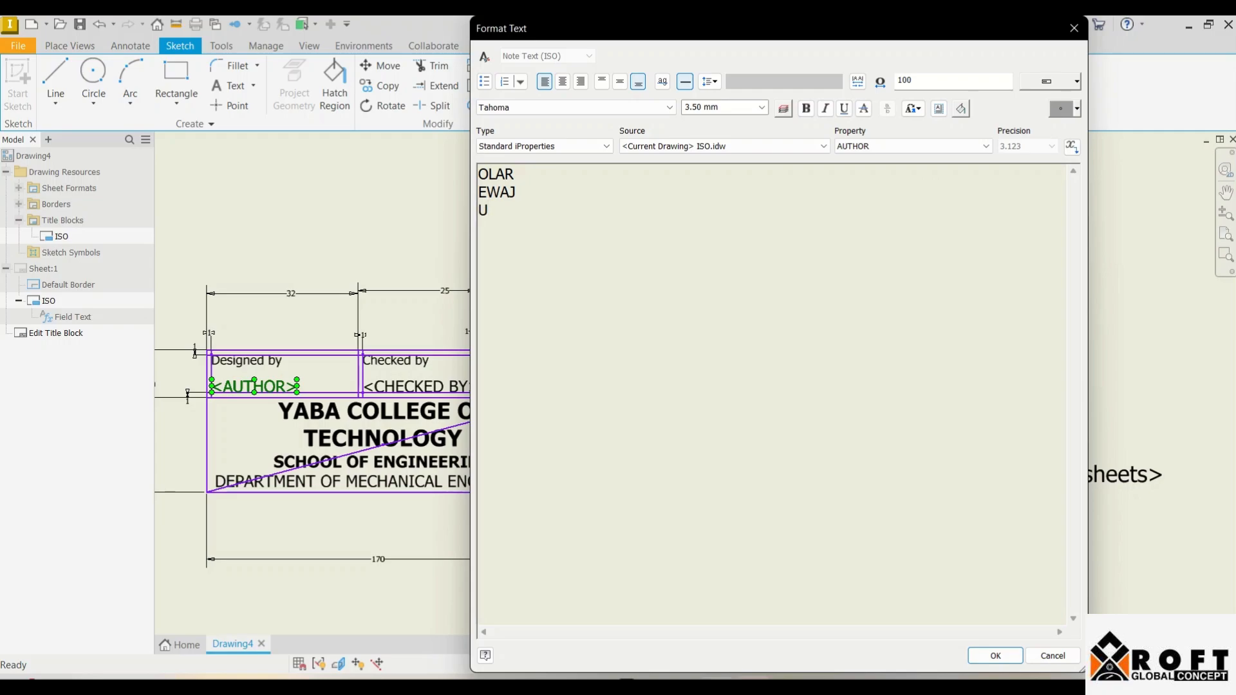
pyautogui.press('Return')
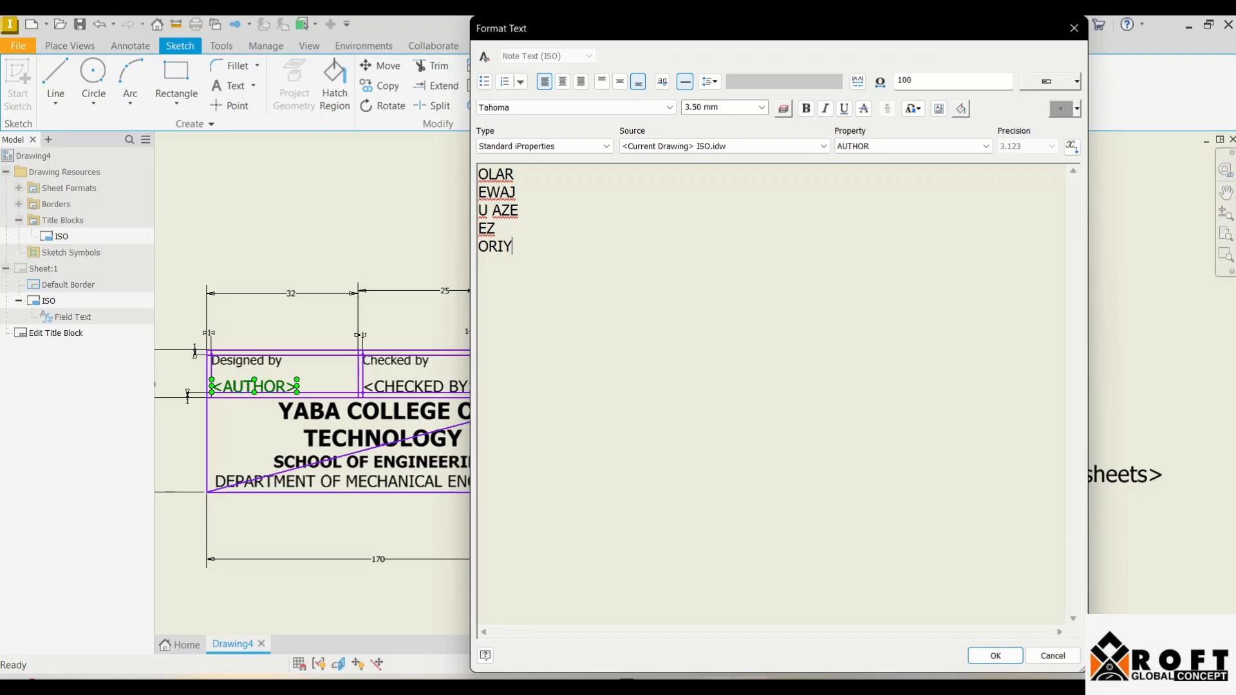
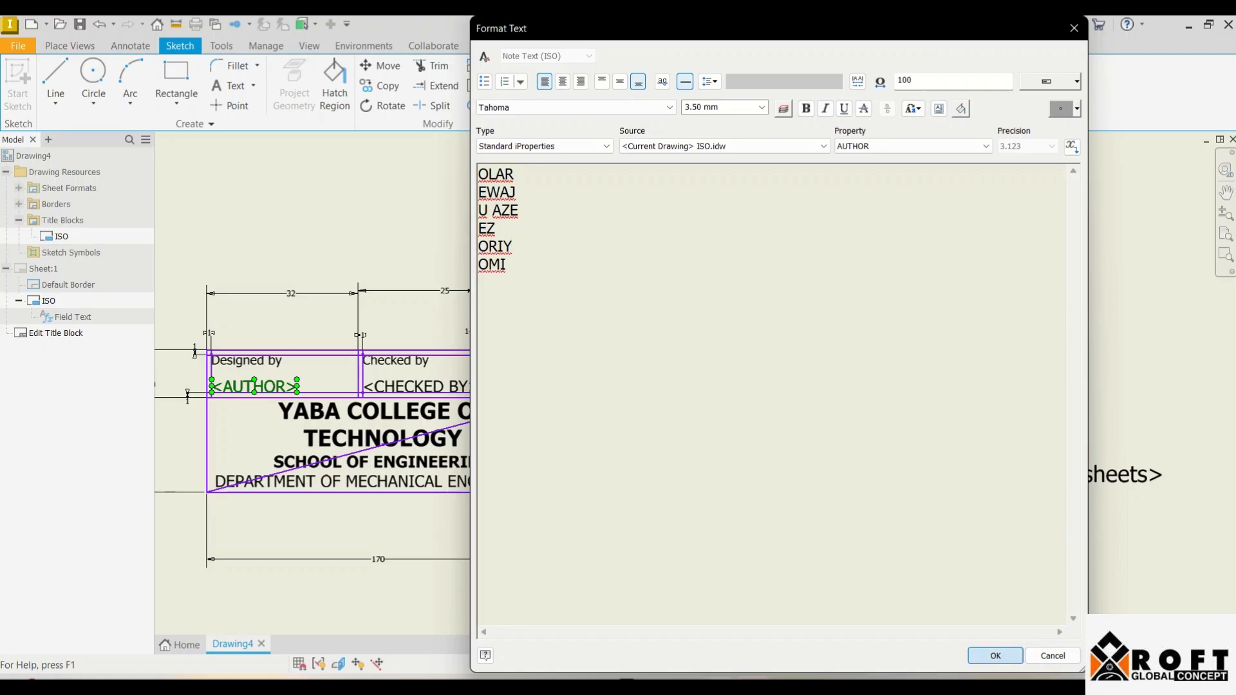
pyautogui.click(996, 656)
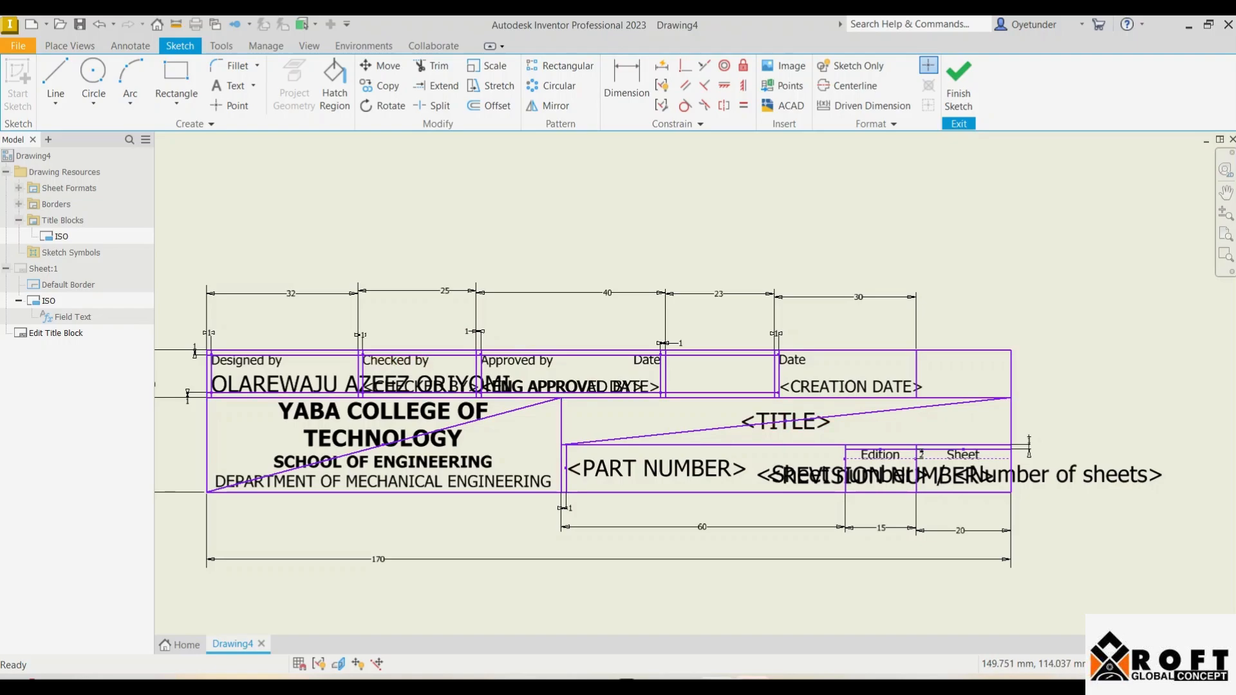
# Step: Delete the Checked by label, the CHECKED BY field and the divider before it
pyautogui.scroll(3, 461, 365)
pyautogui.scroll(-3, 461, 364)
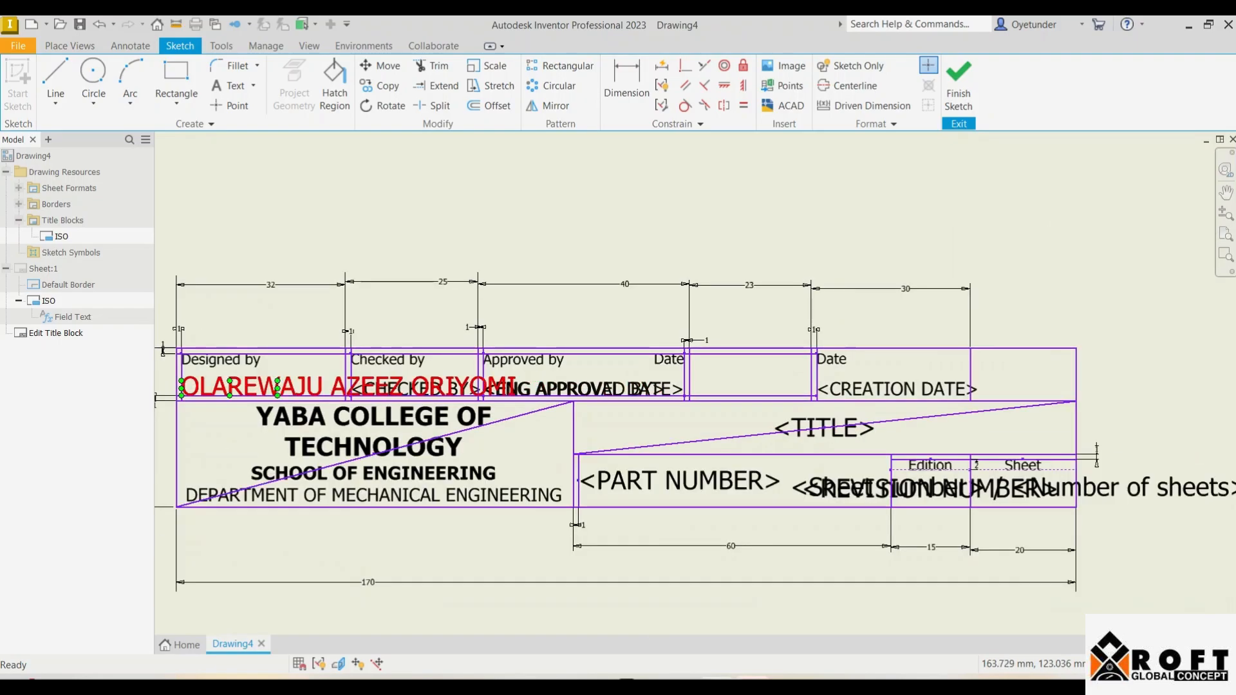
pyautogui.click(393, 360)
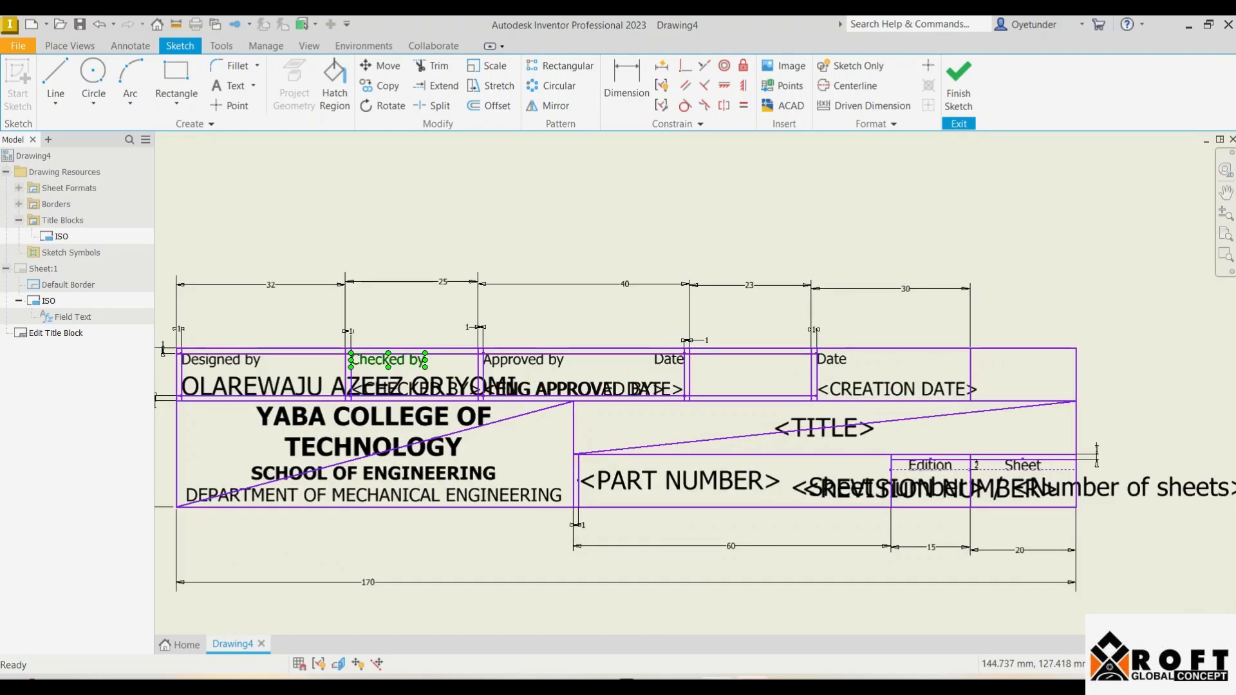
pyautogui.press('Delete')
pyautogui.click(405, 388)
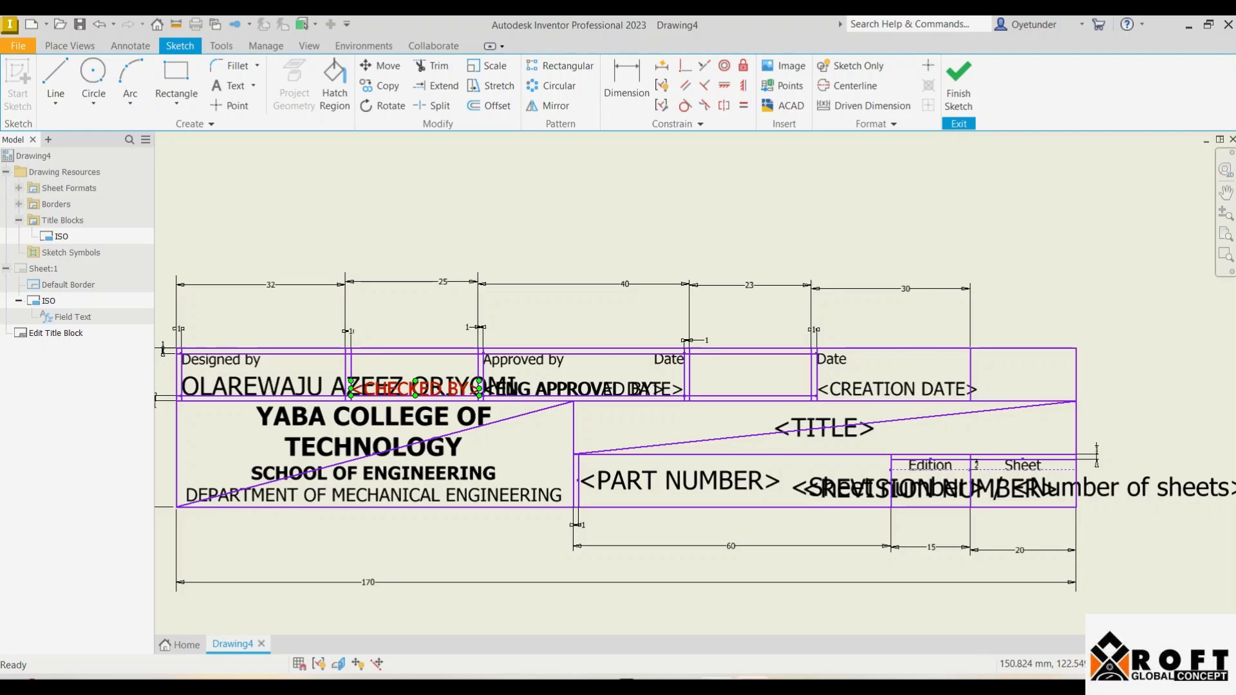
pyautogui.press('Delete')
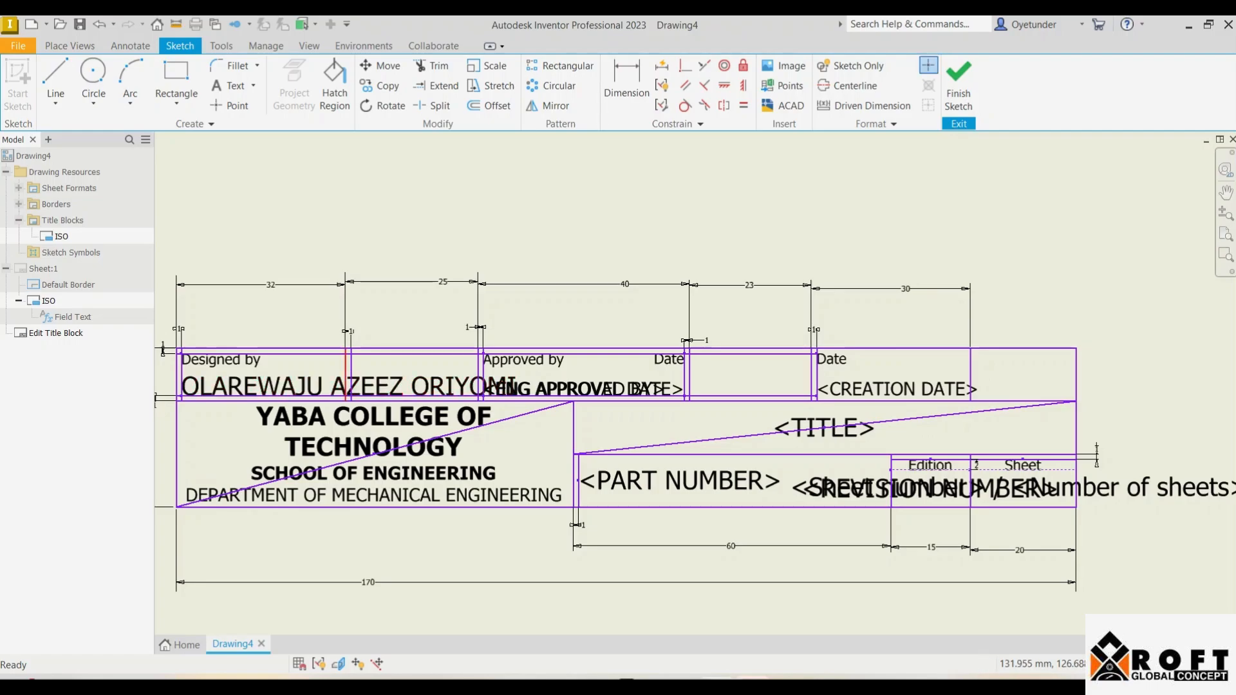
pyautogui.click(347, 373)
pyautogui.press('Delete')
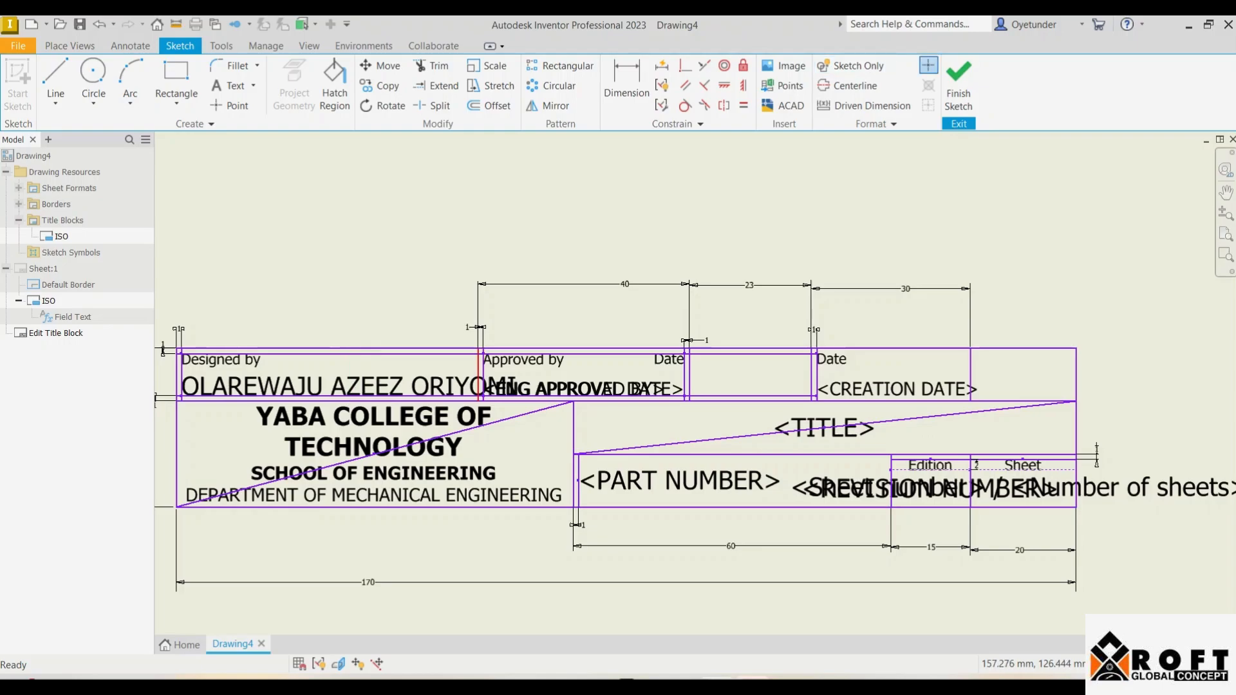
# Step: Delete the Approved by and Date labels, the approval fields and their divider
pyautogui.click(523, 360)
pyautogui.press('Delete')
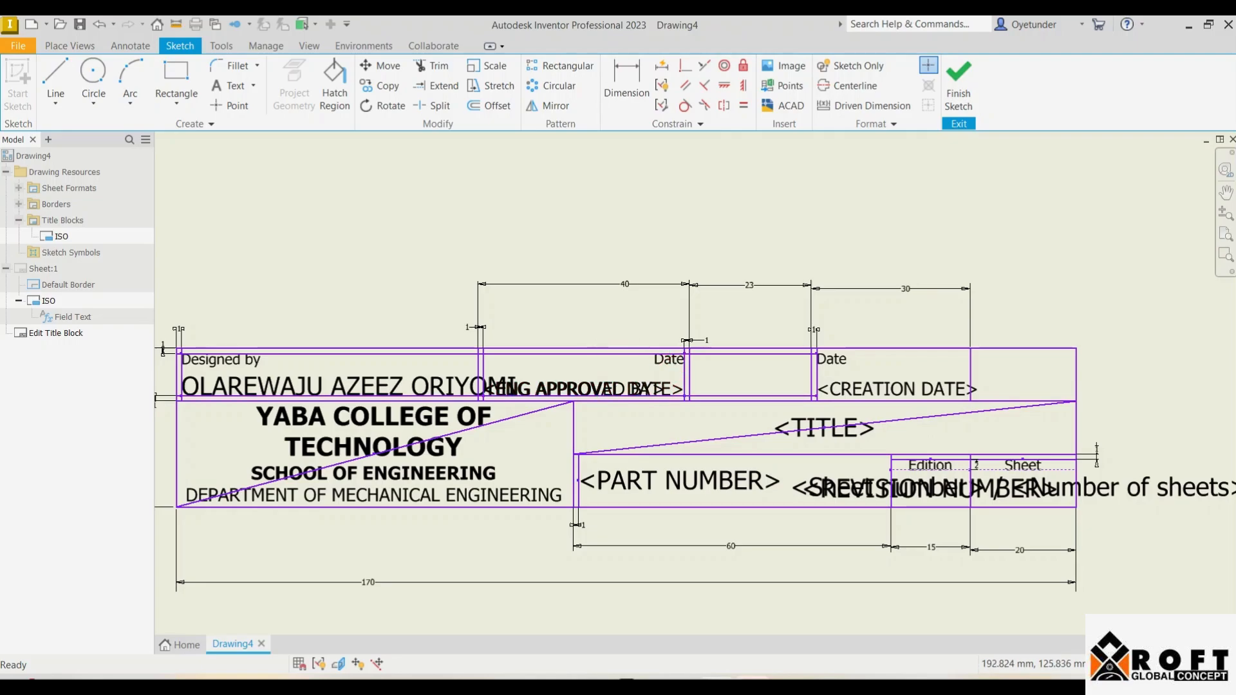
pyautogui.click(669, 359)
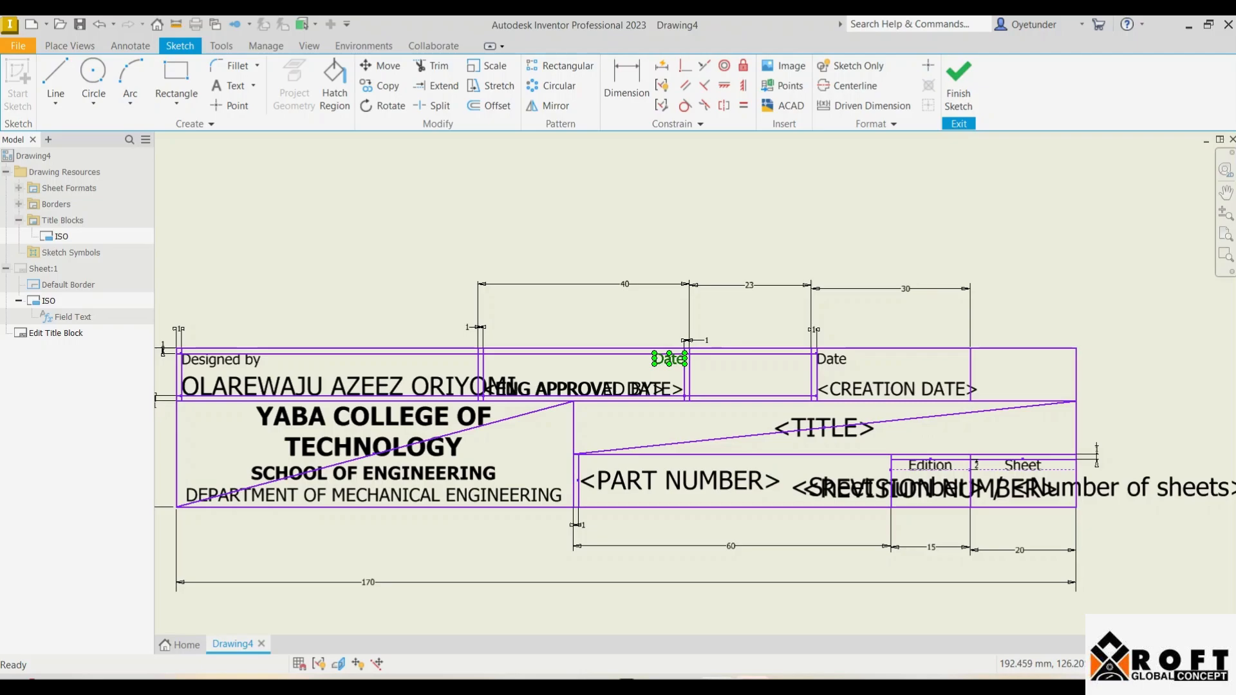
pyautogui.press('Delete')
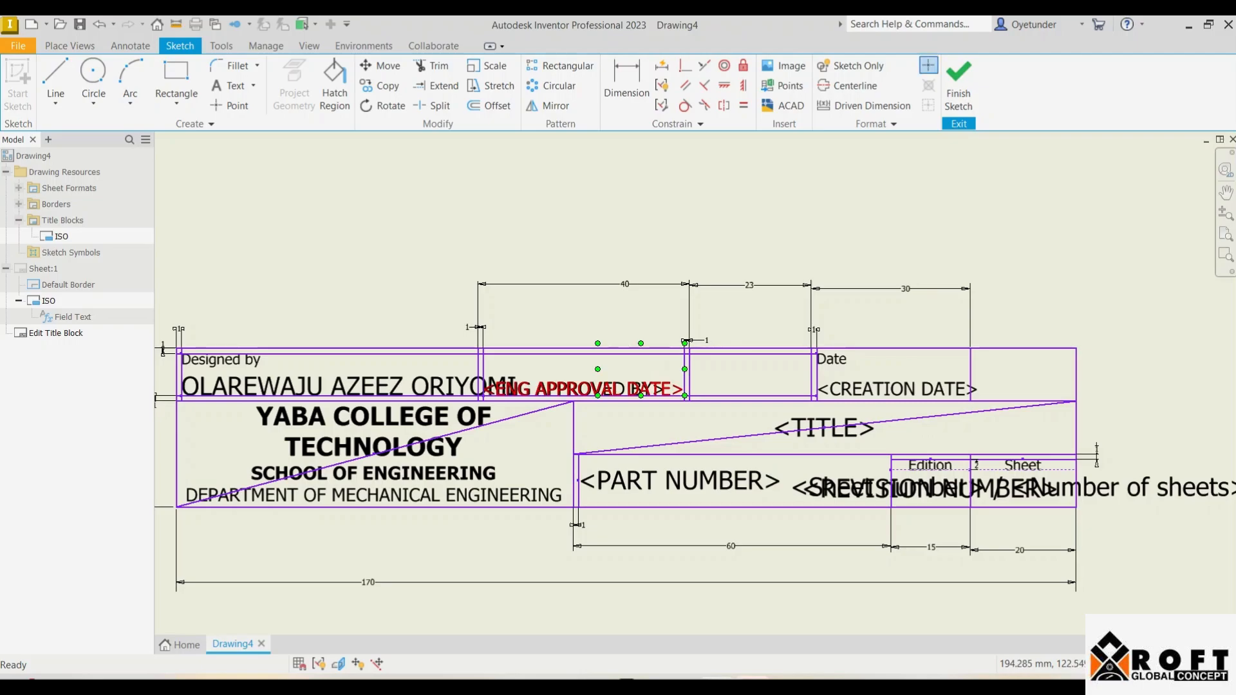
pyautogui.click(628, 389)
pyautogui.press('Delete')
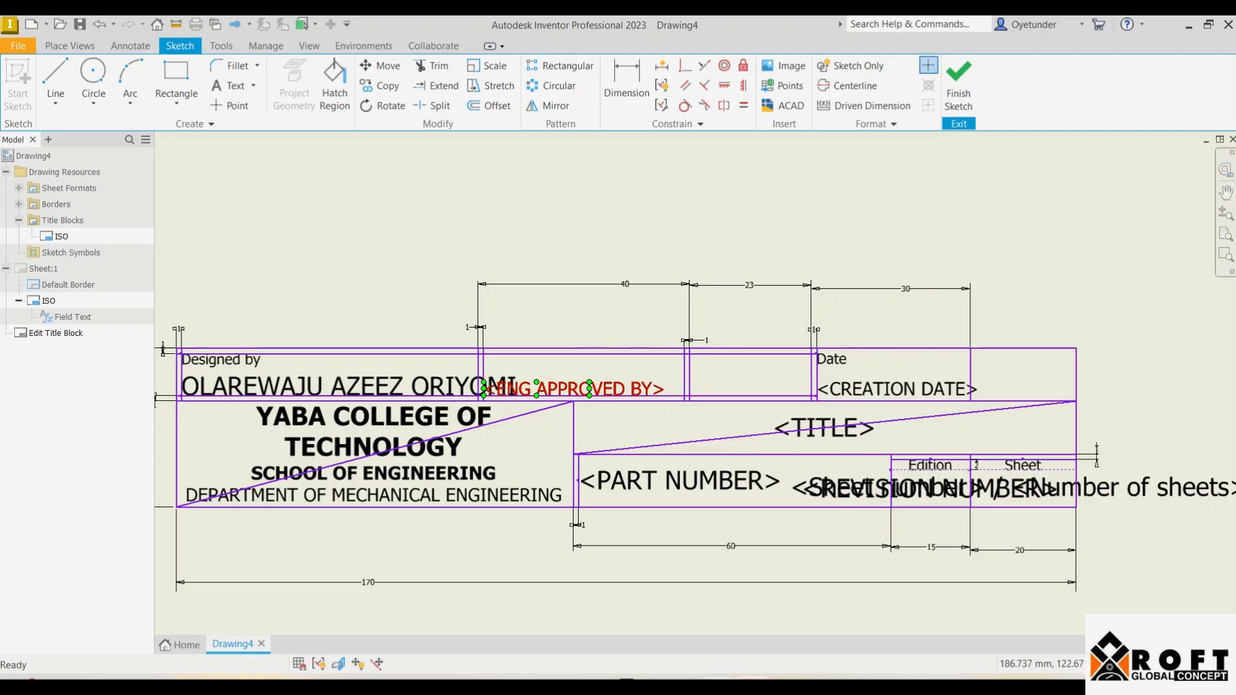
pyautogui.press('Delete')
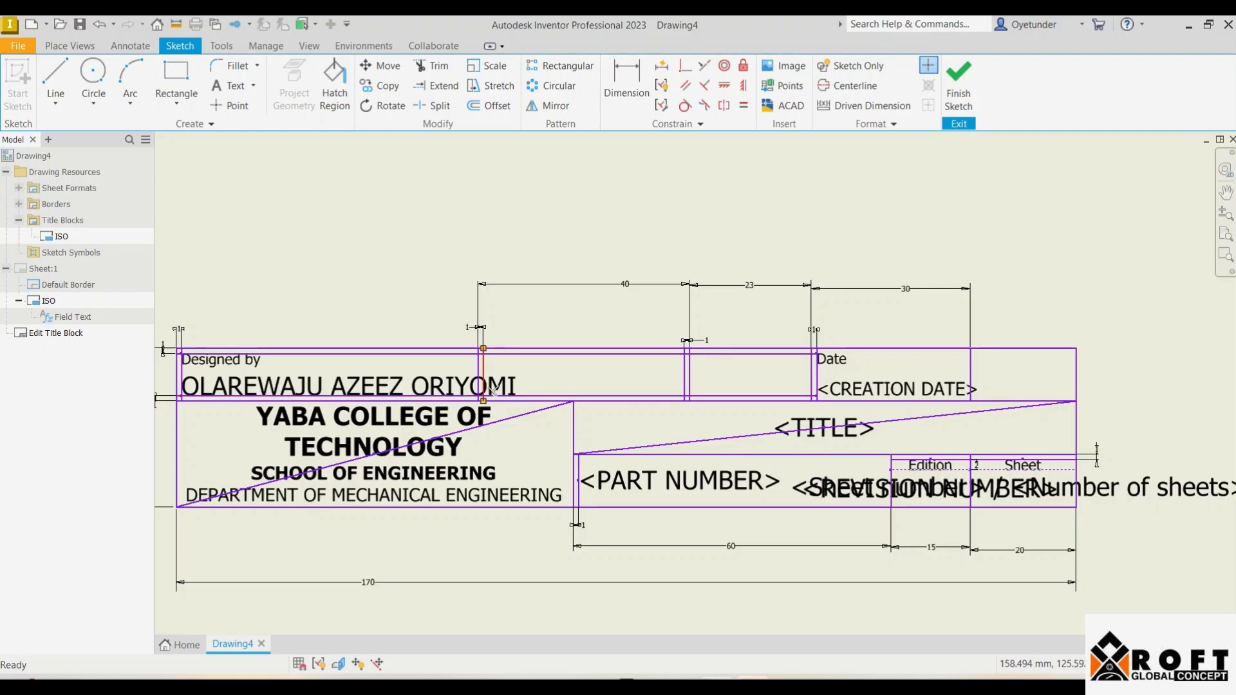
pyautogui.click(478, 370)
pyautogui.press('Delete')
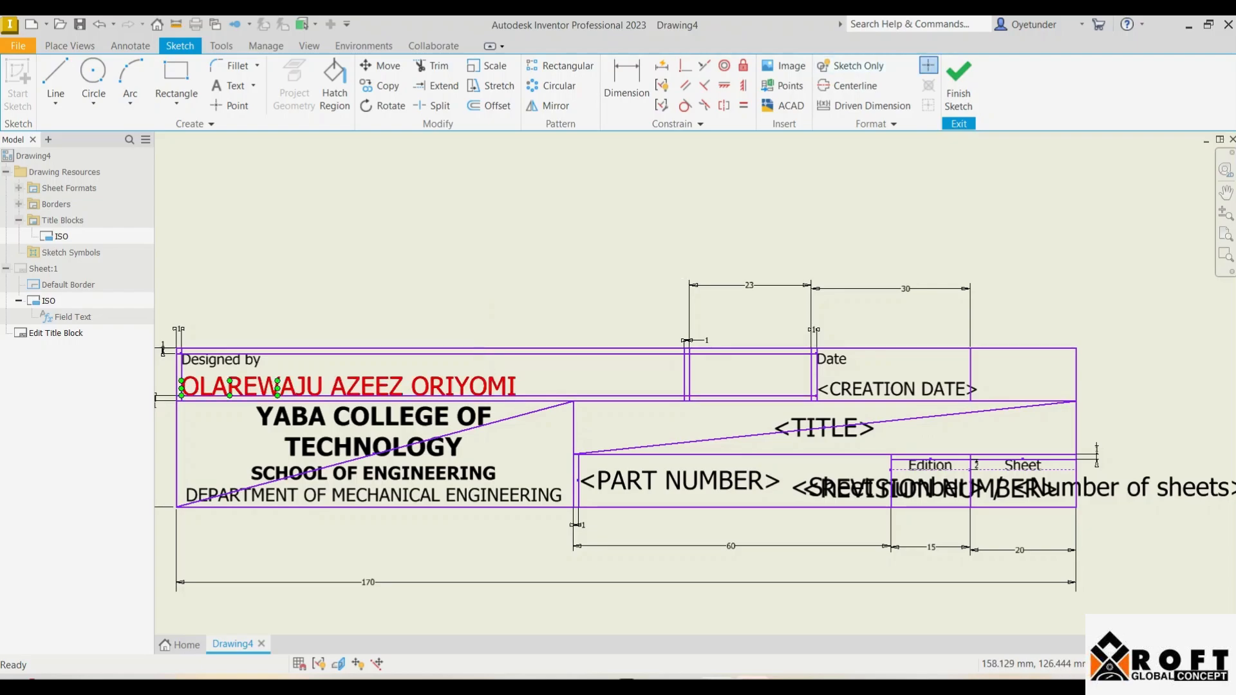
pyautogui.moveTo(335, 387); pyautogui.dragTo(492, 366)
pyautogui.hotkey('ctrl', 'z')
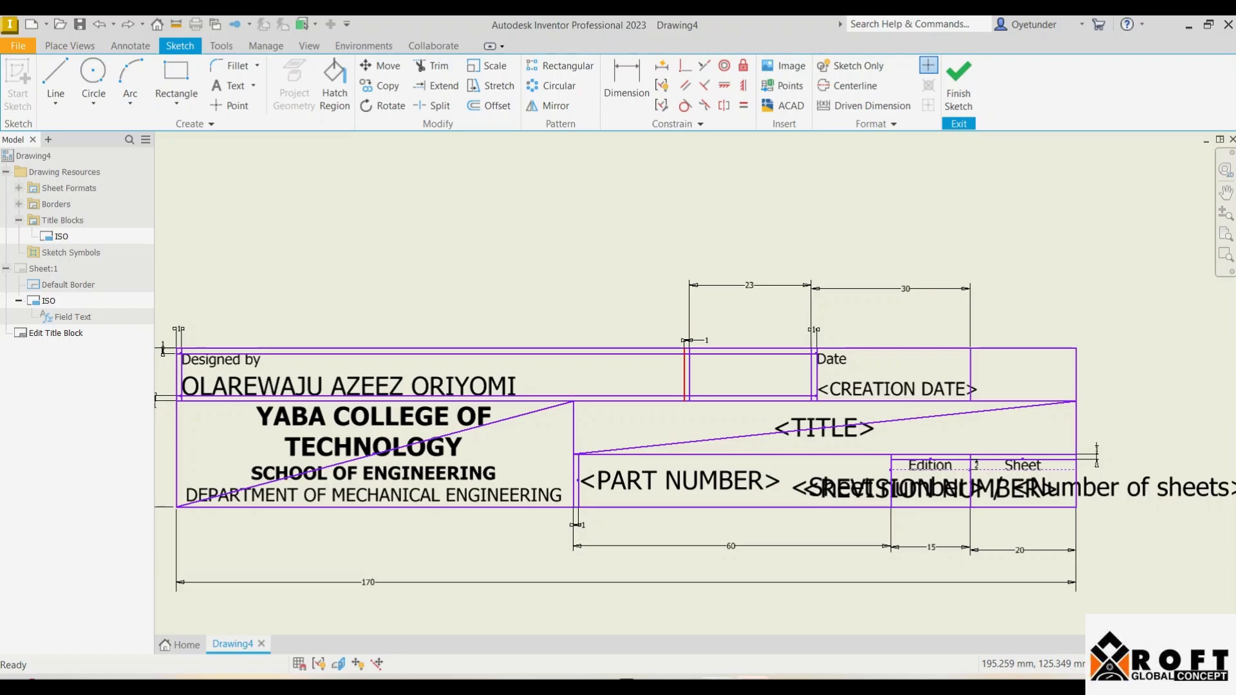
# Step: Move the Date divider left and change the empty cell's 23 dimension to 40 mm
pyautogui.moveTo(684, 380); pyautogui.dragTo(566, 379)
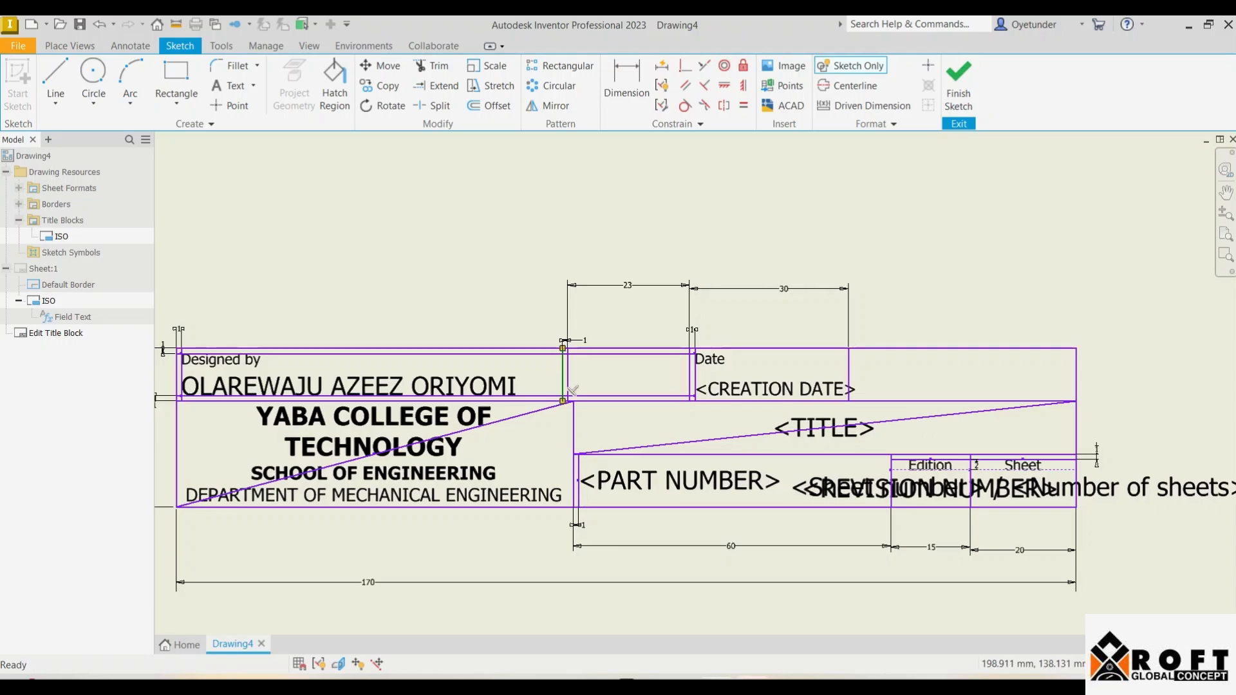
pyautogui.doubleClick(628, 285)
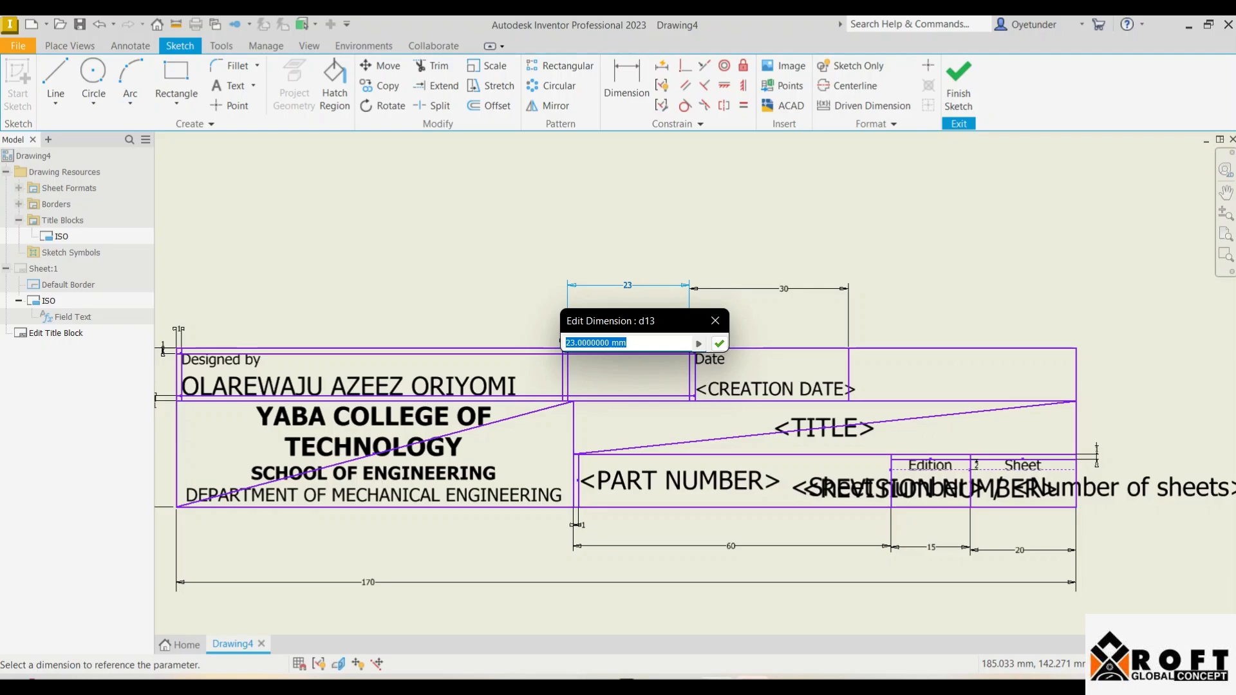
pyautogui.write('40')
pyautogui.press('Return')
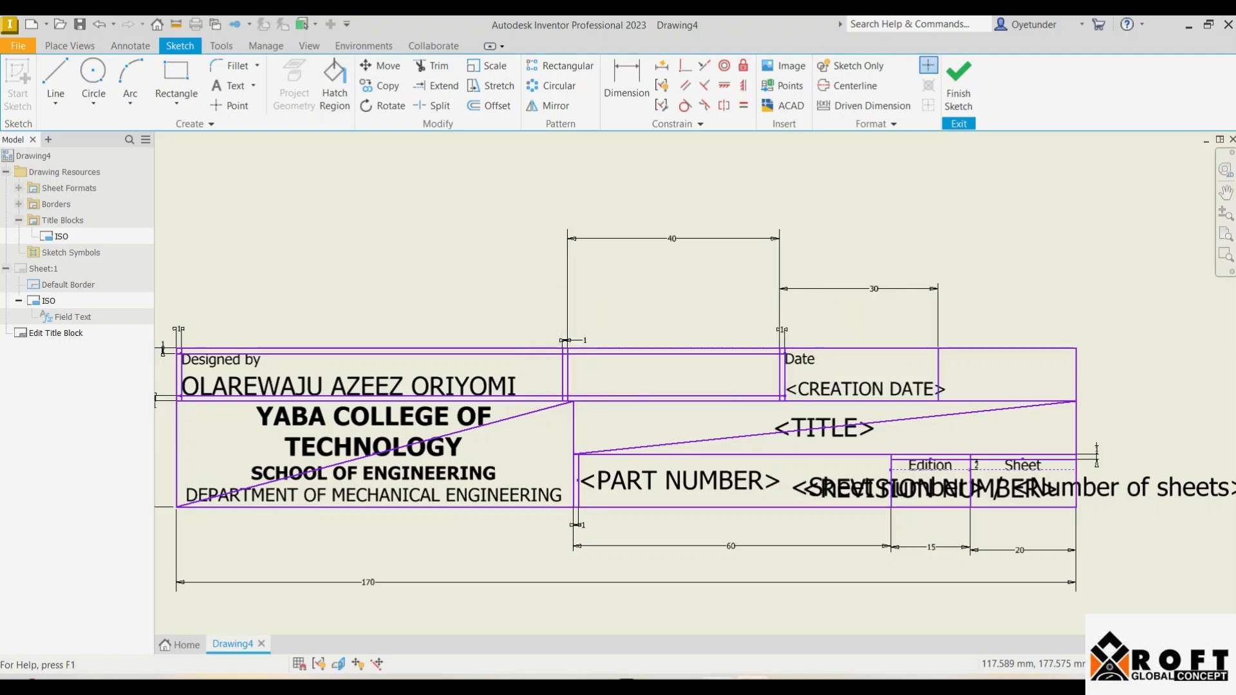
pyautogui.press('t')
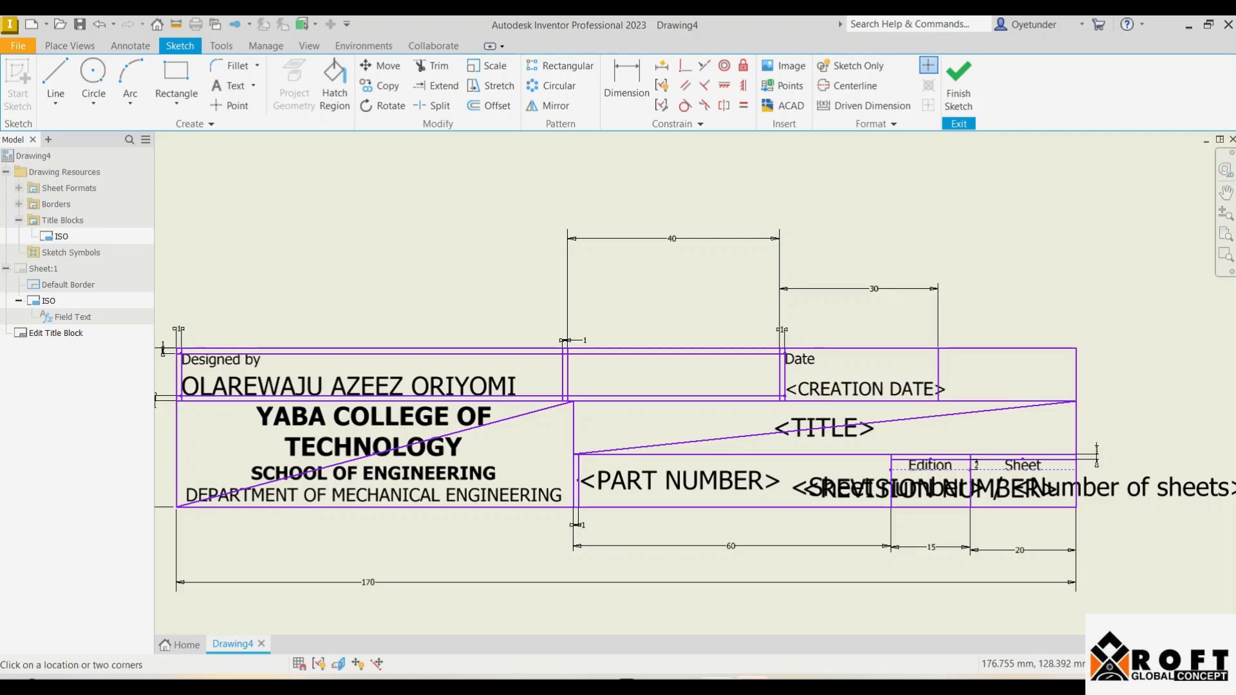
# Step: Place a MATRIC: text box in the empty top cell
pyautogui.moveTo(572, 358); pyautogui.dragTo(675, 369)
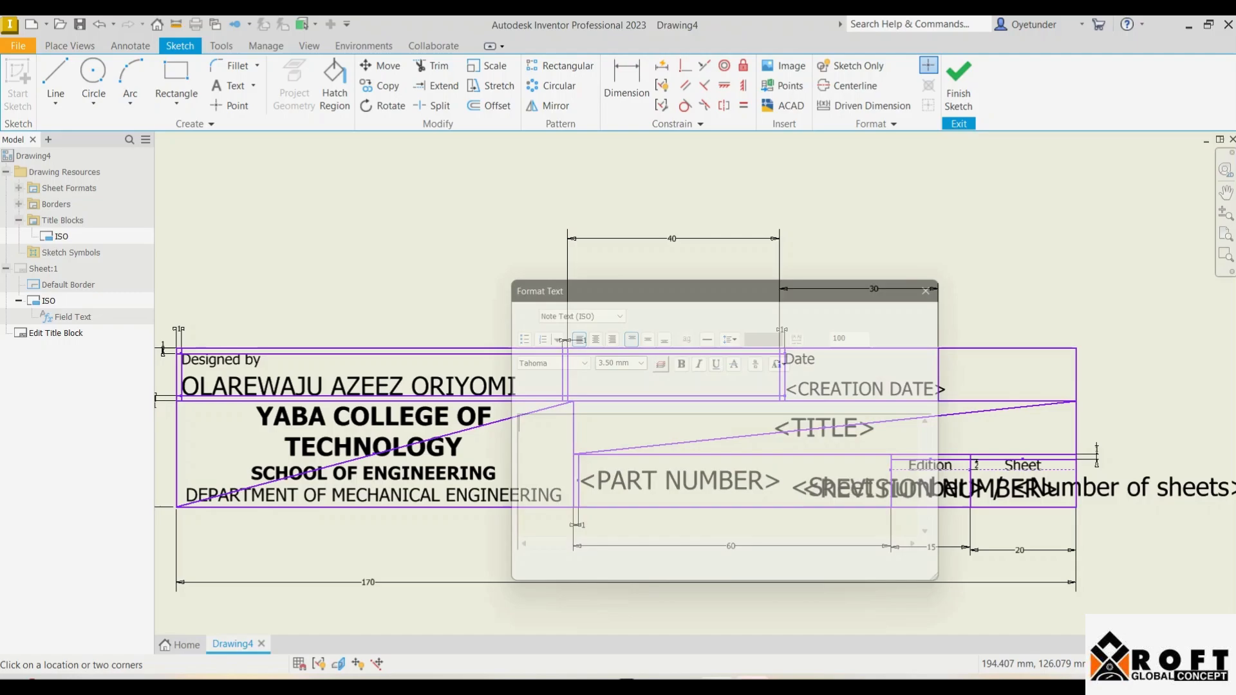
pyautogui.write('MATR')
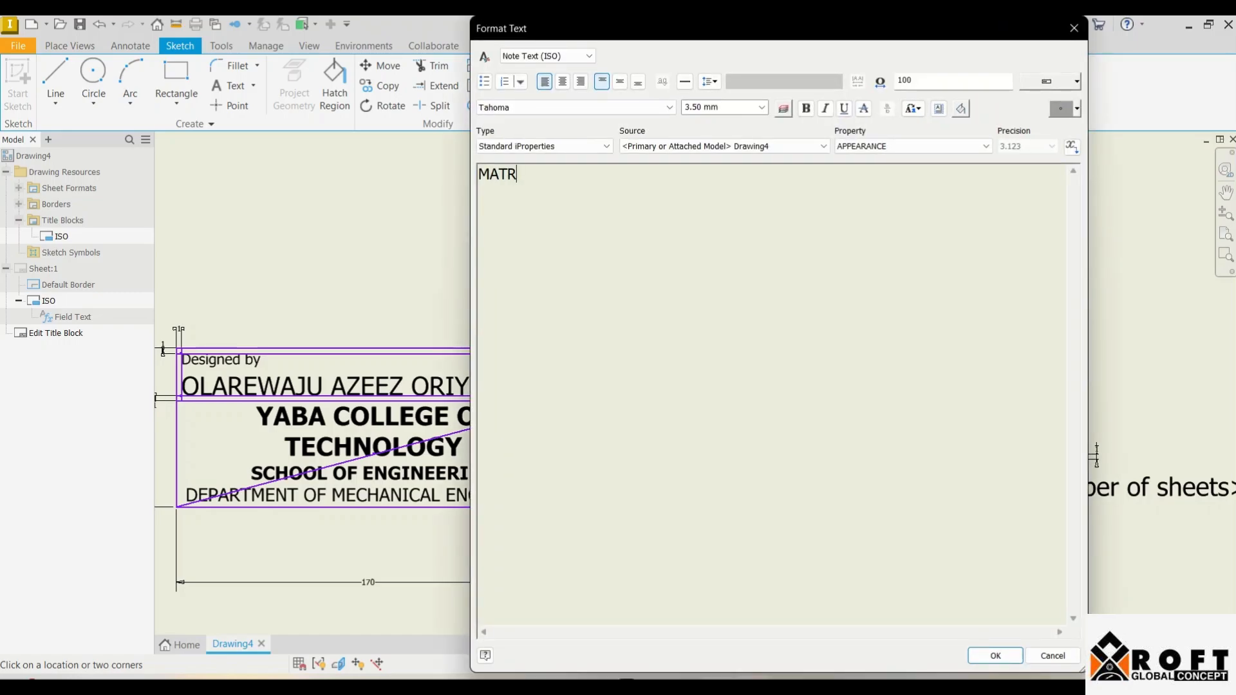
pyautogui.press('Return')
pyautogui.write('IC:')
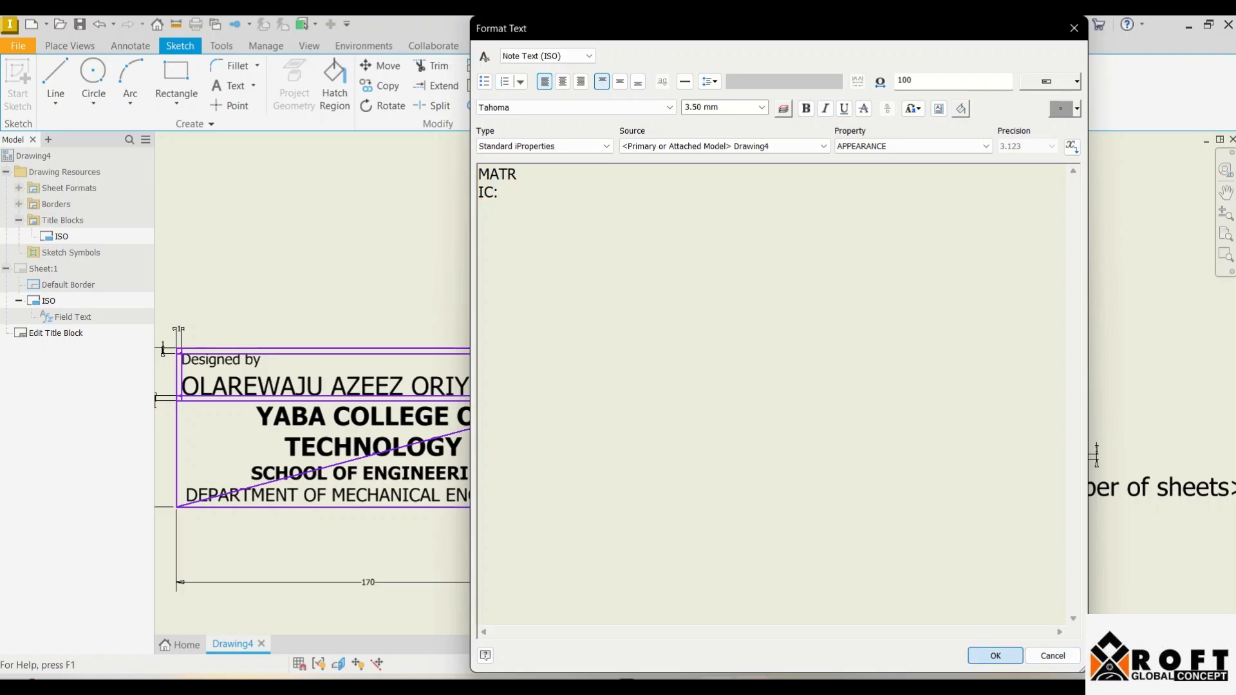
pyautogui.click(995, 655)
pyautogui.press('Escape')
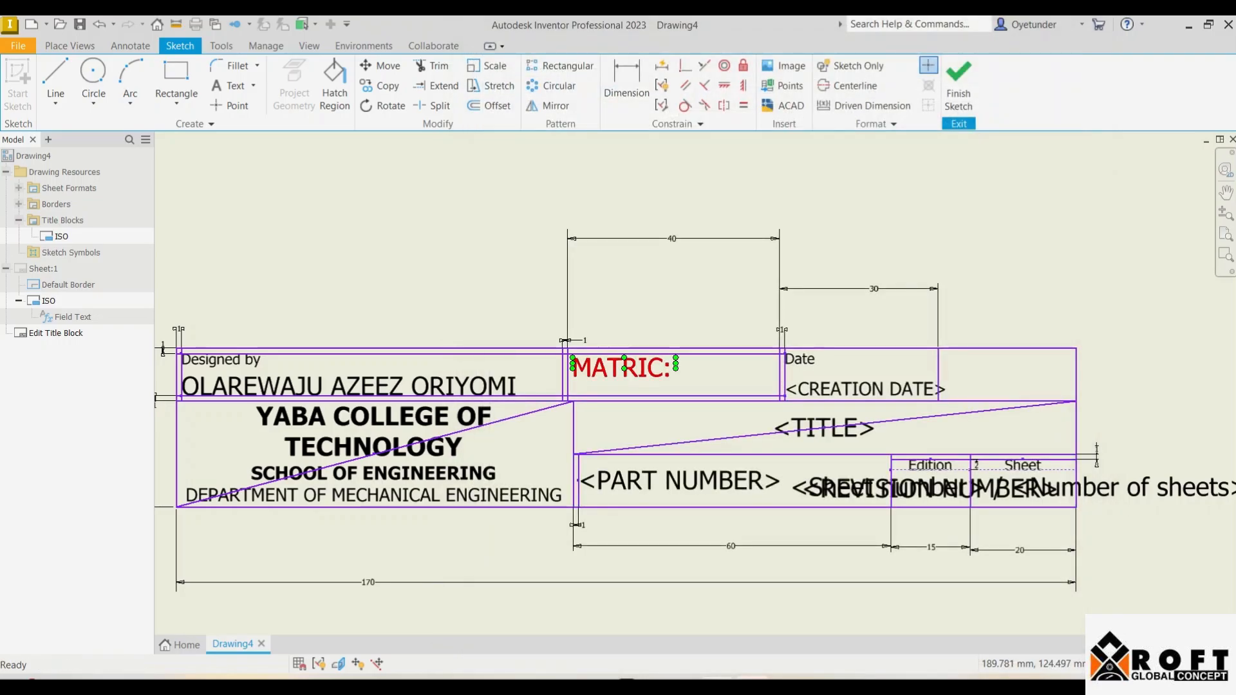
# Step: Resize the MATRIC: label text to 2 mm
pyautogui.doubleClick(621, 368)
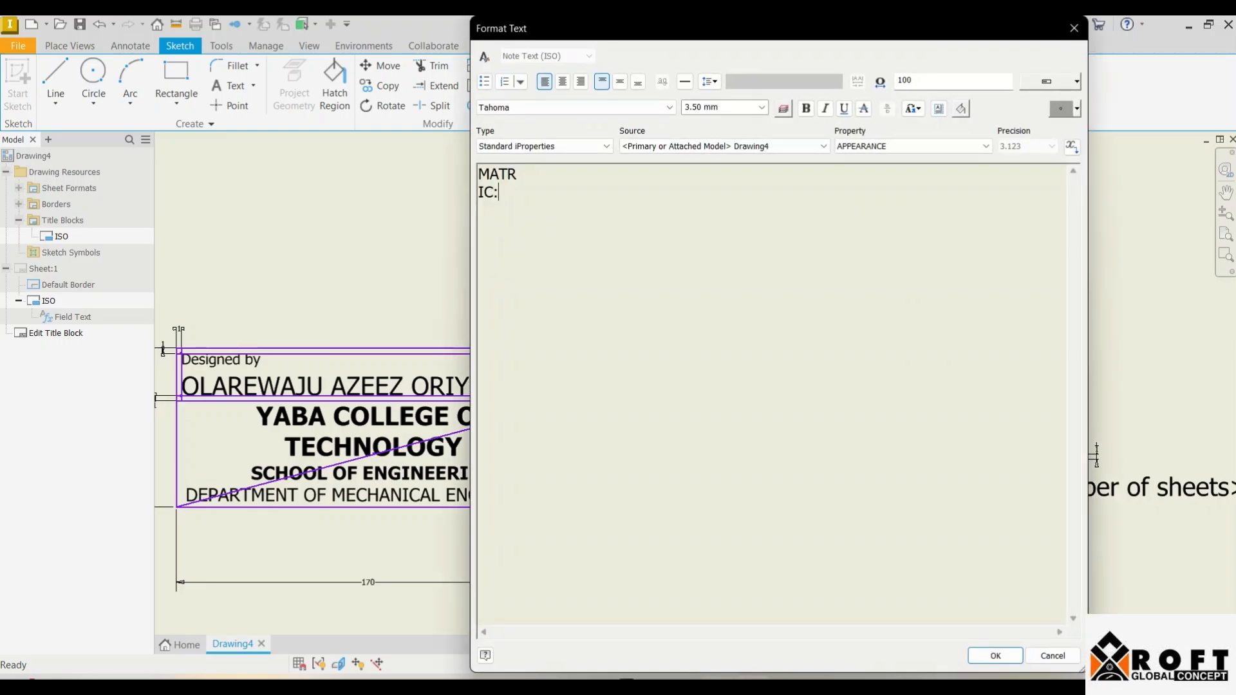
pyautogui.hotkey('ctrl', 'a')
pyautogui.click(719, 107)
pyautogui.write('2')
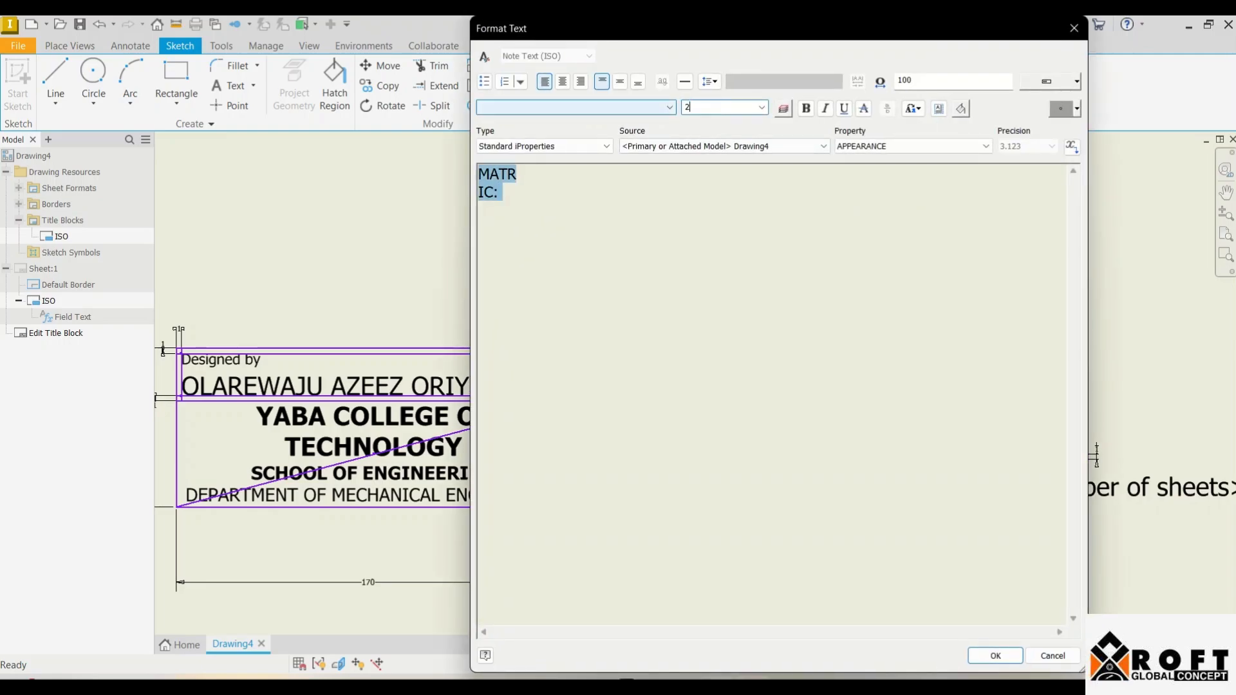
pyautogui.press('Tab')
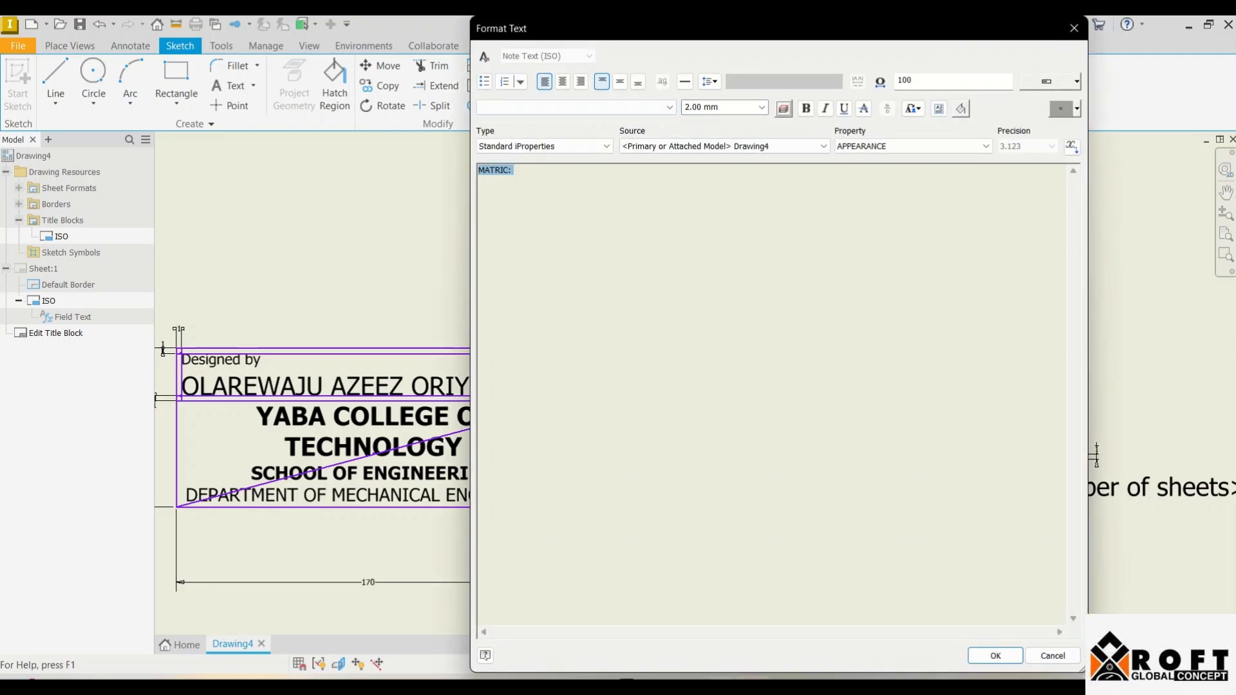
pyautogui.click(996, 655)
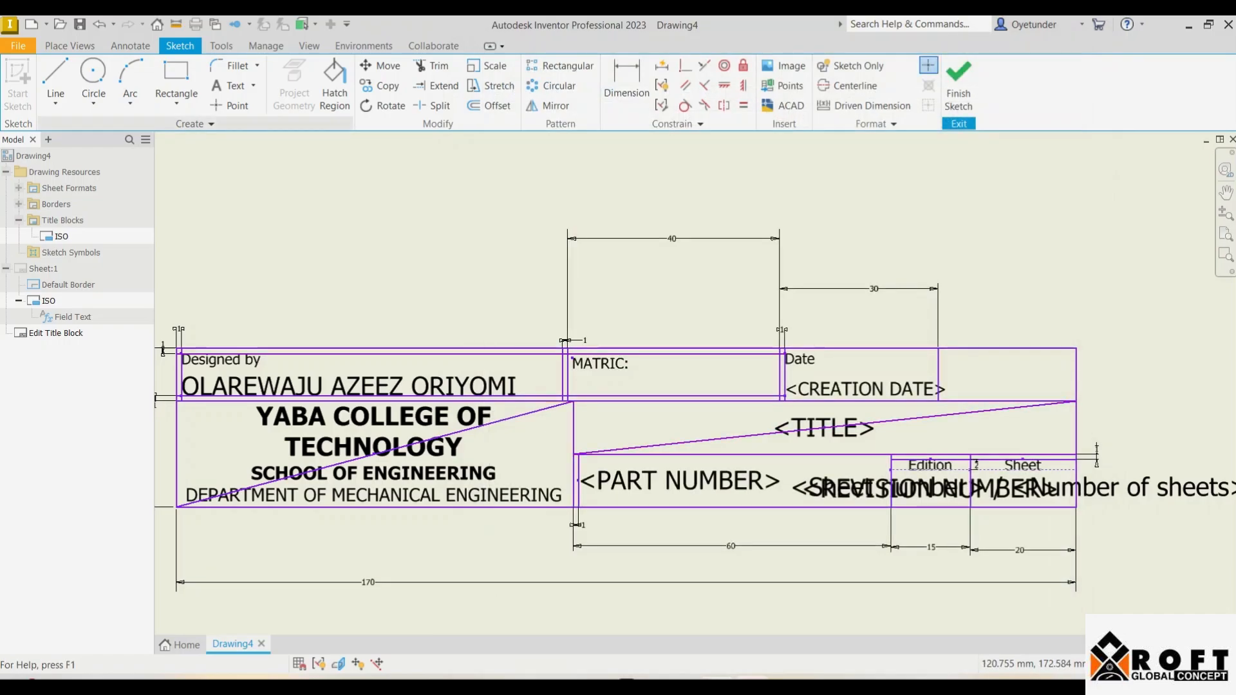
pyautogui.click(229, 86)
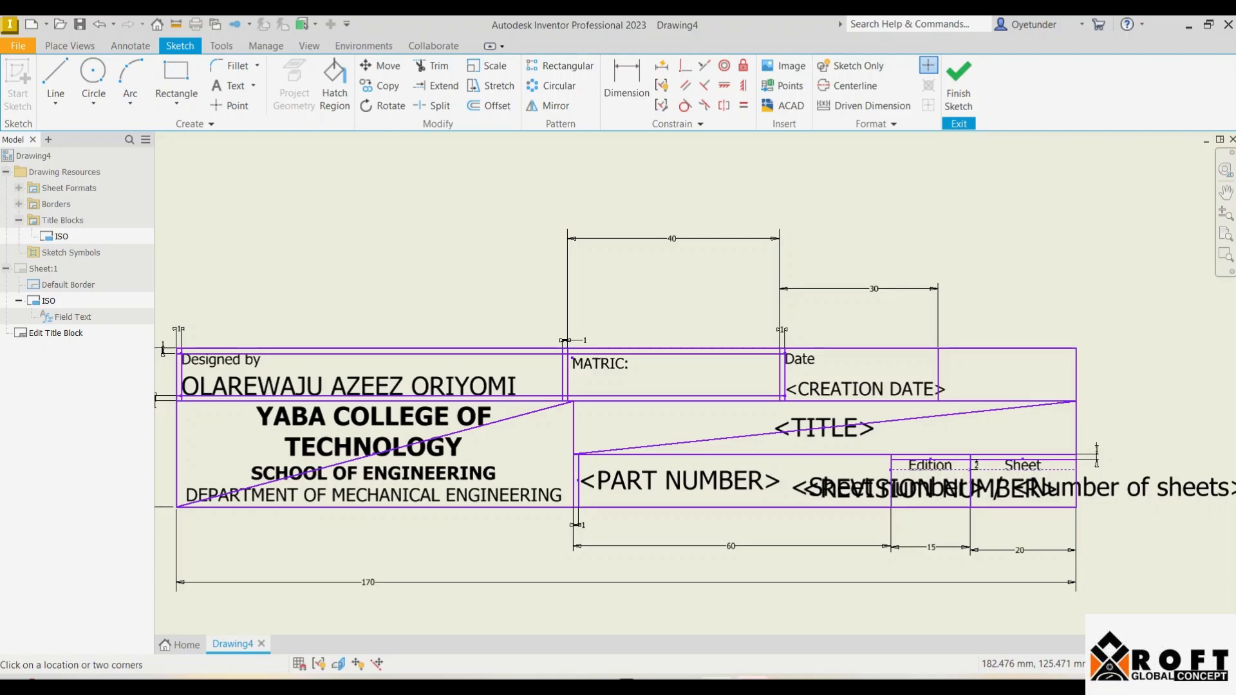
# Step: Add a text box under MATRIC: containing the student's matric number
pyautogui.moveTo(611, 371); pyautogui.dragTo(781, 391)
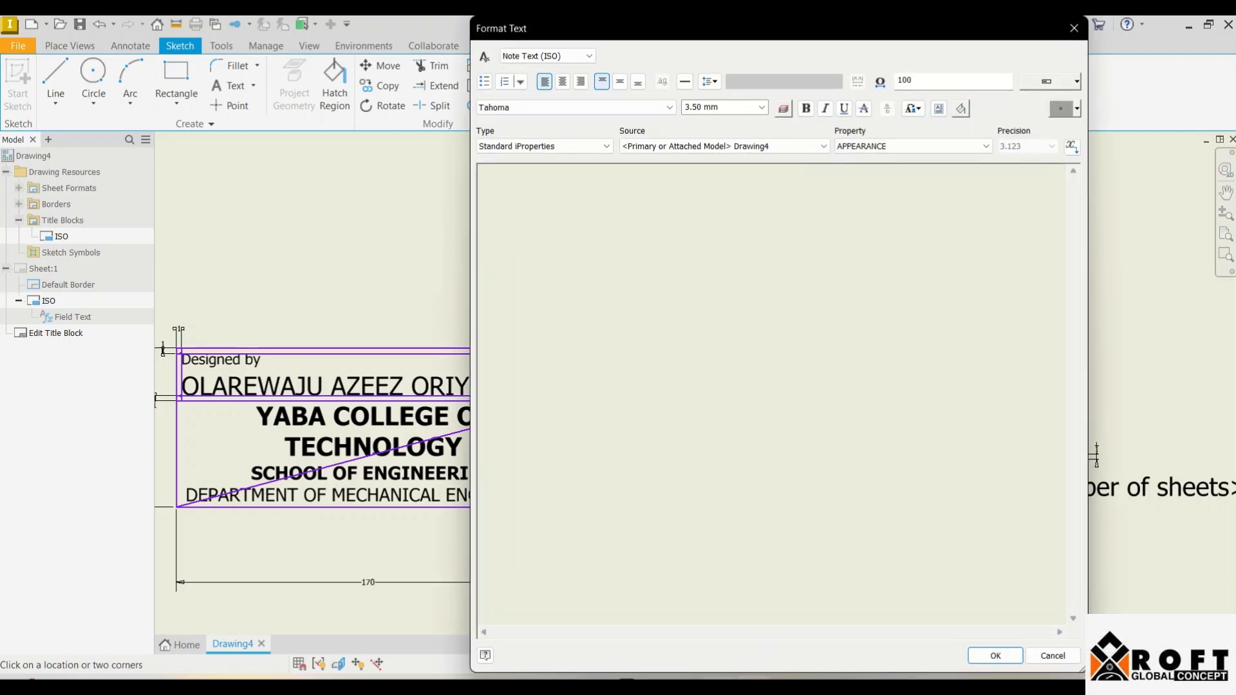
pyautogui.press('Return')
pyautogui.press('BackSpace')
pyautogui.press('BackSpace')
pyautogui.press('Return')
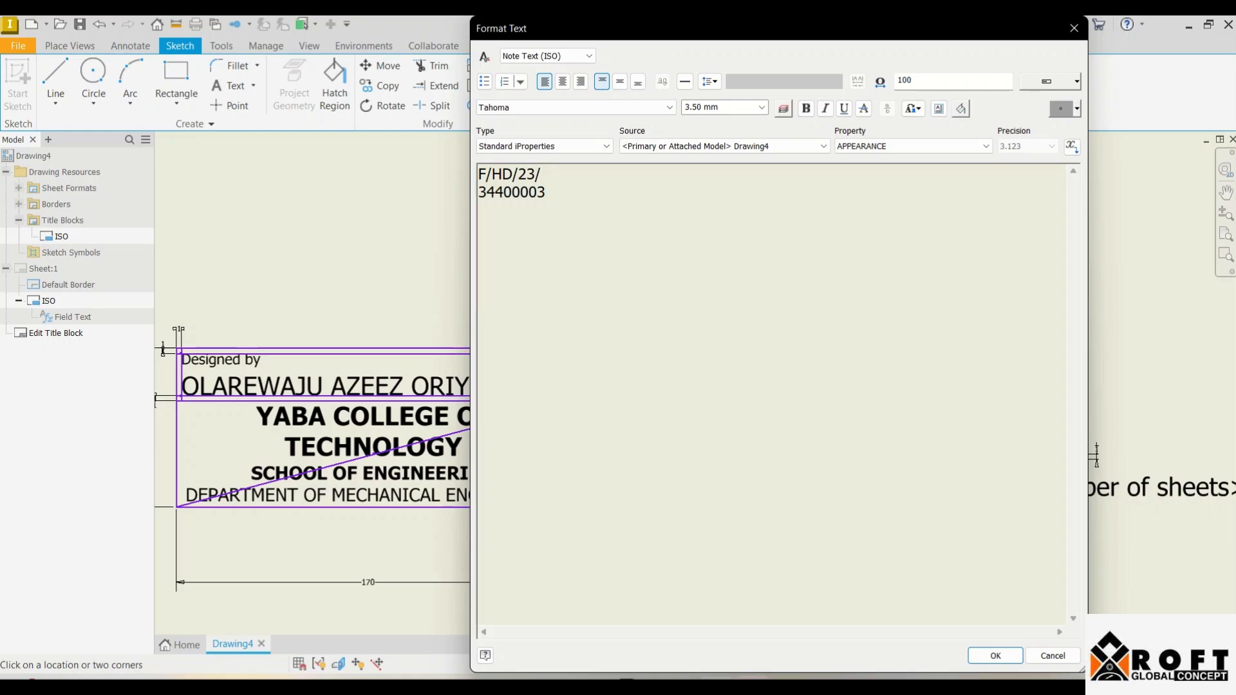
pyautogui.press('BackSpace')
pyautogui.press('BackSpace')
pyautogui.click(995, 656)
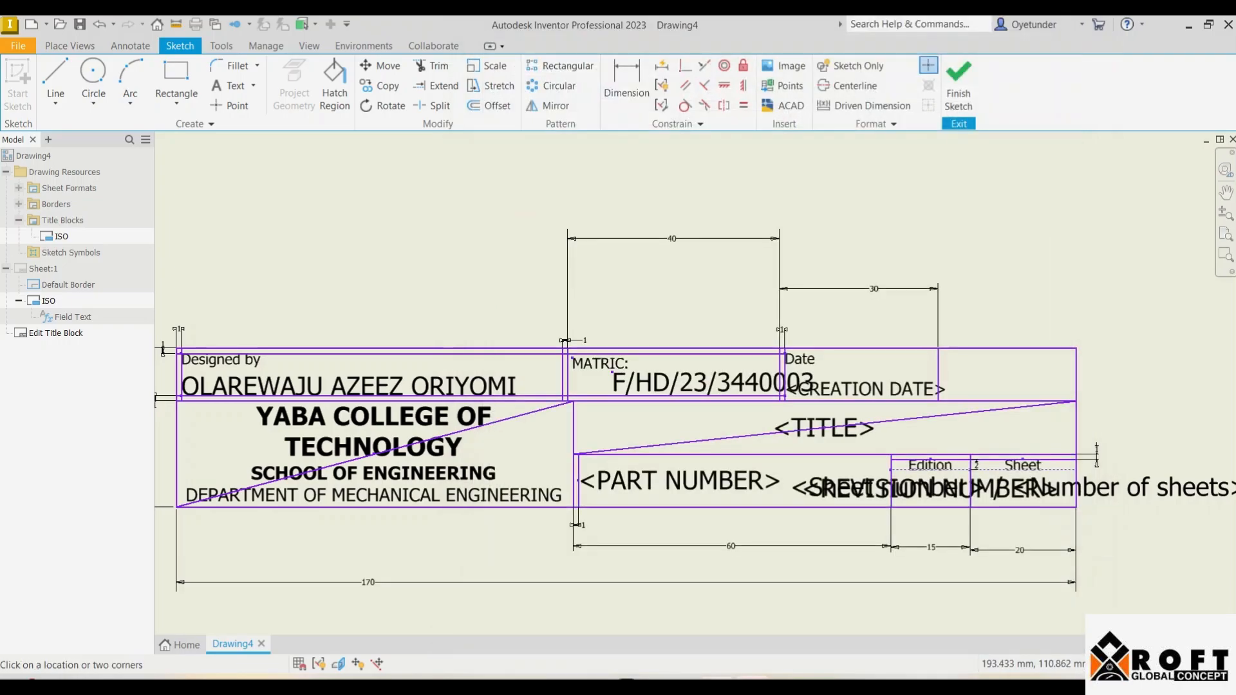
pyautogui.press('Escape')
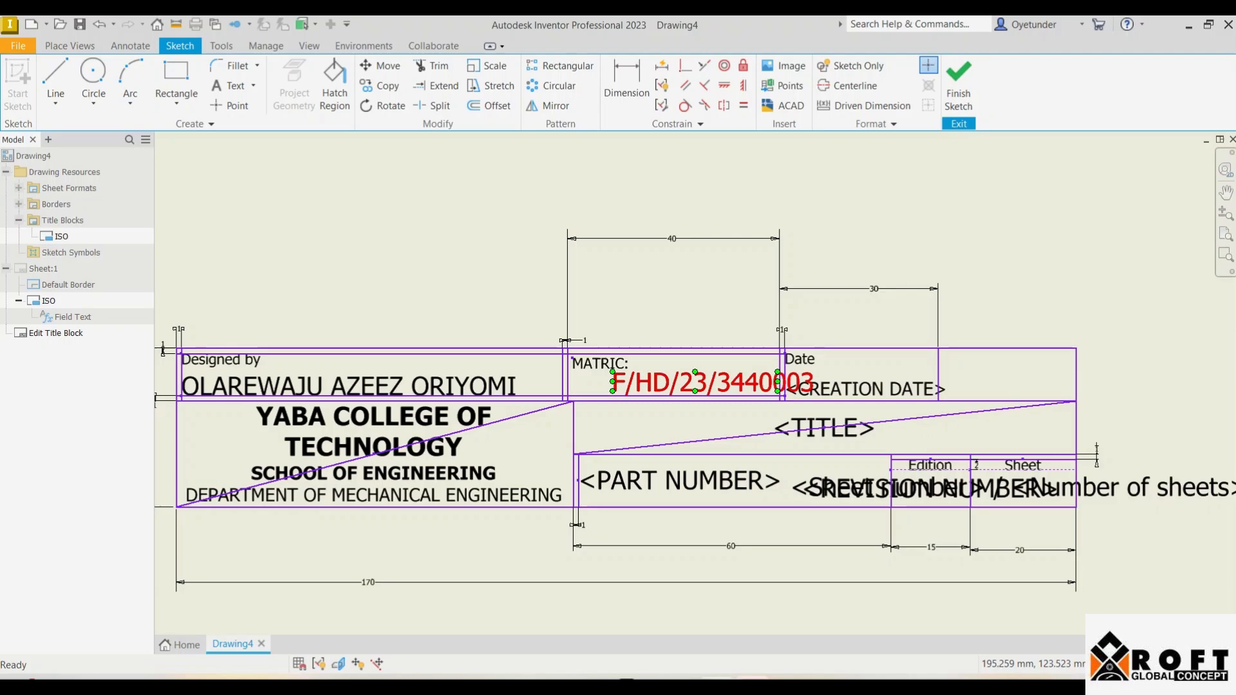
# Step: Resize the matric number to 3.20 mm, shift it left under MATRIC:, and finish the sketch
pyautogui.doubleClick(694, 382)
pyautogui.hotkey('ctrl', 'a')
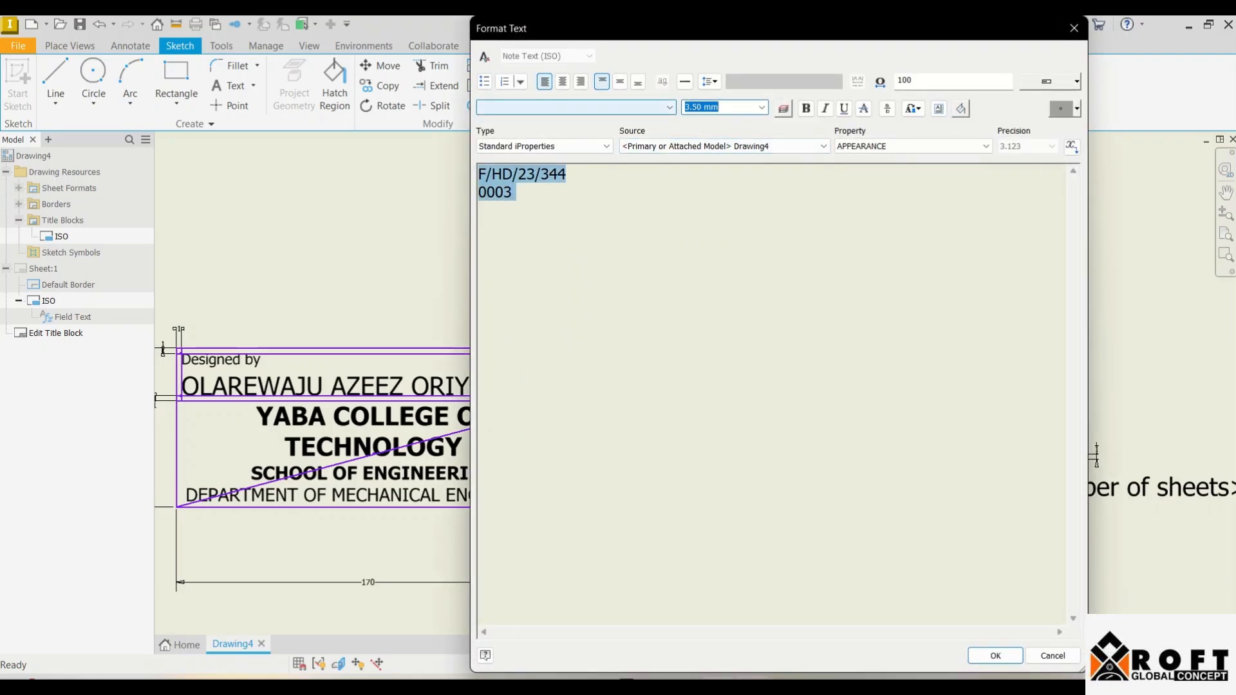
pyautogui.write('2')
pyautogui.press('Return')
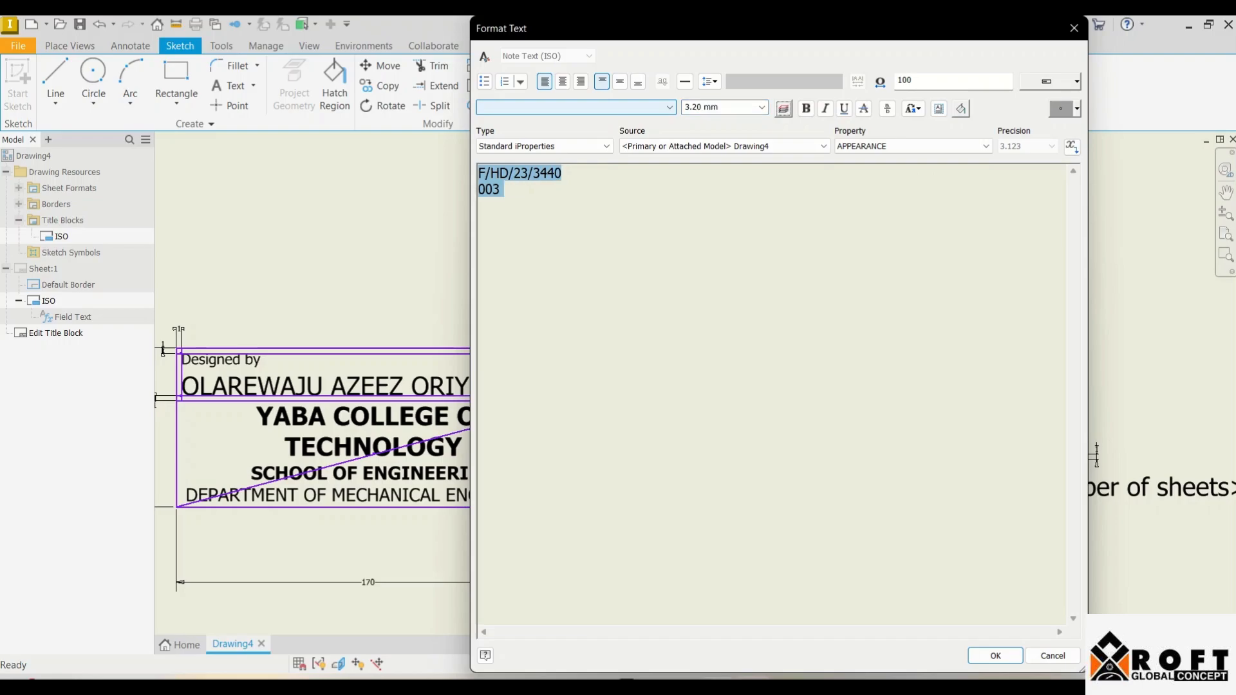
pyautogui.click(994, 656)
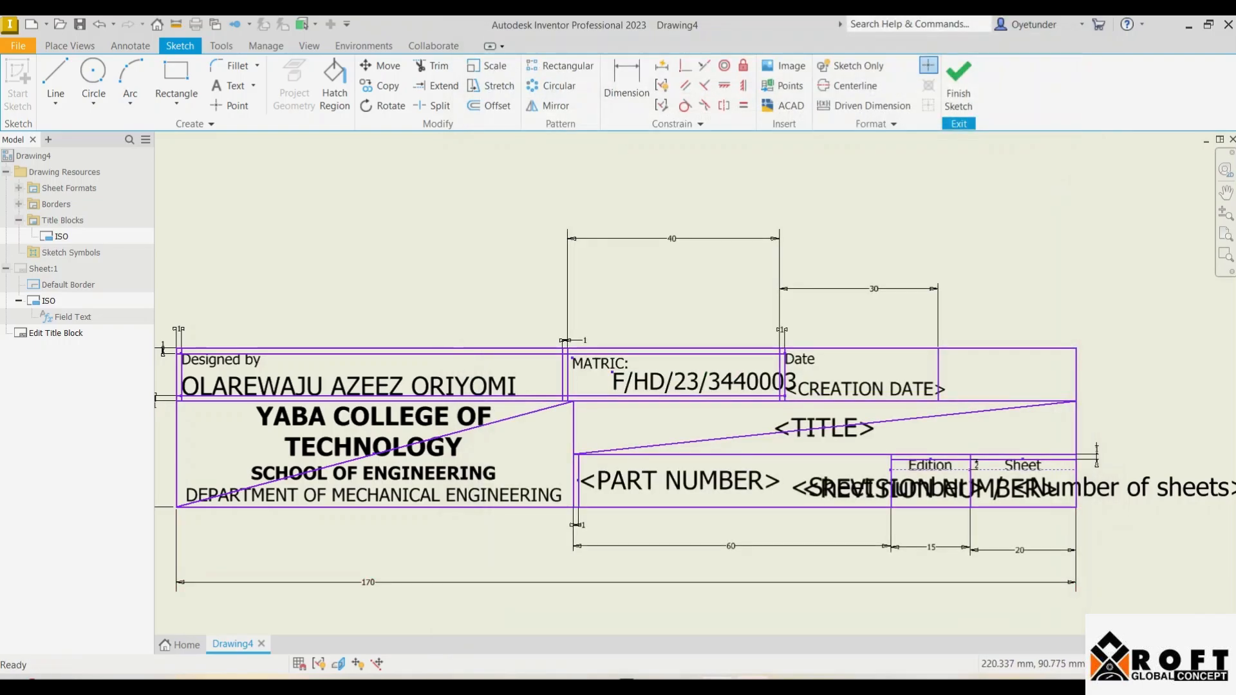
pyautogui.moveTo(696, 383); pyautogui.dragTo(672, 385)
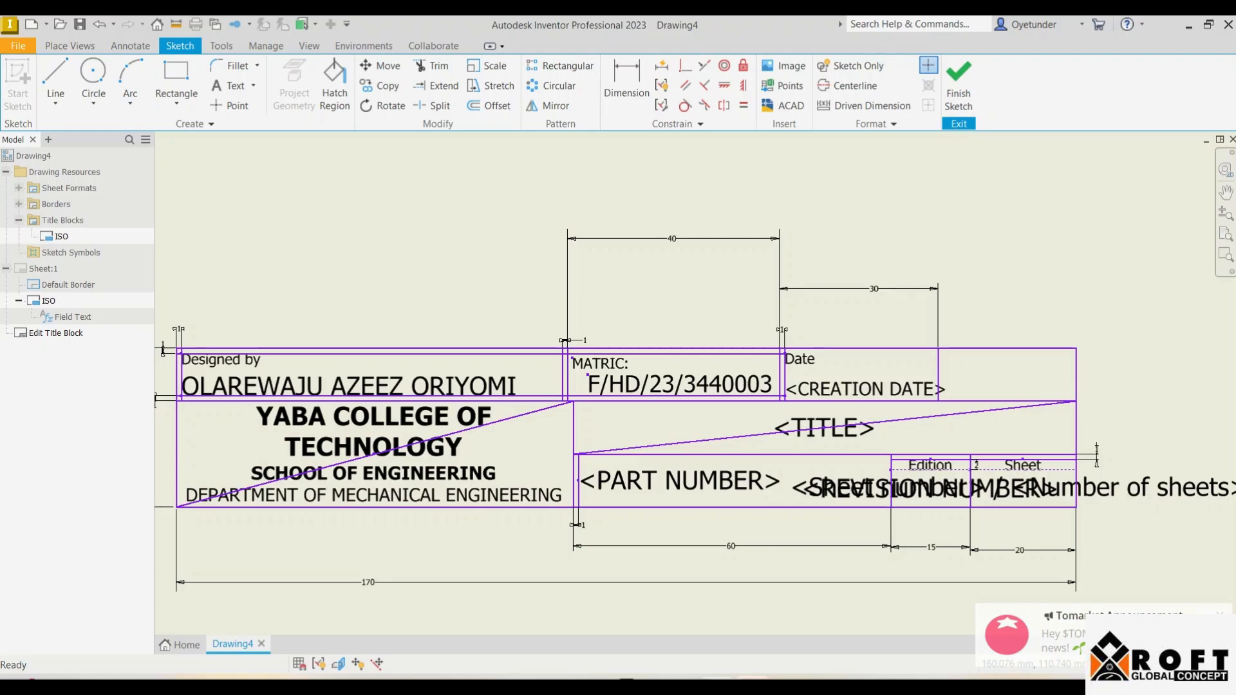
pyautogui.click(959, 83)
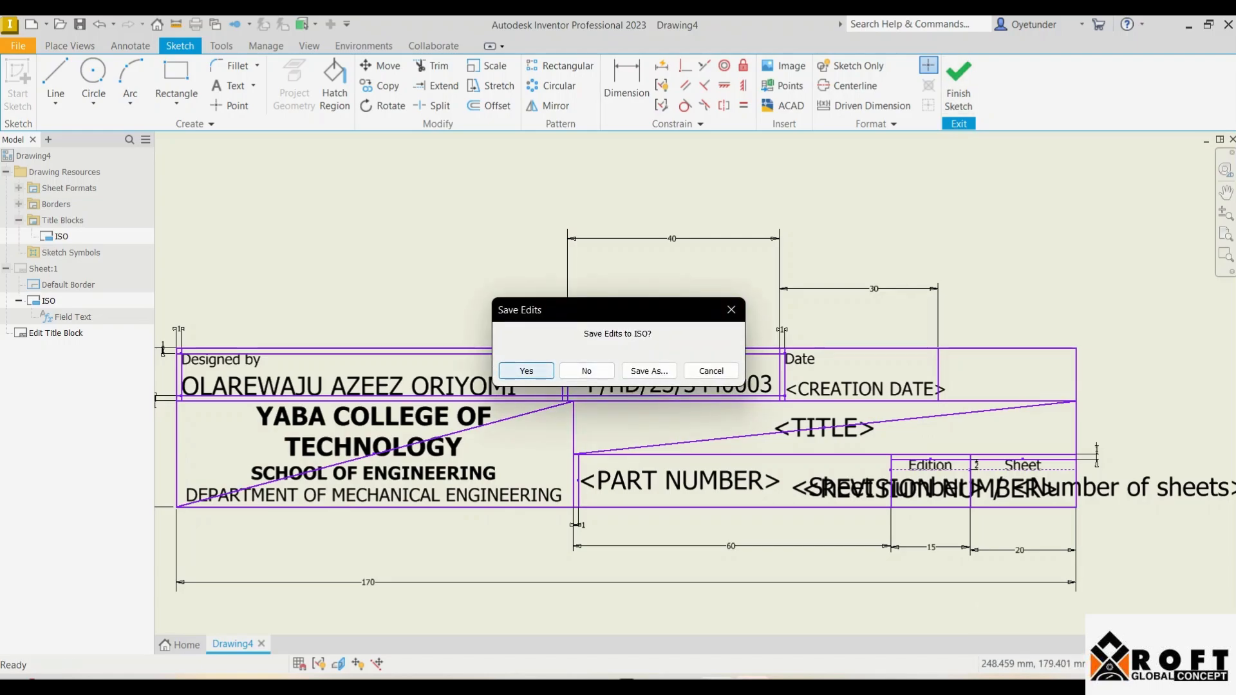
# Step: Save the edits to the ISO title block, then zoom around to check the designer, matric and date entries
pyautogui.click(526, 371)
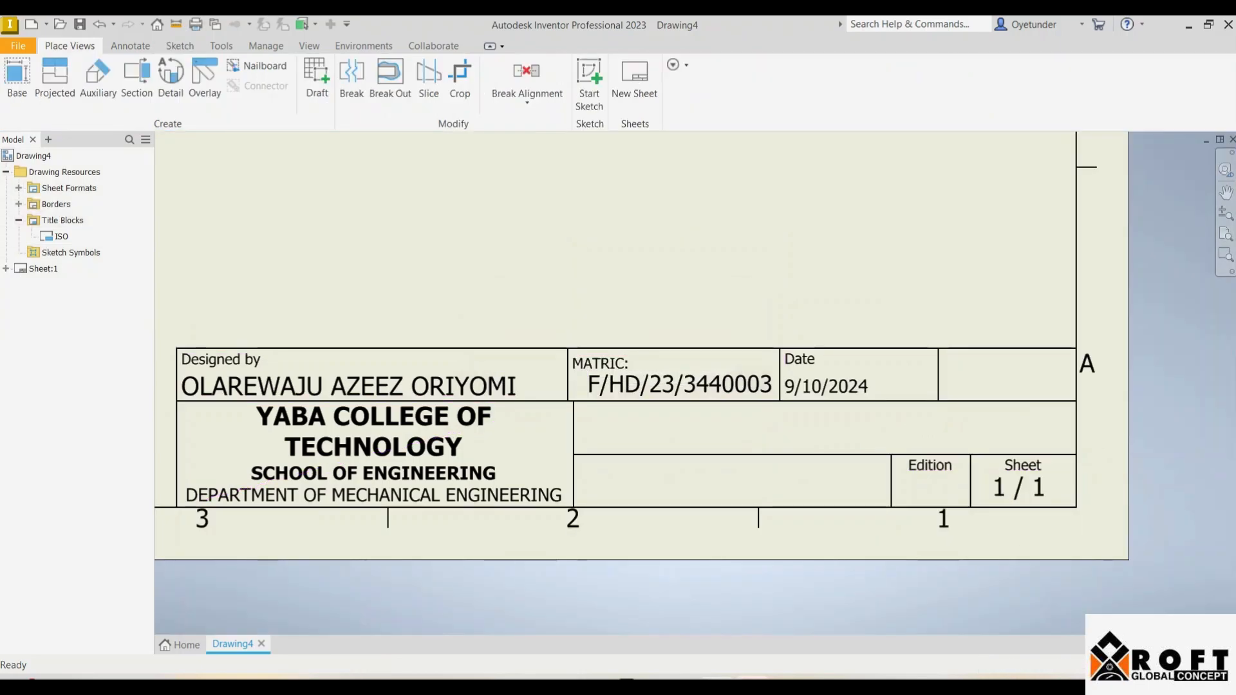
pyautogui.scroll(-5, 726, 382)
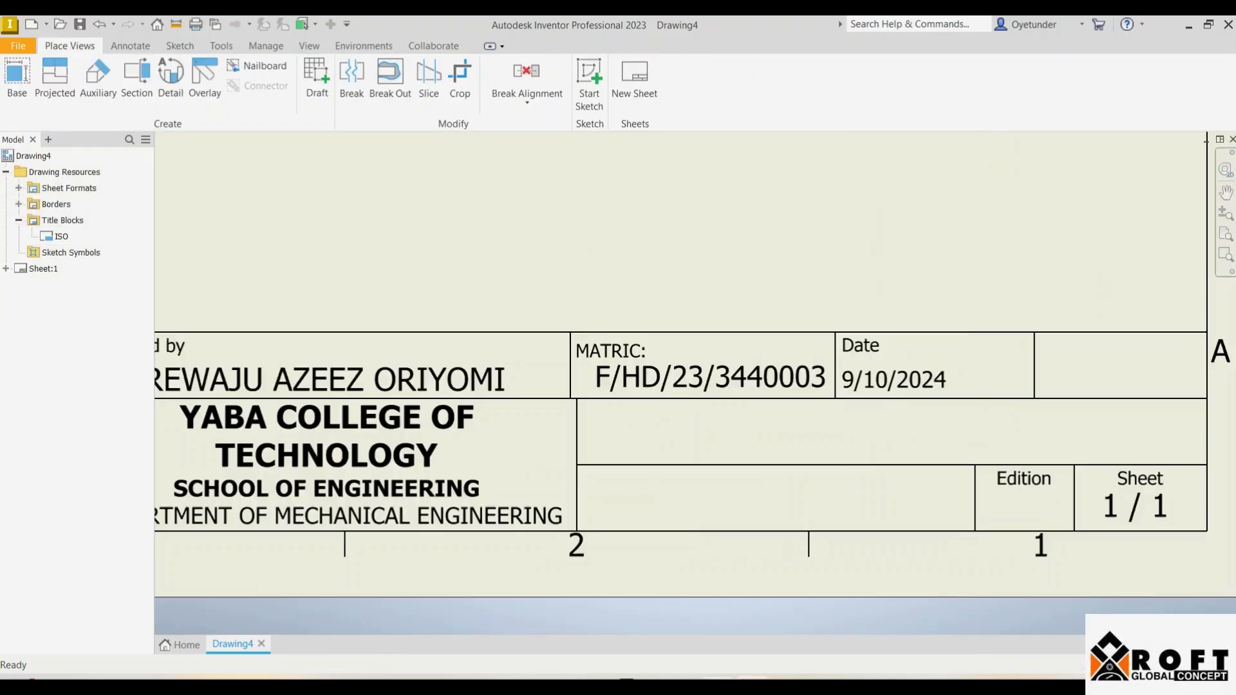
pyautogui.scroll(2, 726, 383)
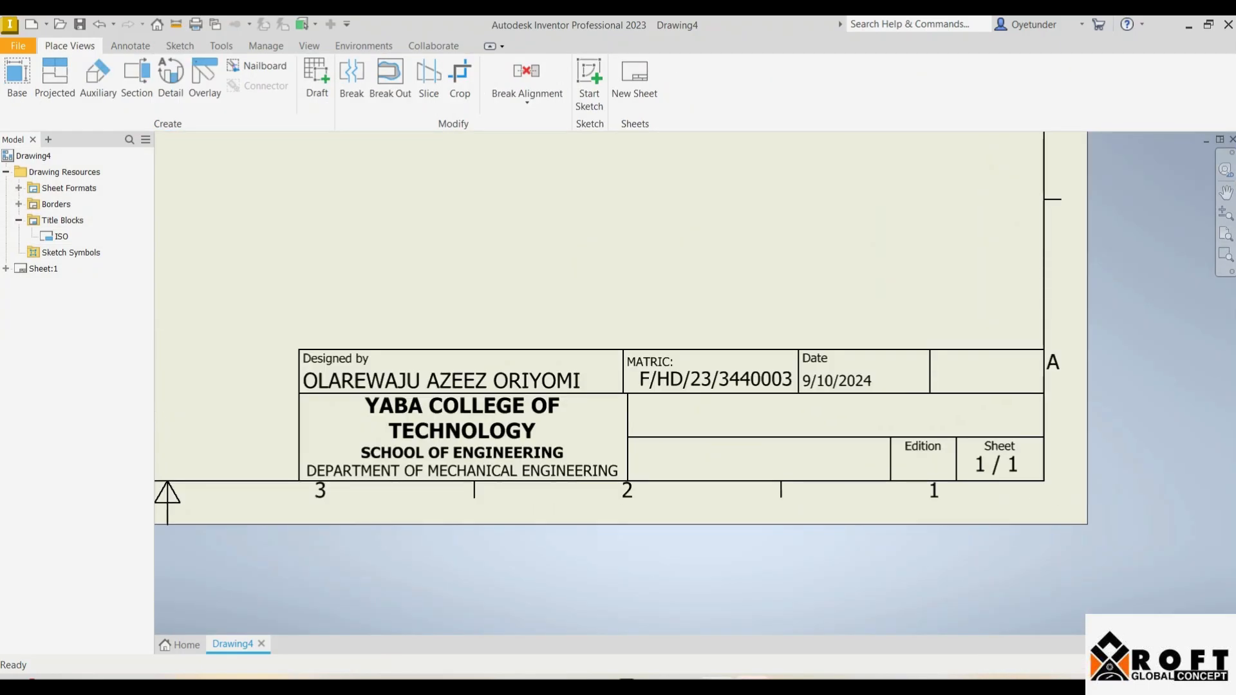
pyautogui.scroll(3, 722, 380)
pyautogui.scroll(-4, 723, 380)
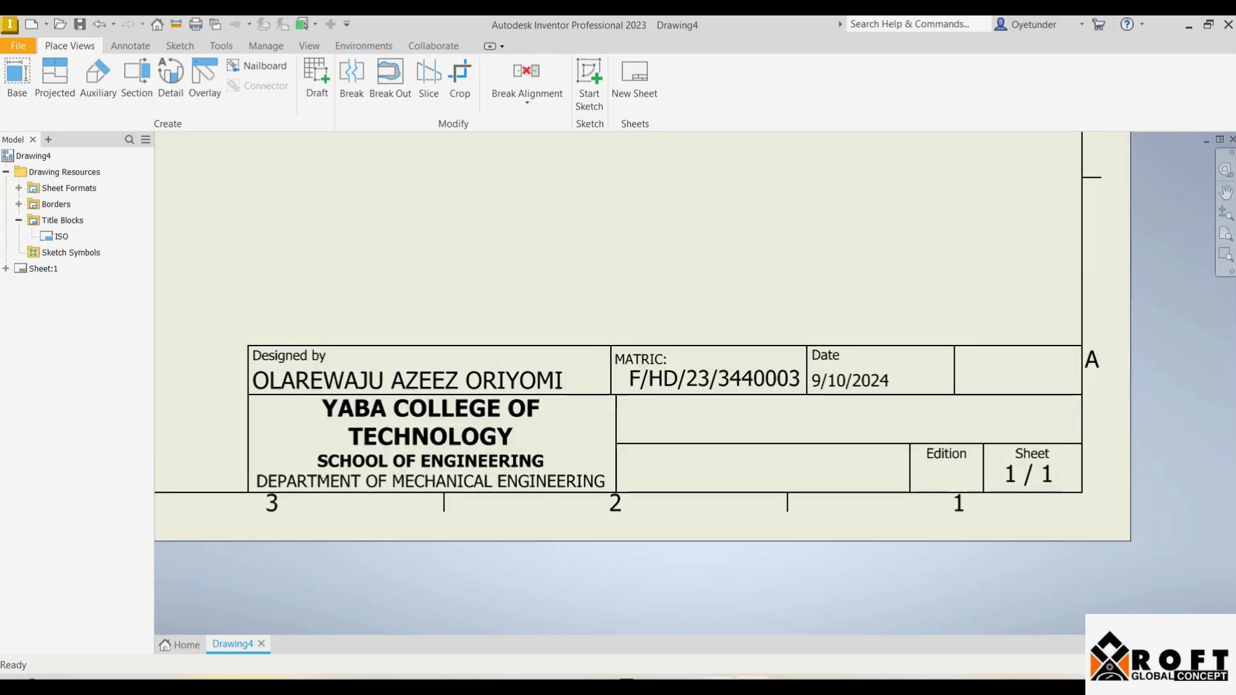
pyautogui.scroll(3, 854, 376)
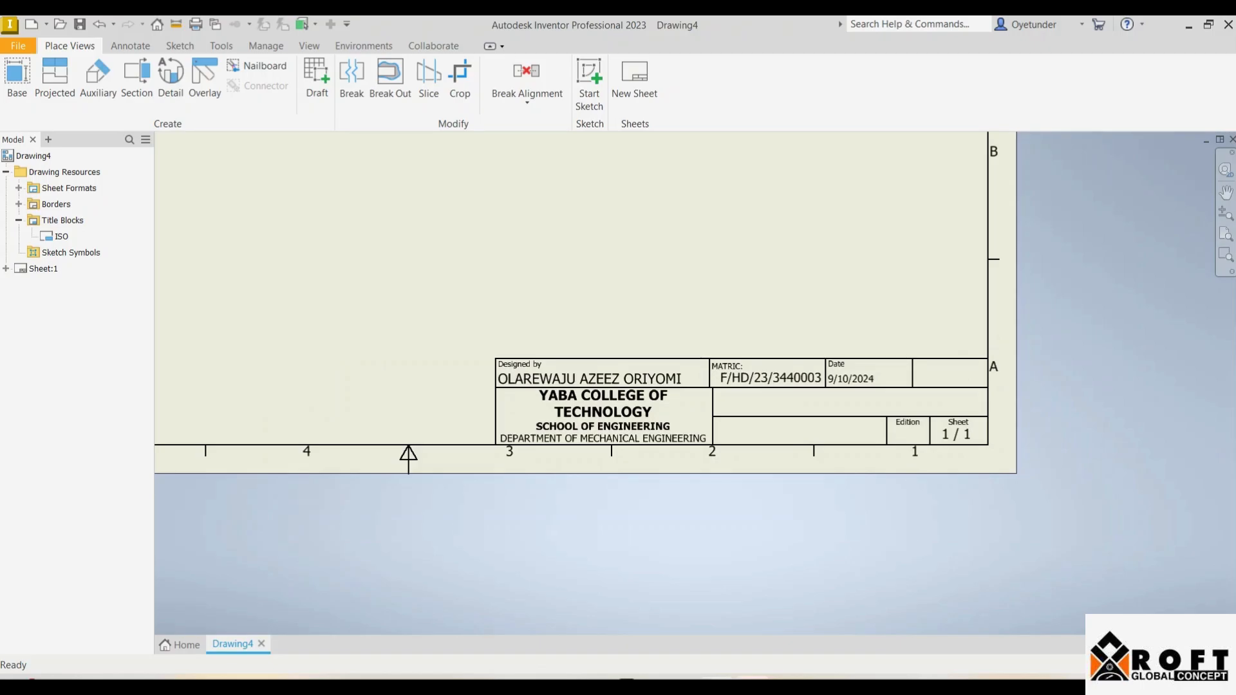
pyautogui.scroll(-3, 557, 363)
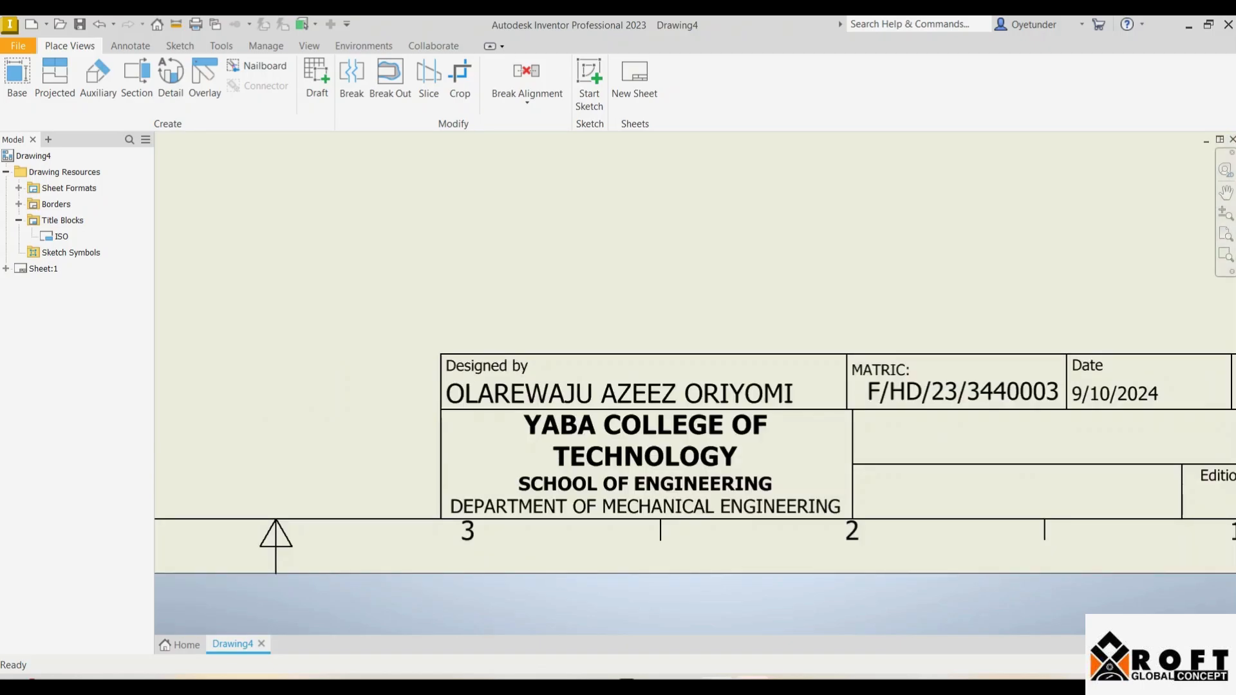
pyautogui.scroll(2, 572, 419)
pyautogui.scroll(-3, 567, 412)
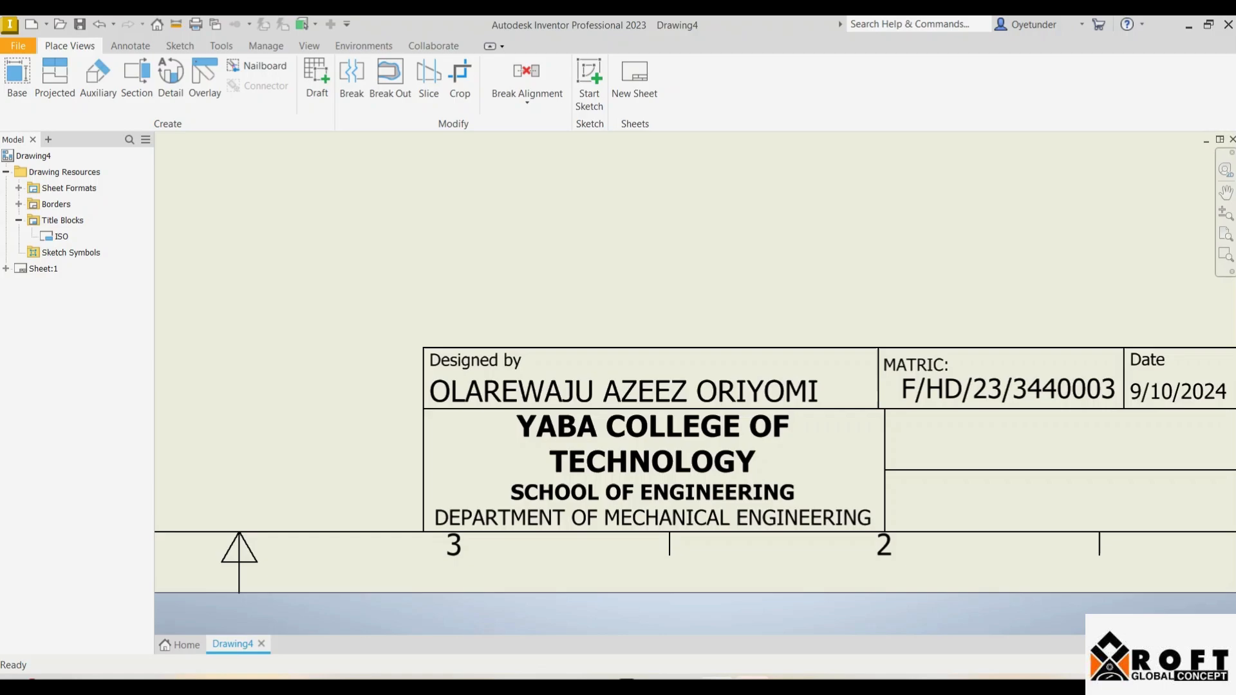
pyautogui.scroll(5, 609, 414)
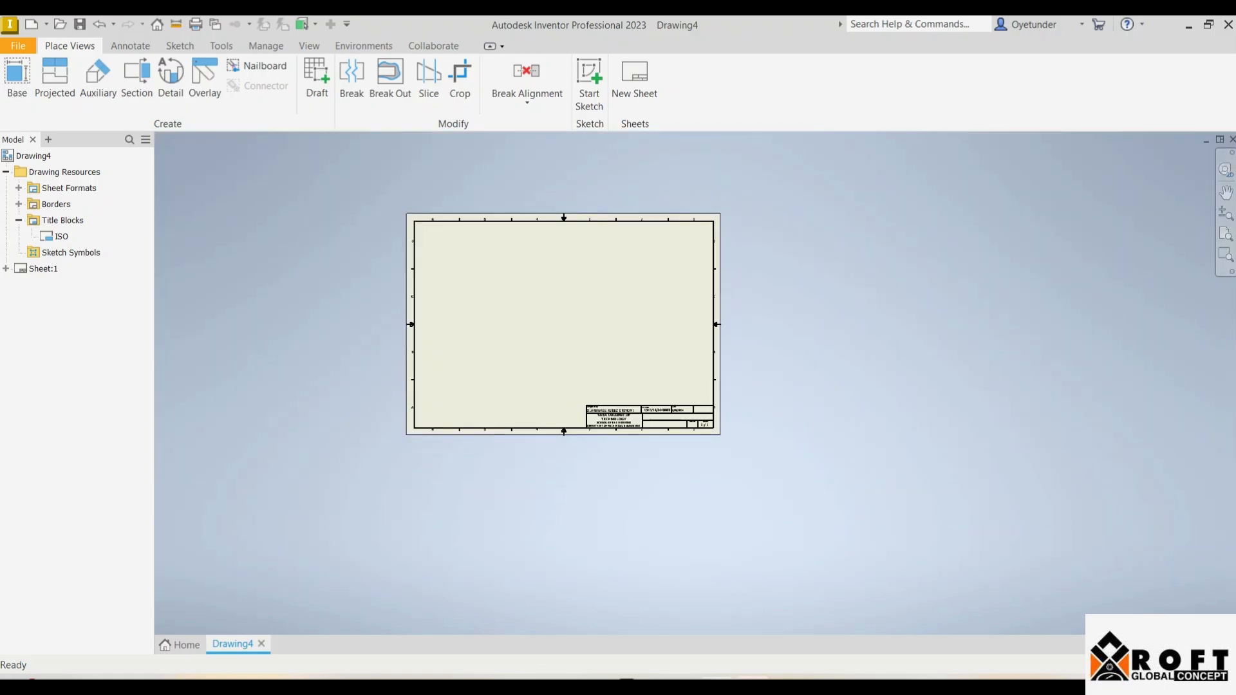
pyautogui.scroll(-5, 638, 359)
pyautogui.scroll(-2, 646, 602)
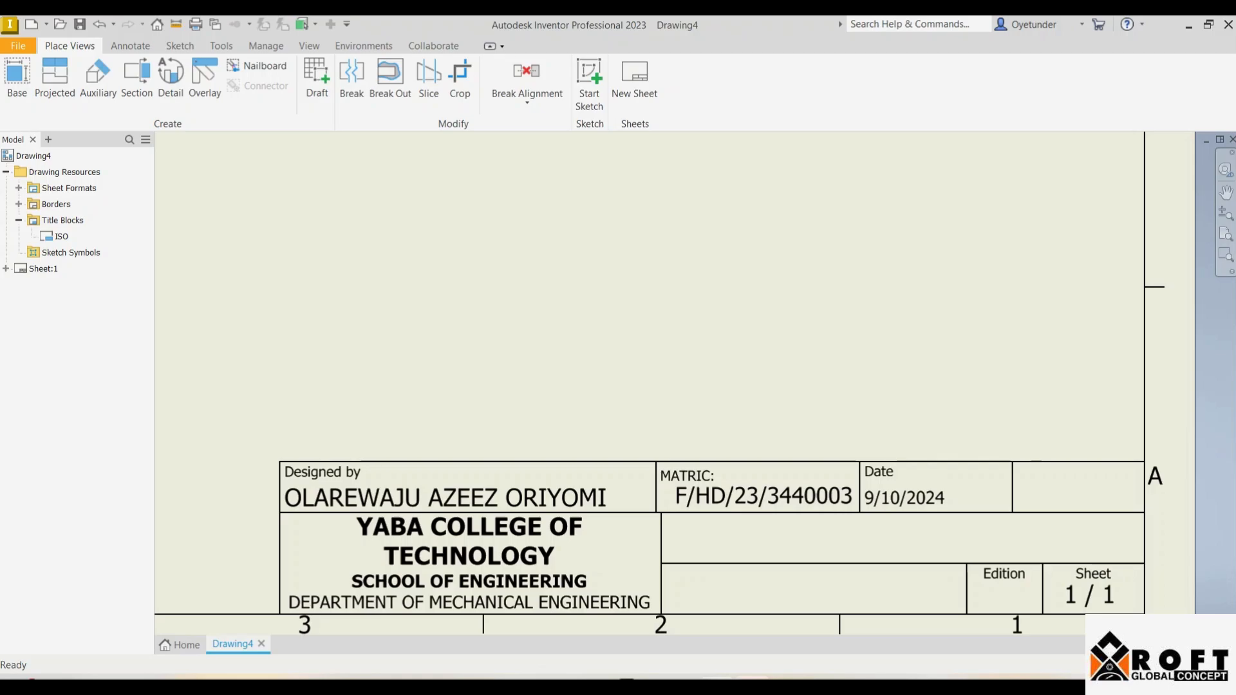
# Step: Add a text note reading 'CAD/CAM PRACTICE EXERCISES' in the title block's empty middle row
pyautogui.click(130, 46)
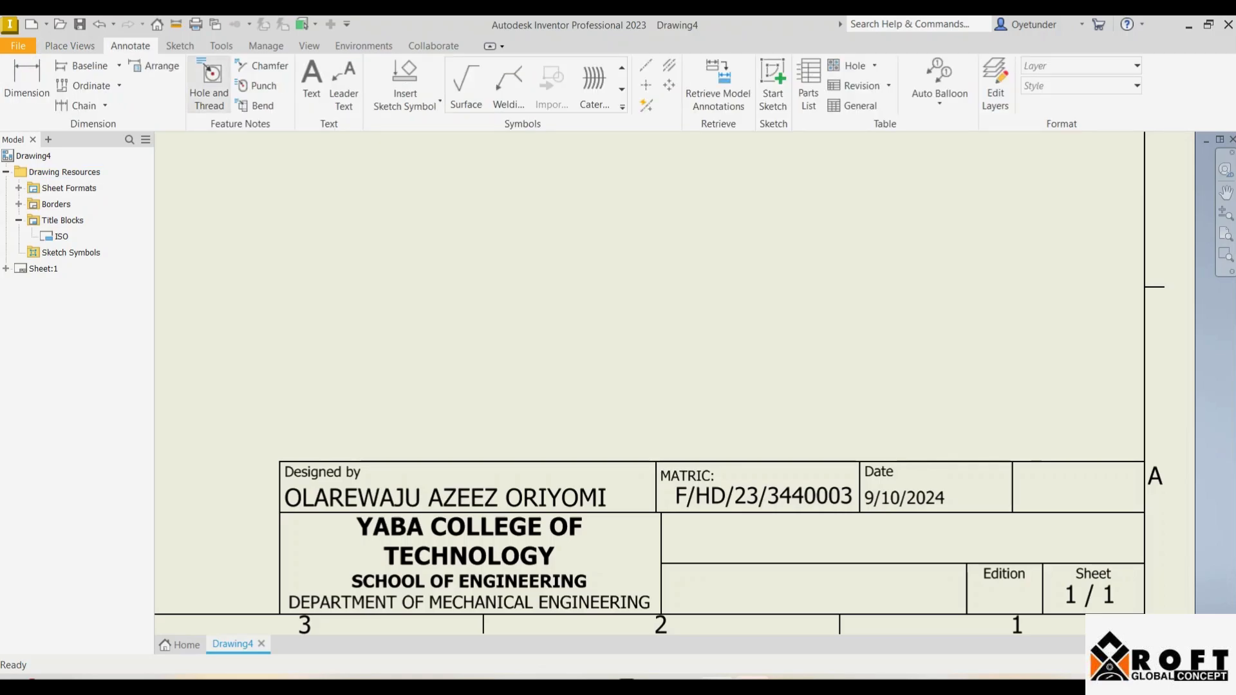
pyautogui.click(312, 83)
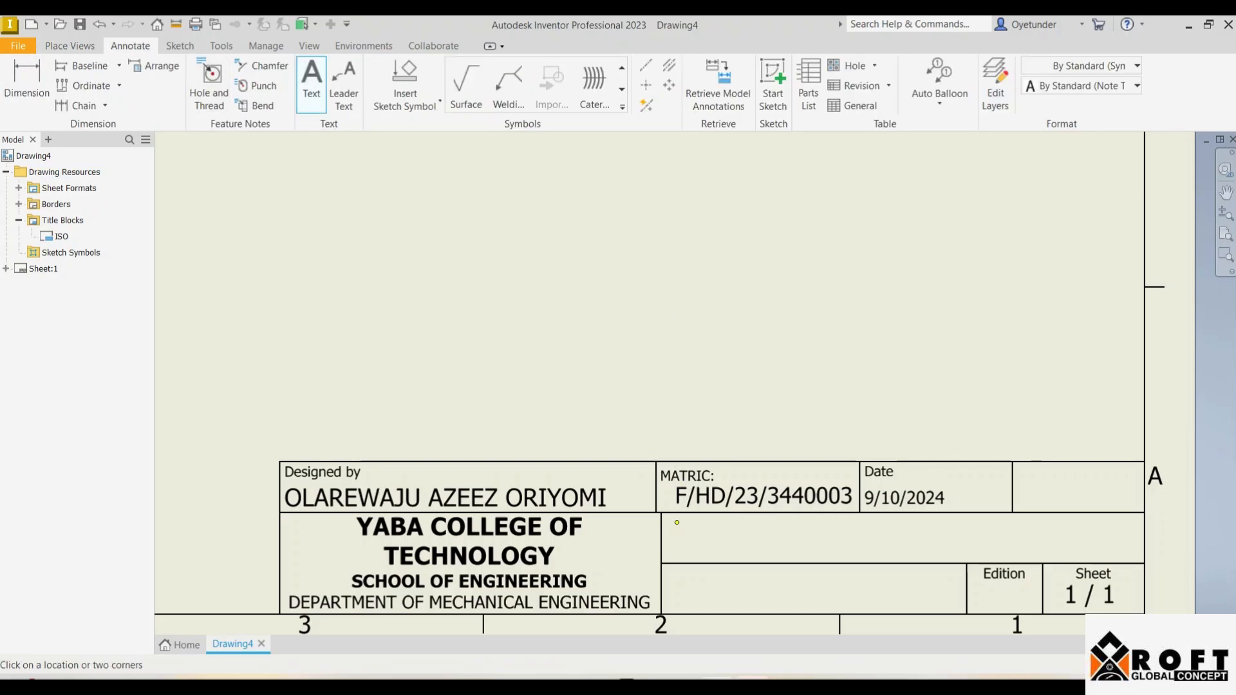
pyautogui.moveTo(674, 520); pyautogui.dragTo(1141, 559)
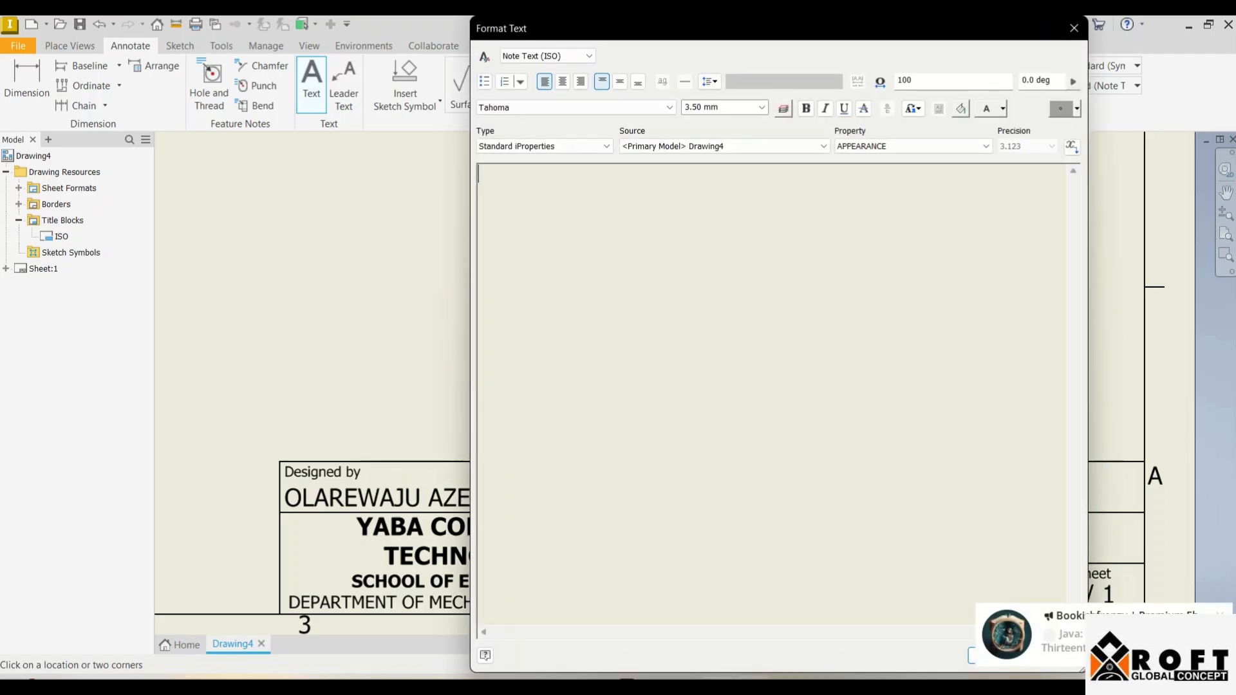
pyautogui.write('CAM')
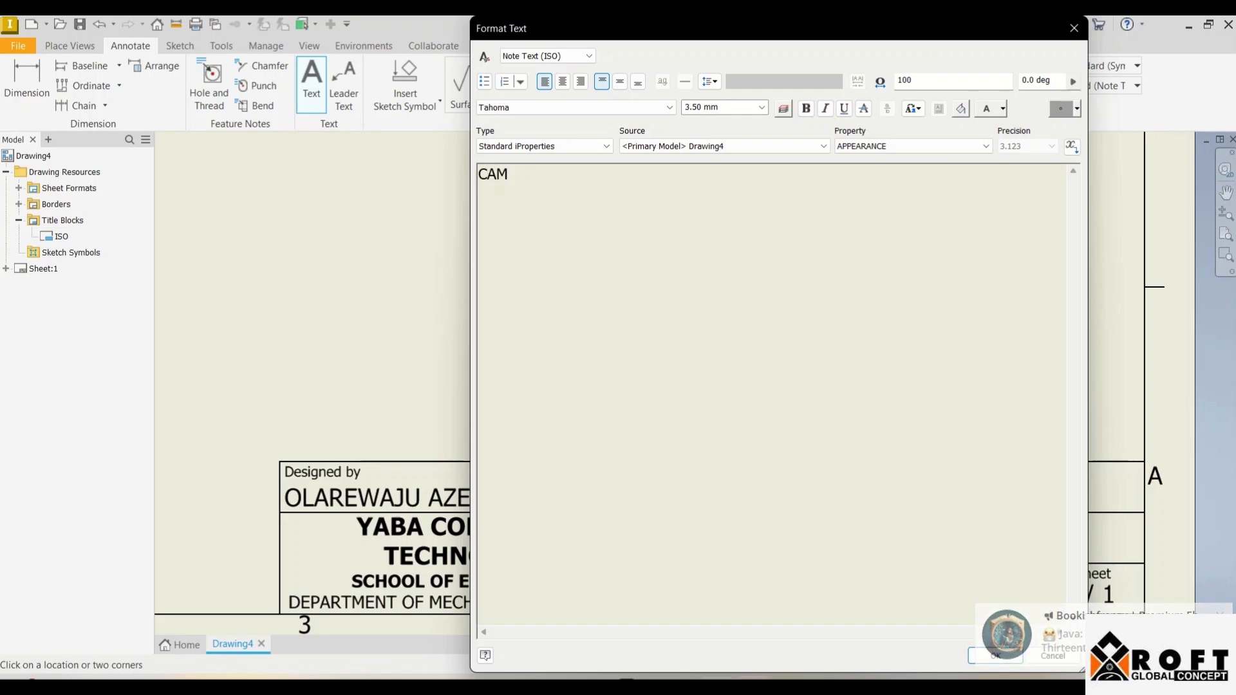
pyautogui.write('/CAM')
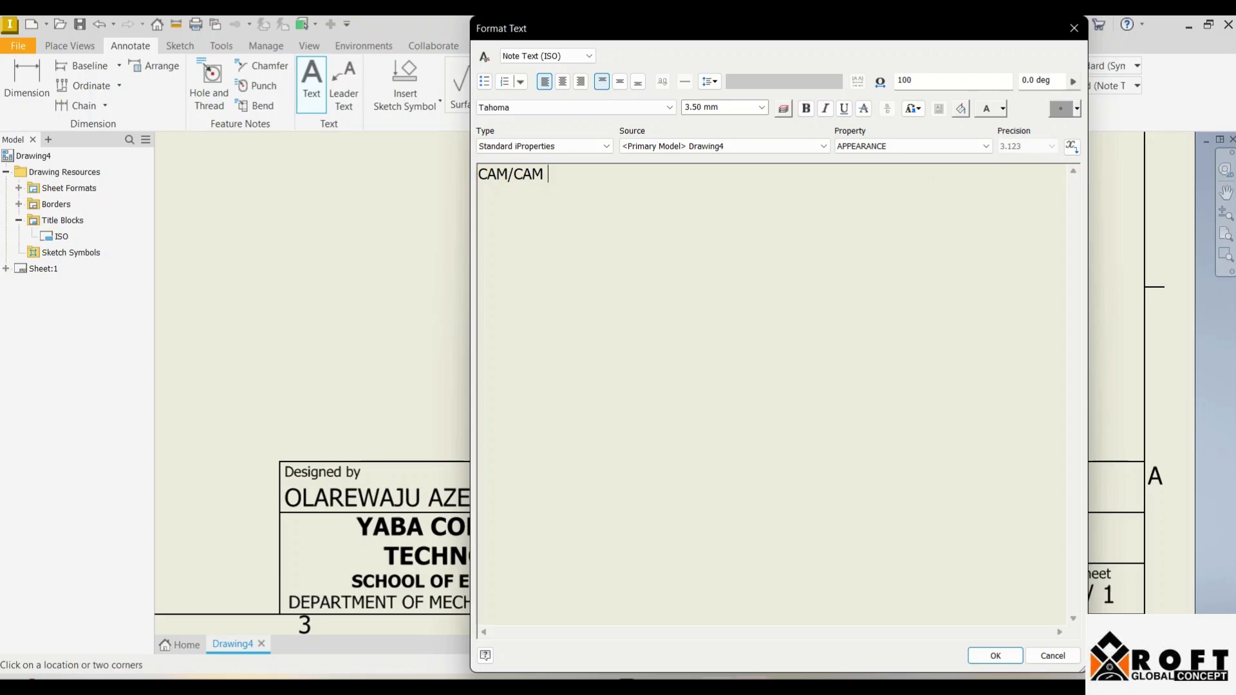
pyautogui.press('BackSpace')
pyautogui.press('BackSpace')
pyautogui.press('BackSpace')
pyautogui.press('BackSpace')
pyautogui.press('BackSpace')
pyautogui.press('BackSpace')
pyautogui.write('D/CAM PRACTICES')
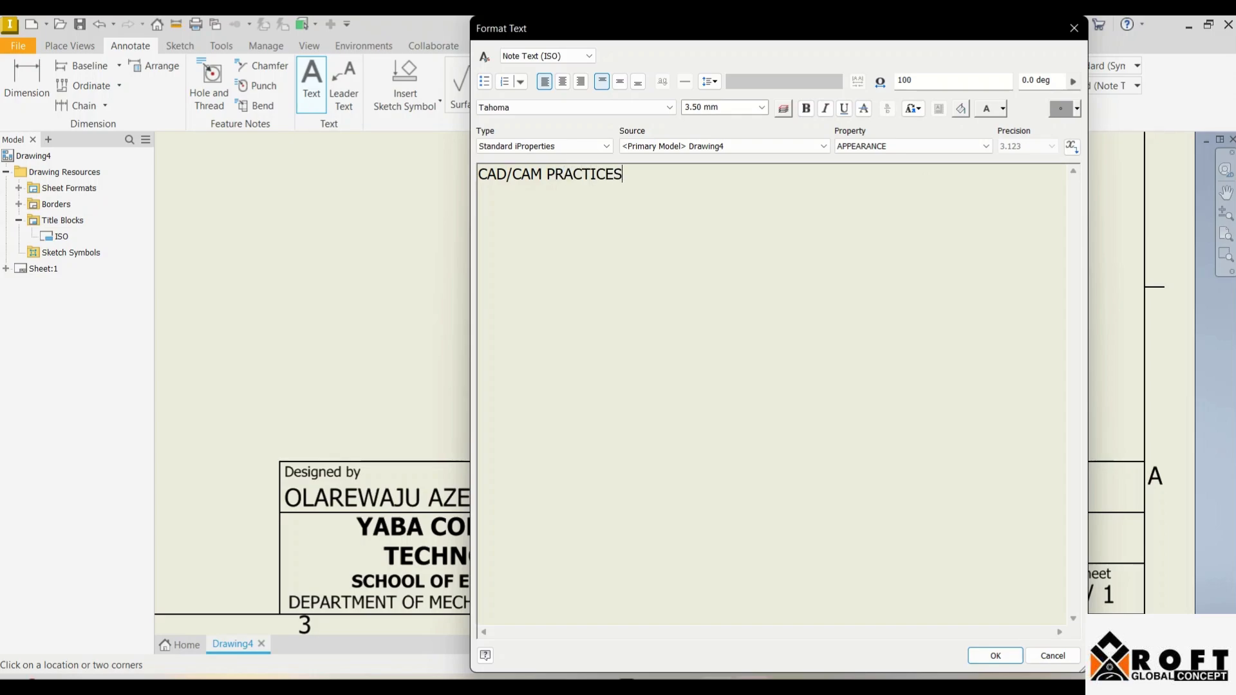
pyautogui.press('BackSpace')
pyautogui.write('PRACTICE EXER')
pyautogui.write('CISES')
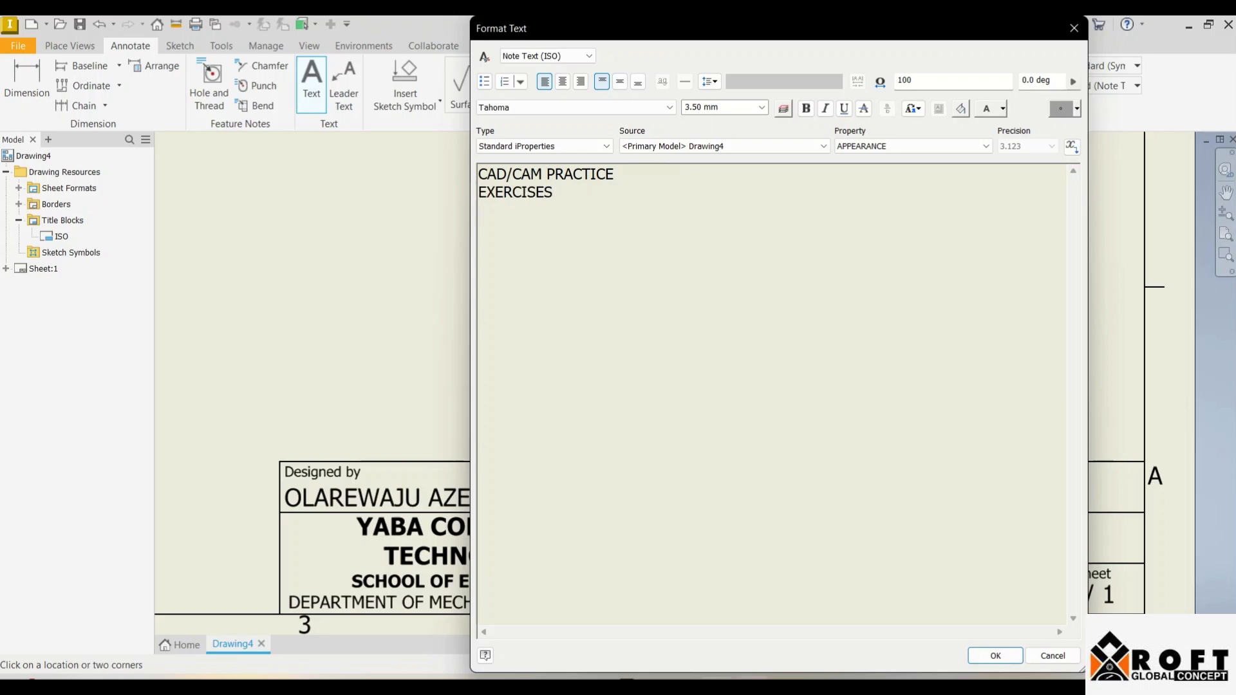
pyautogui.click(995, 655)
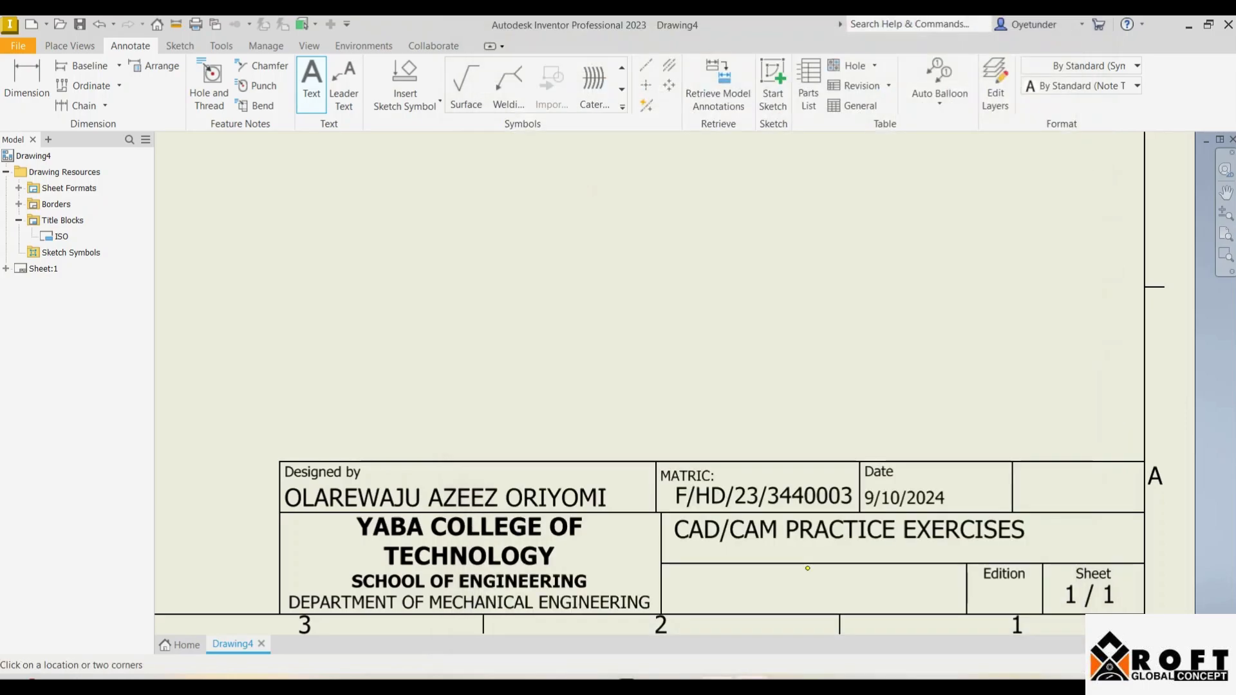
# Step: Narrow the note's text box and centre it within the row
pyautogui.moveTo(848, 530); pyautogui.dragTo(865, 535)
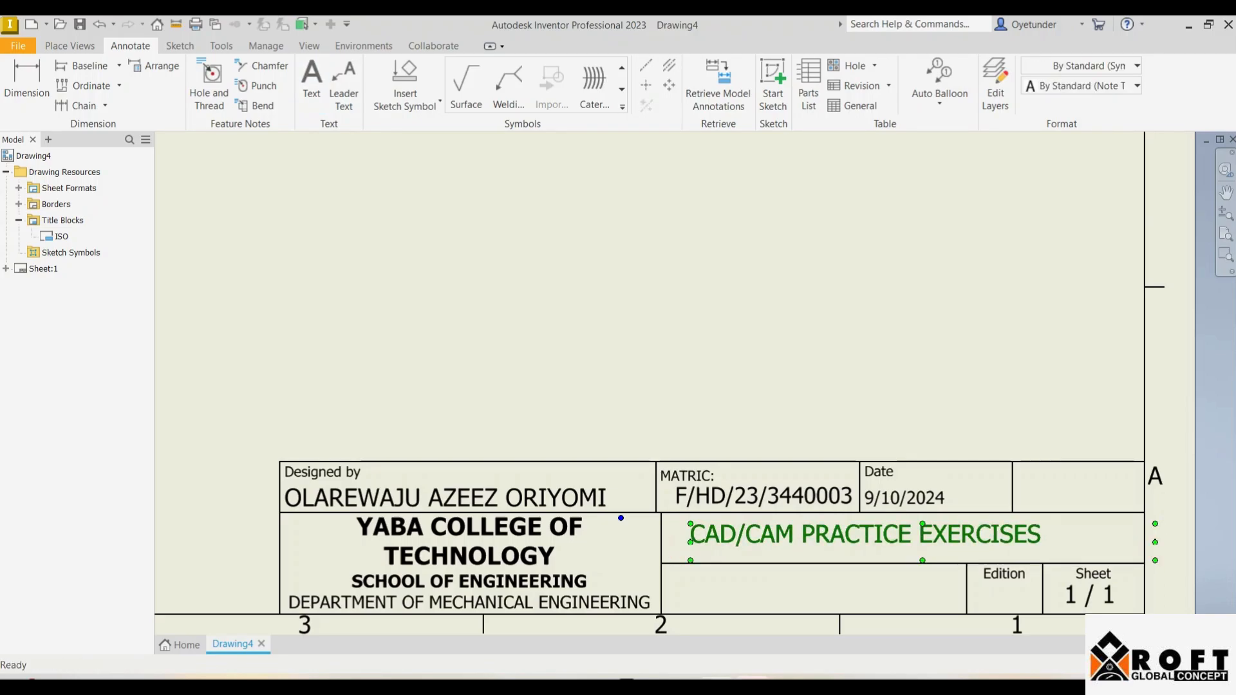
pyautogui.moveTo(1156, 542); pyautogui.dragTo(1058, 542)
pyautogui.moveTo(635, 518); pyautogui.dragTo(688, 524)
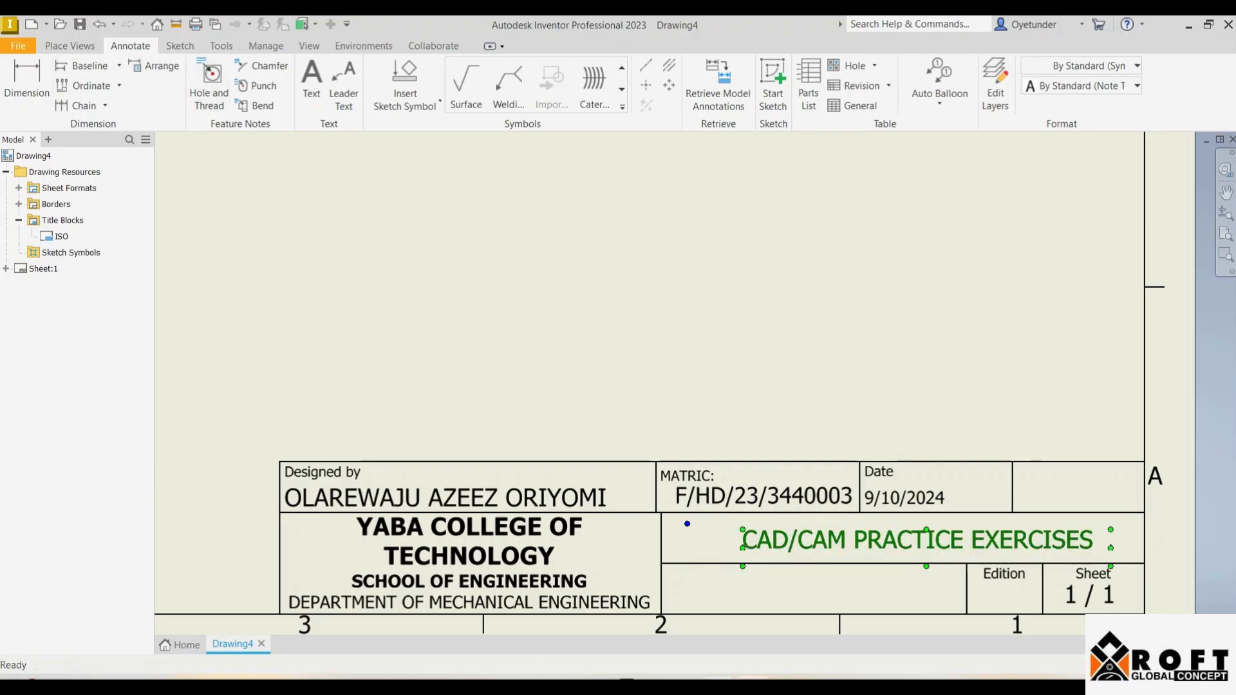
pyautogui.moveTo(687, 523); pyautogui.dragTo(698, 521)
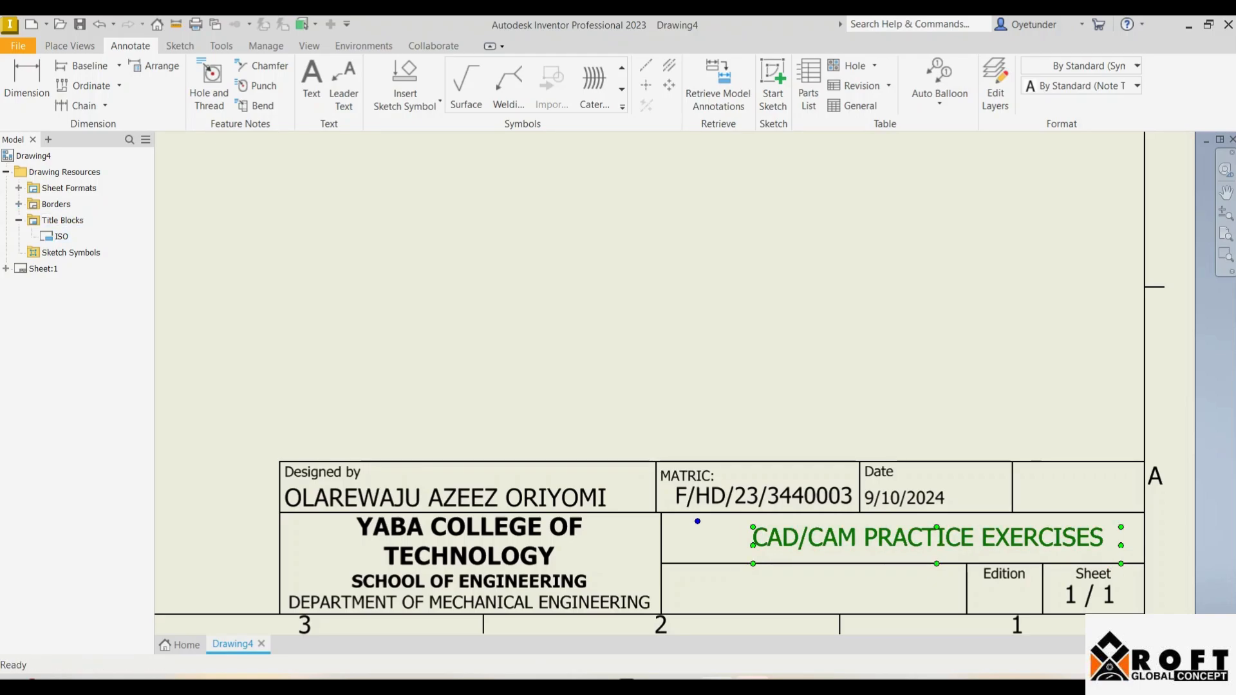
# Step: Edit the ISO title block and add a 'TITLE:' label in the title cell
pyautogui.rightClick(62, 237)
pyautogui.click(65, 286)
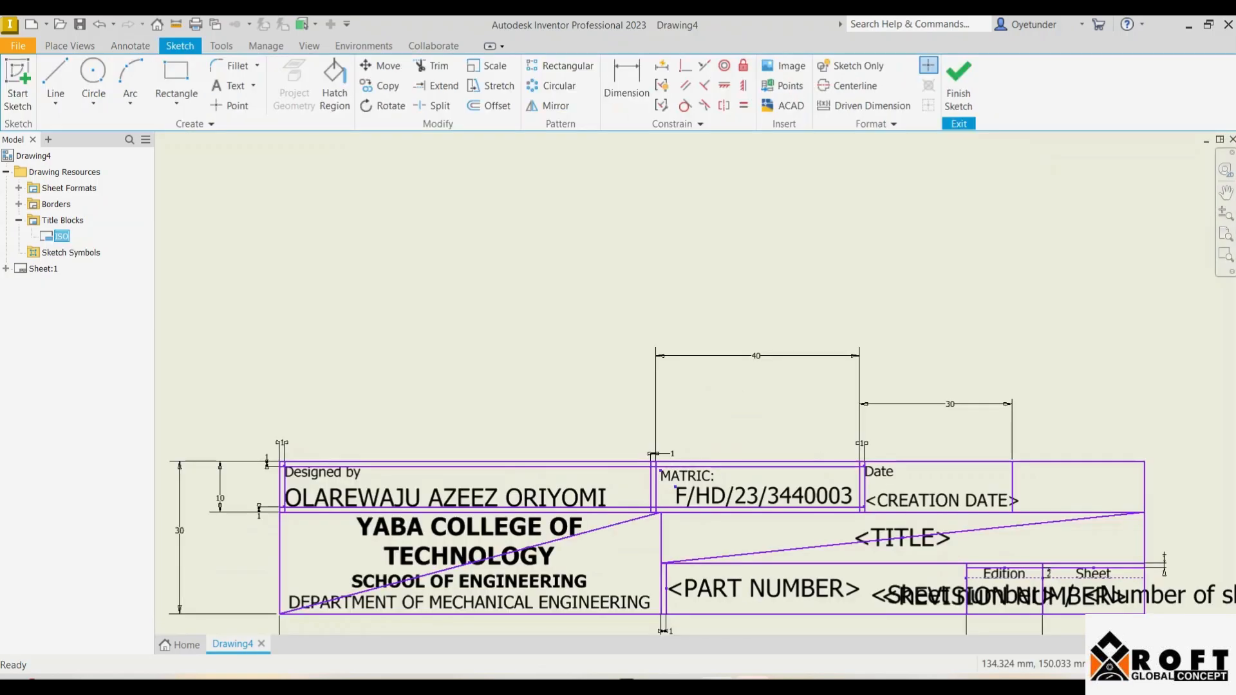
pyautogui.scroll(-3, 743, 558)
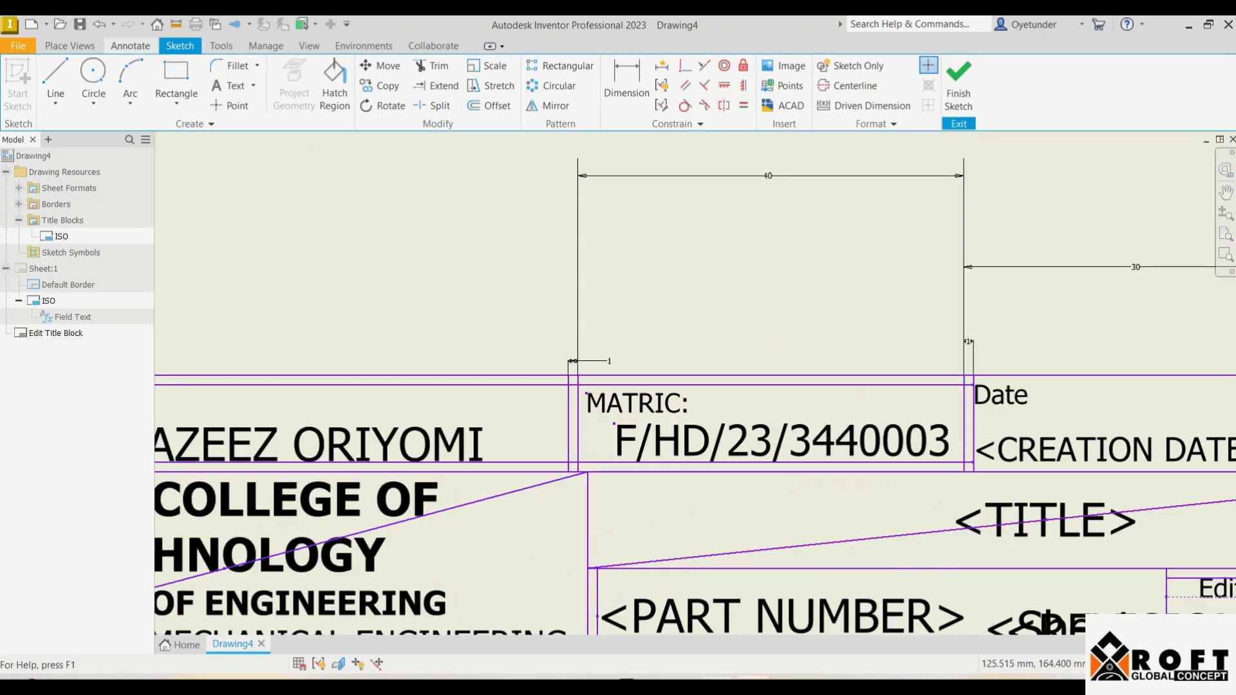
pyautogui.click(228, 86)
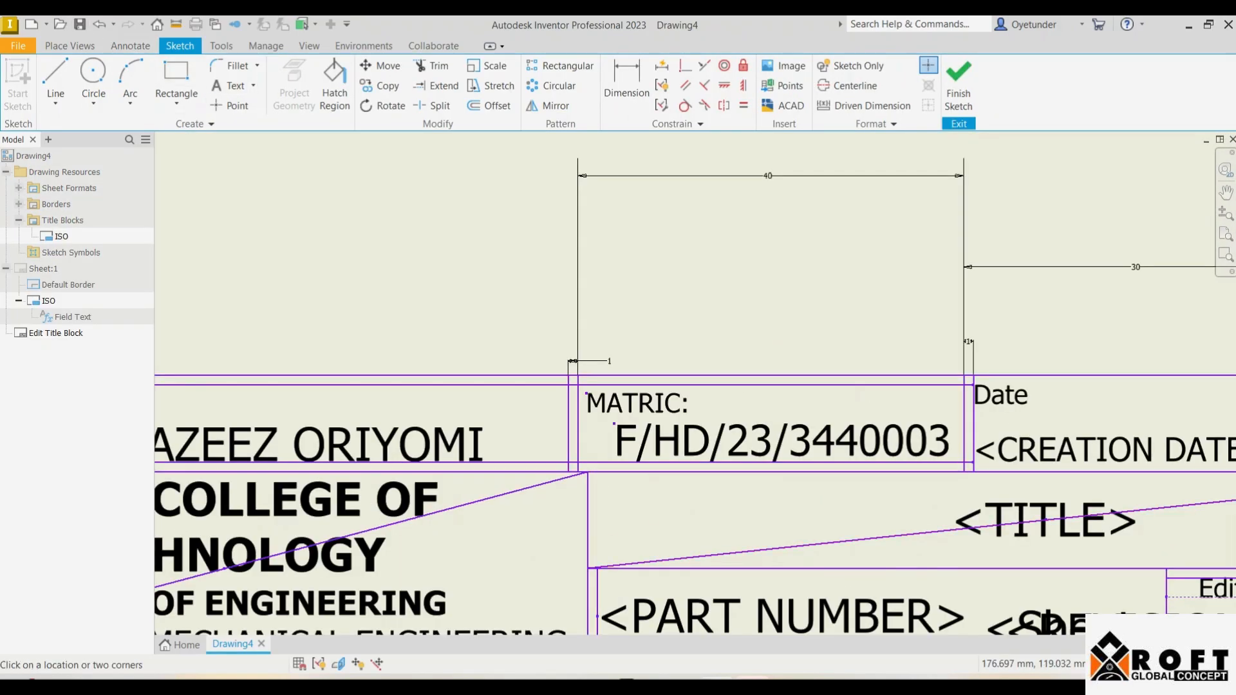
pyautogui.moveTo(597, 477); pyautogui.dragTo(766, 512)
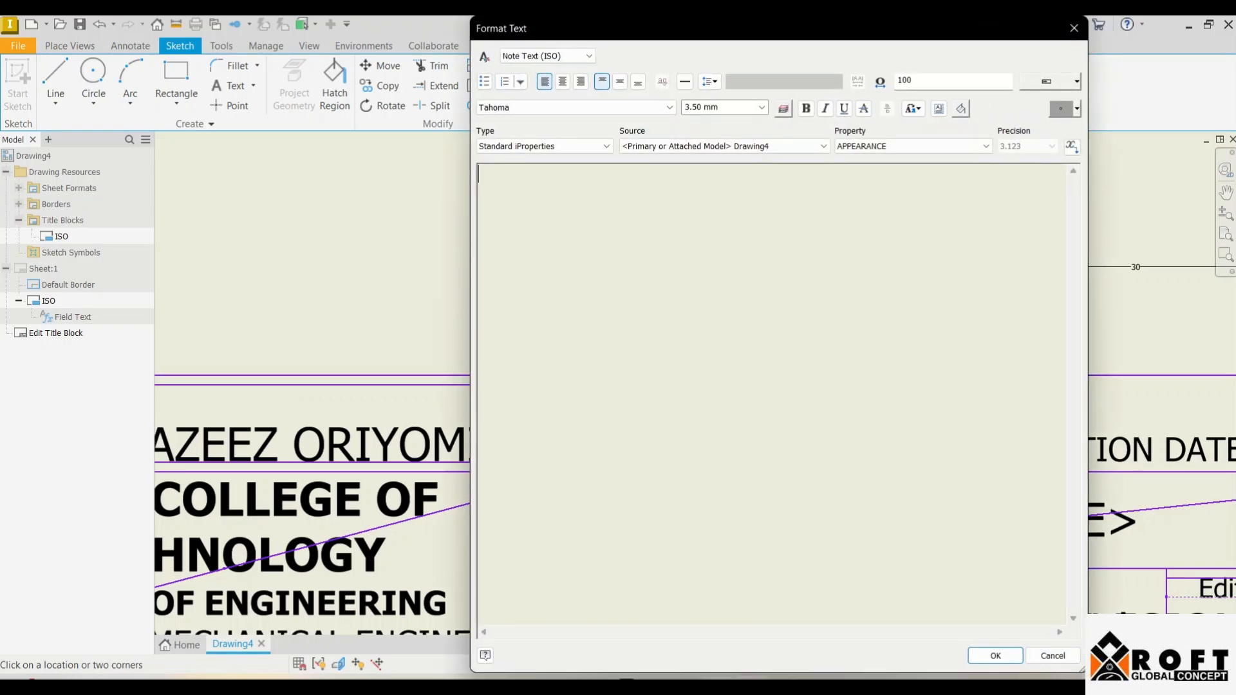
pyautogui.write('TITLE')
pyautogui.press('Return')
pyautogui.write(':')
pyautogui.click(995, 655)
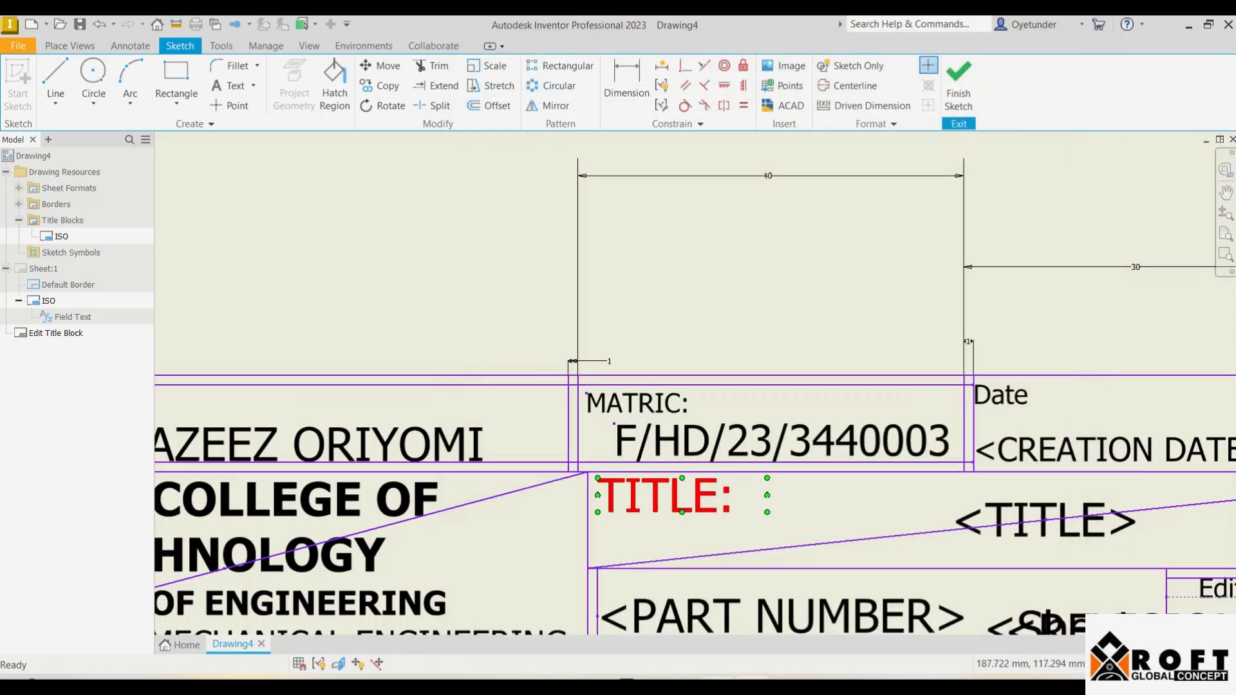
# Step: Finish the sketch, save the title block edits, and nudge the project title beside TITLE:
pyautogui.click(959, 90)
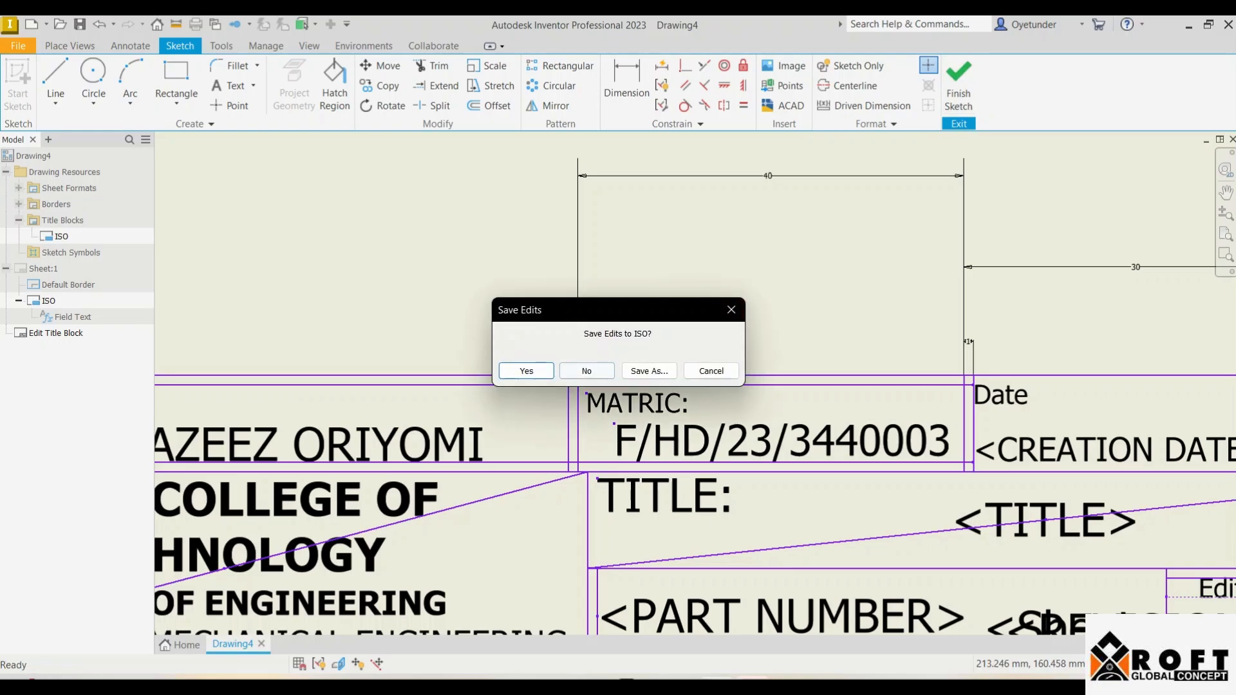
pyautogui.click(524, 369)
pyautogui.scroll(4, 775, 496)
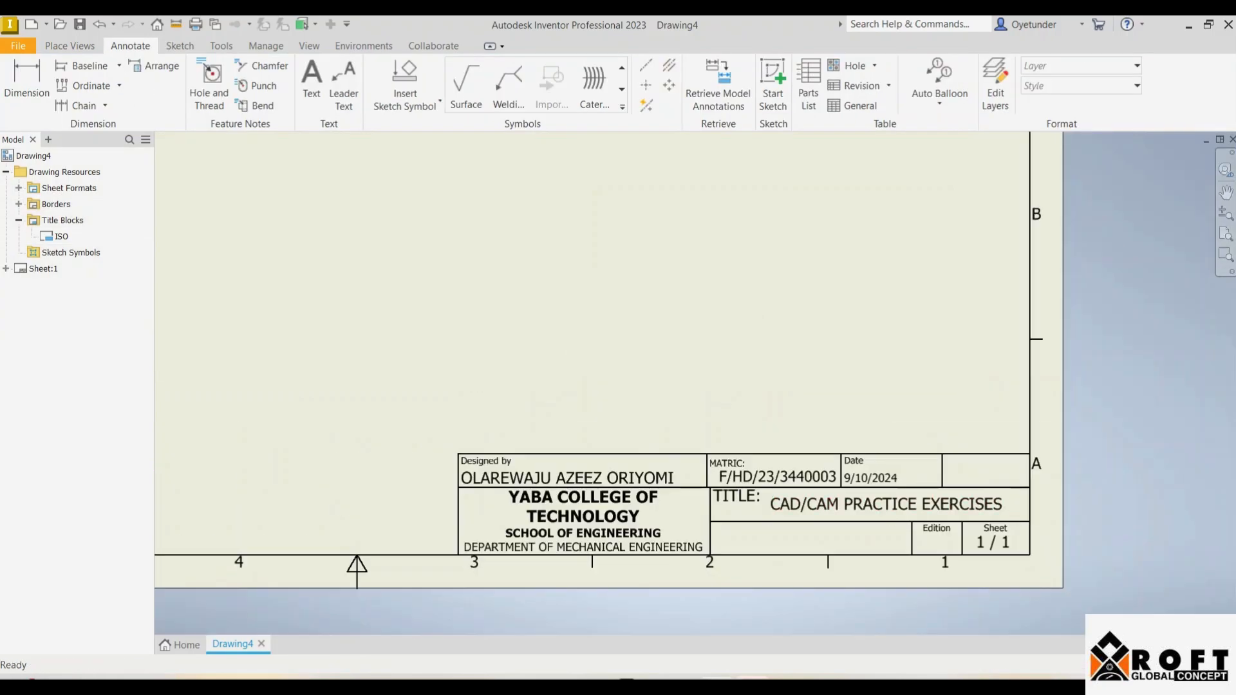
pyautogui.moveTo(891, 504)
pyautogui.mouseDown()
pyautogui.moveTo(894, 521)
pyautogui.moveTo(894, 509)
pyautogui.mouseUp()
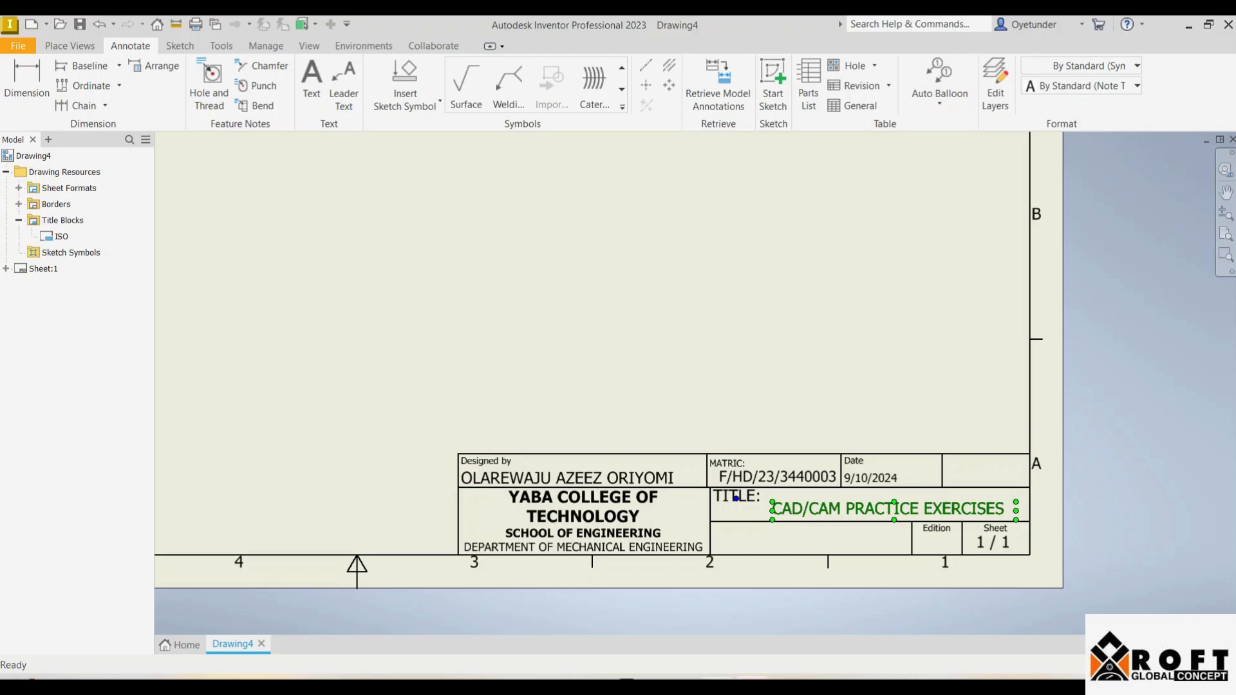
pyautogui.scroll(3, 738, 311)
pyautogui.scroll(-3, 738, 311)
pyautogui.scroll(2, 738, 311)
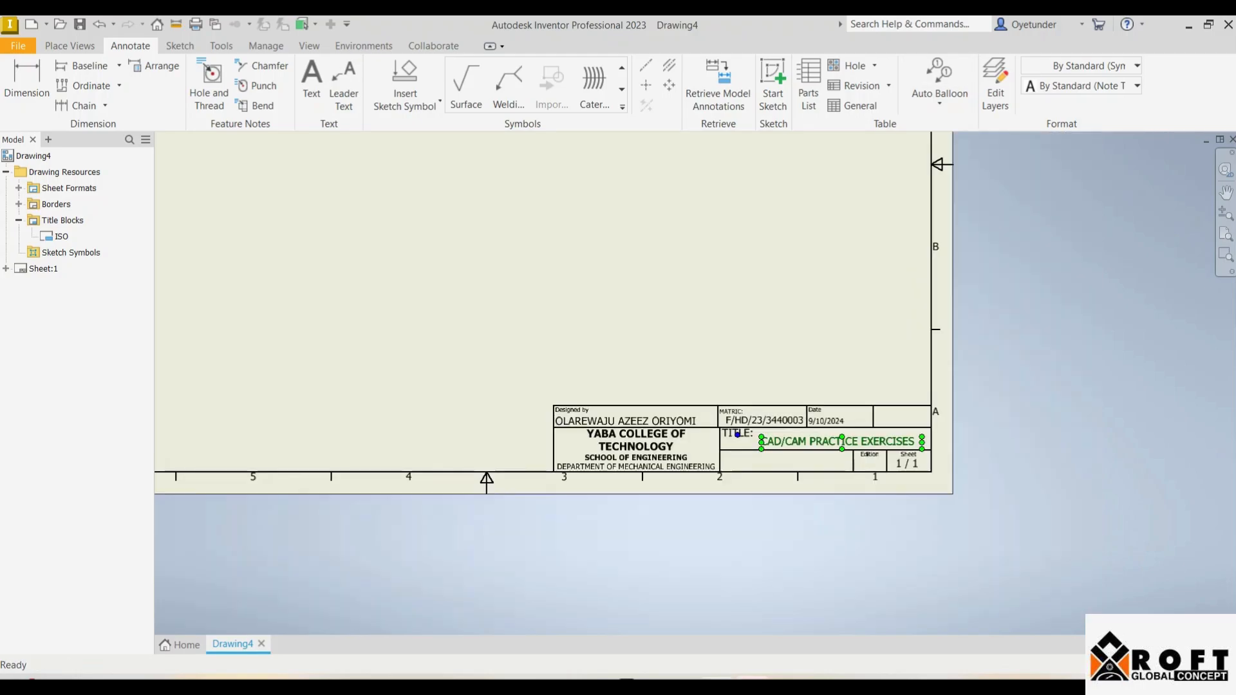
pyautogui.press('Escape')
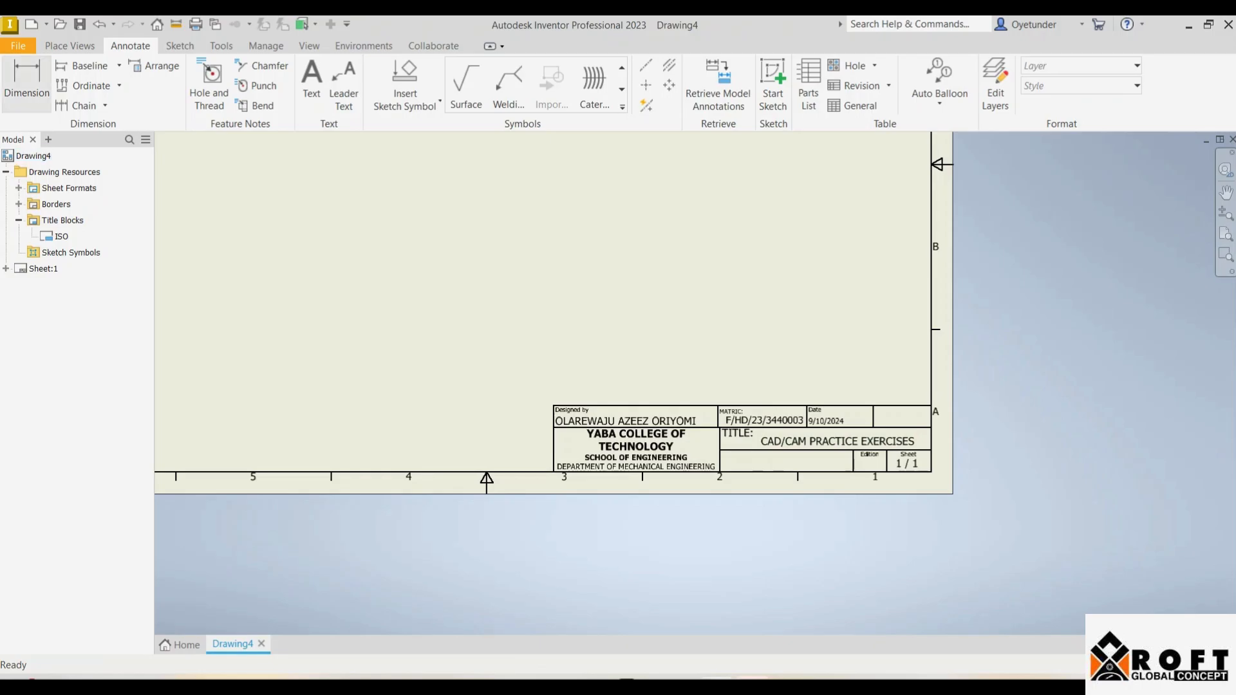
# Step: Save a copy of Drawing4 as a template named 'CAD_CAM DRAWING TEMPLATE' in the Metric folder
pyautogui.click(18, 46)
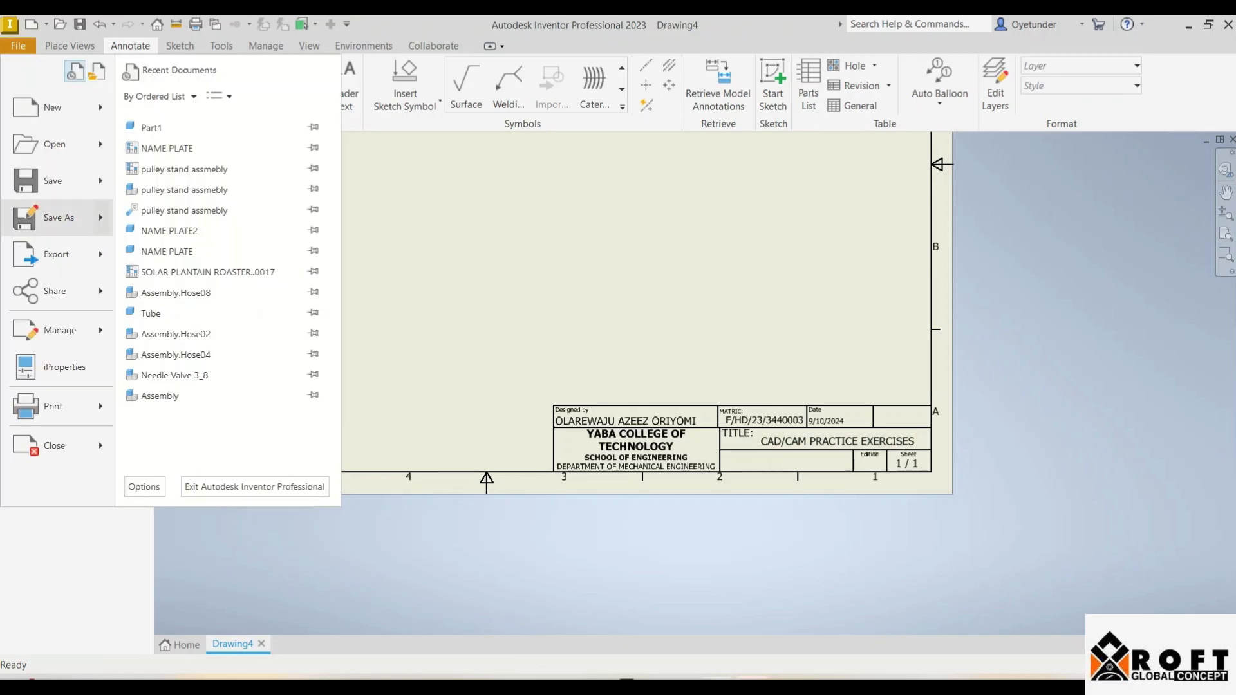
pyautogui.moveTo(59, 217)
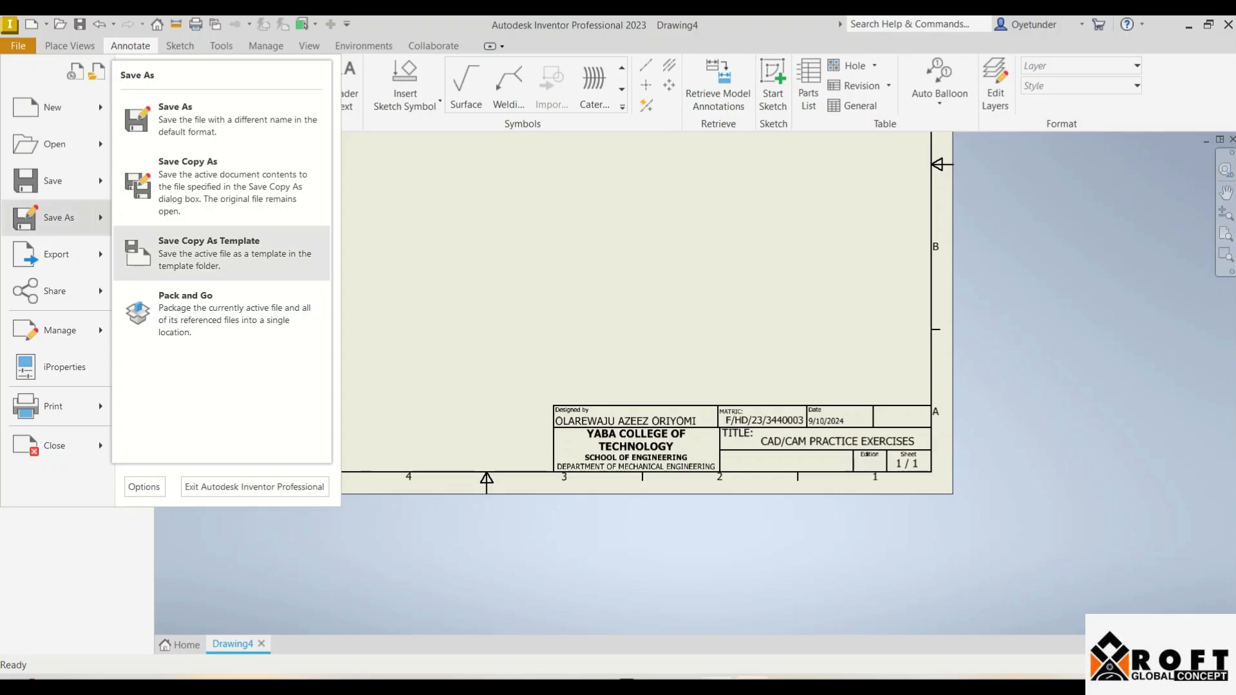
pyautogui.click(206, 252)
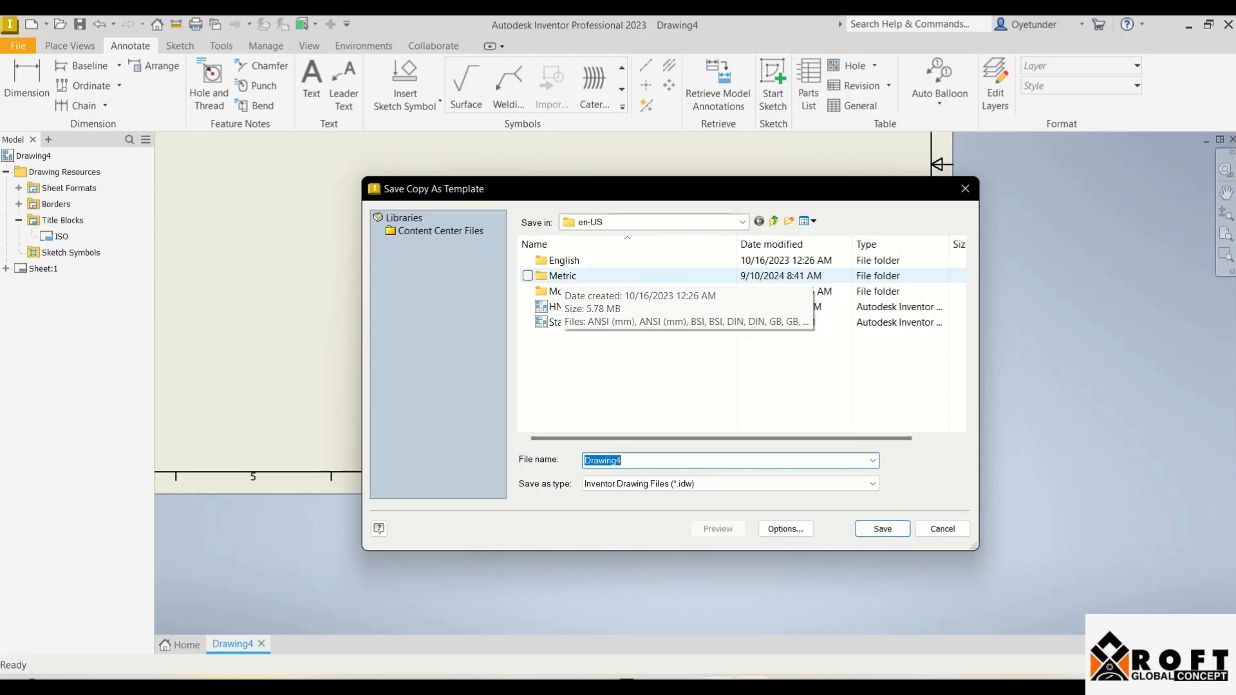
pyautogui.doubleClick(562, 275)
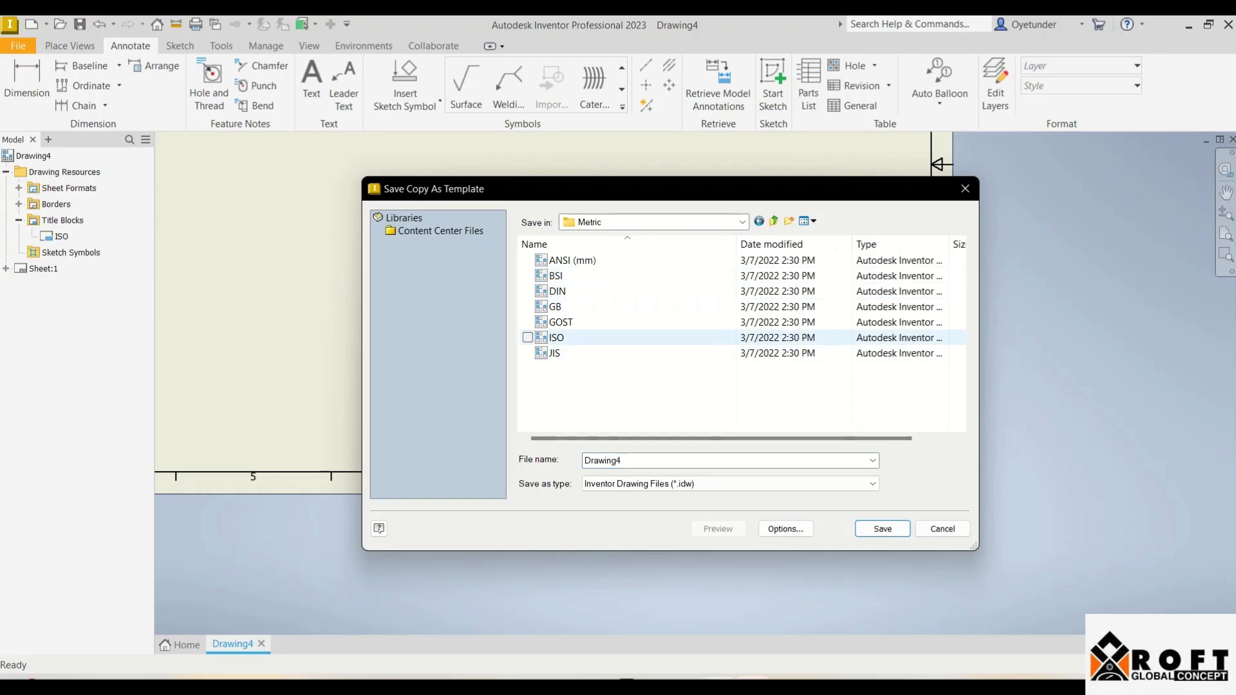
pyautogui.click(603, 460)
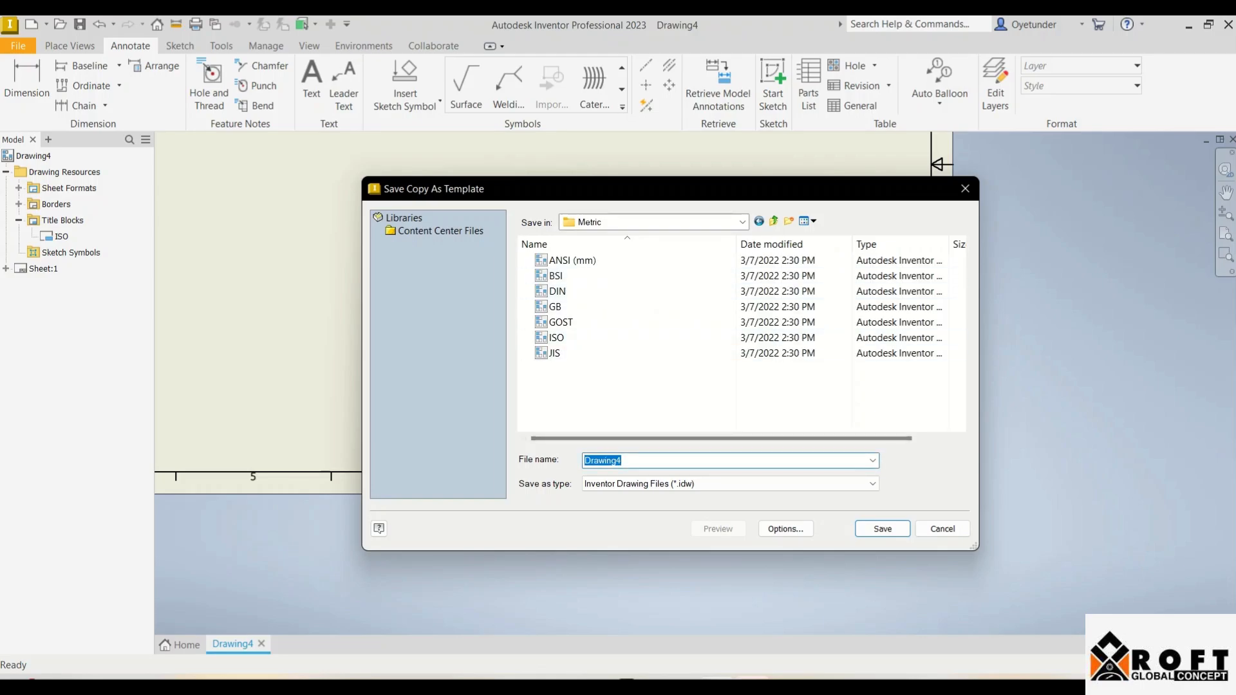
pyautogui.press('BackSpace')
pyautogui.write('CAD_CA')
pyautogui.press('BackSpace')
pyautogui.write('AM DRAWING ')
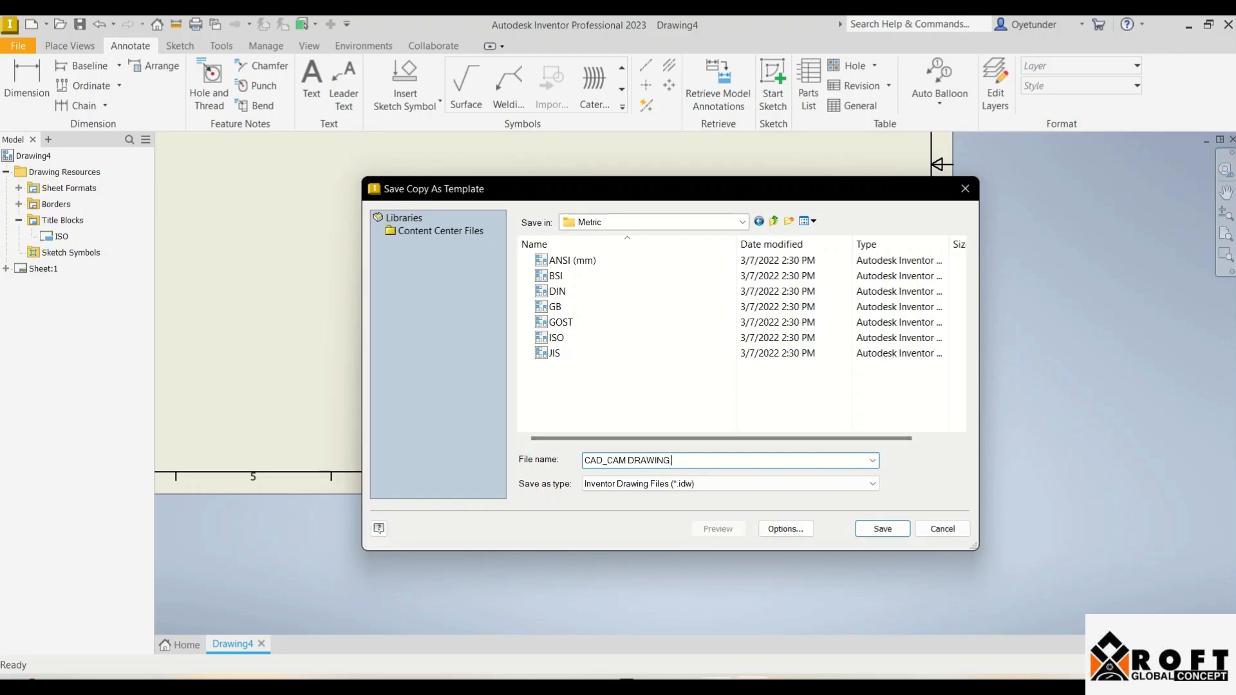
pyautogui.write('TEMPLATE')
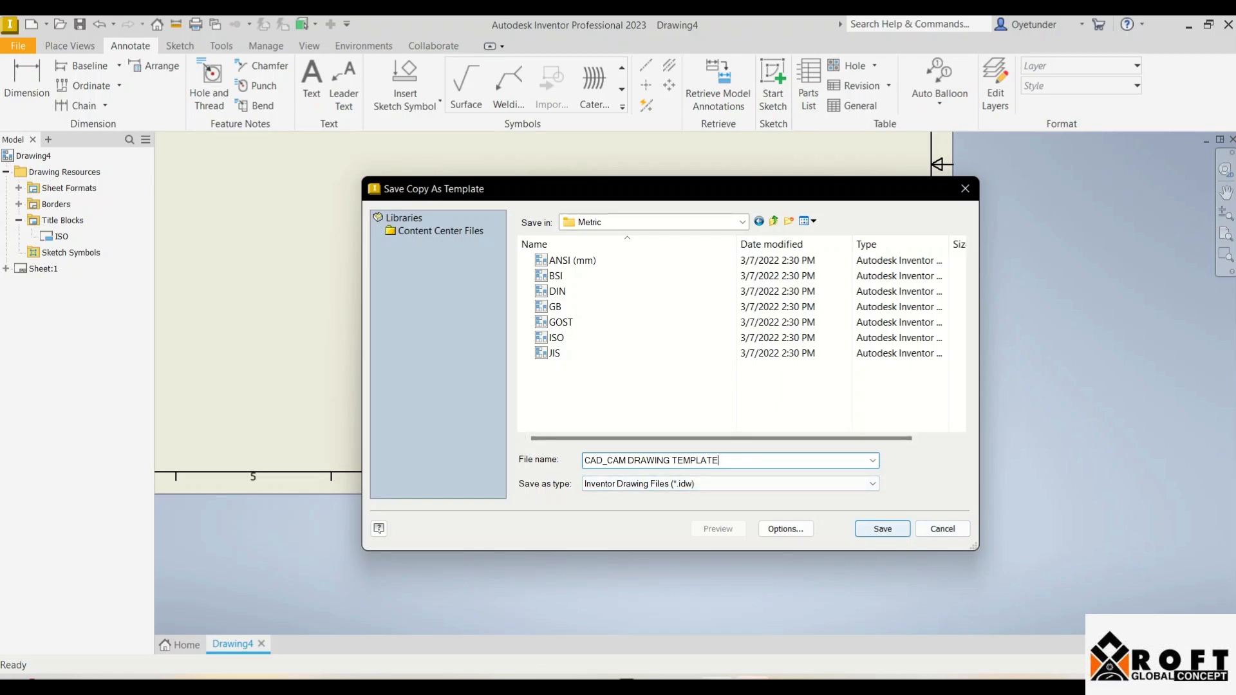
pyautogui.press('Return')
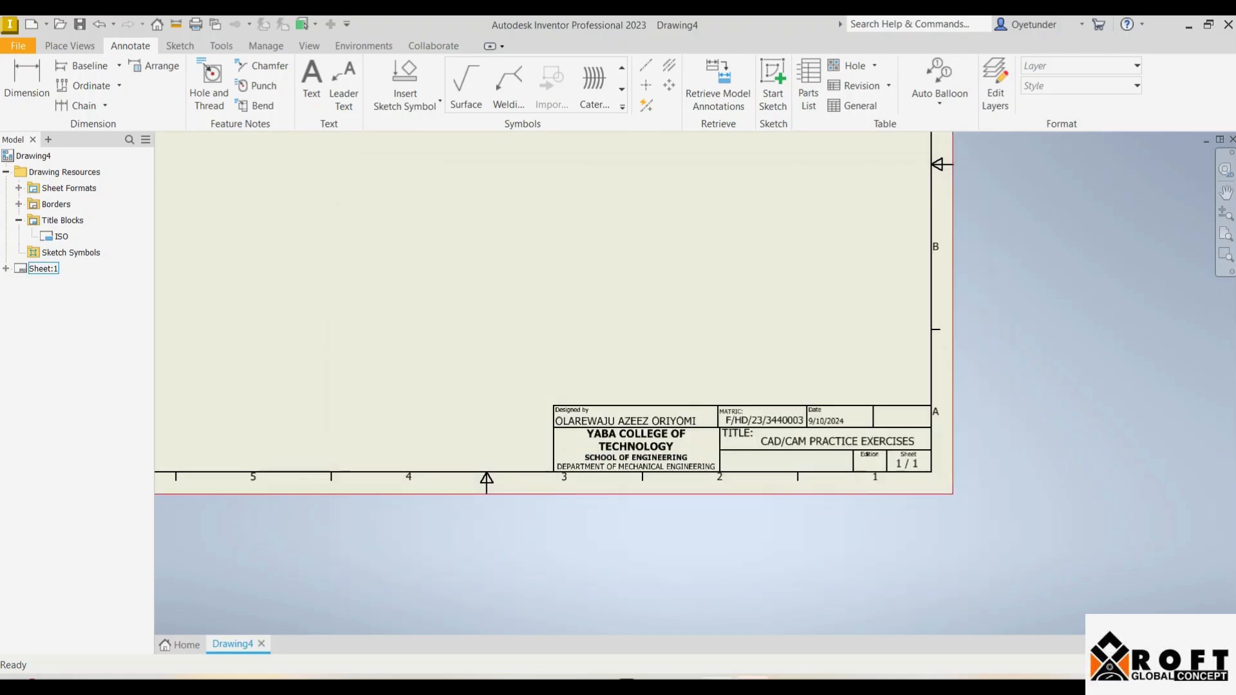
# Step: Add Sheet:2 and Sheet:3 to the drawing with New Sheet
pyautogui.click(69, 46)
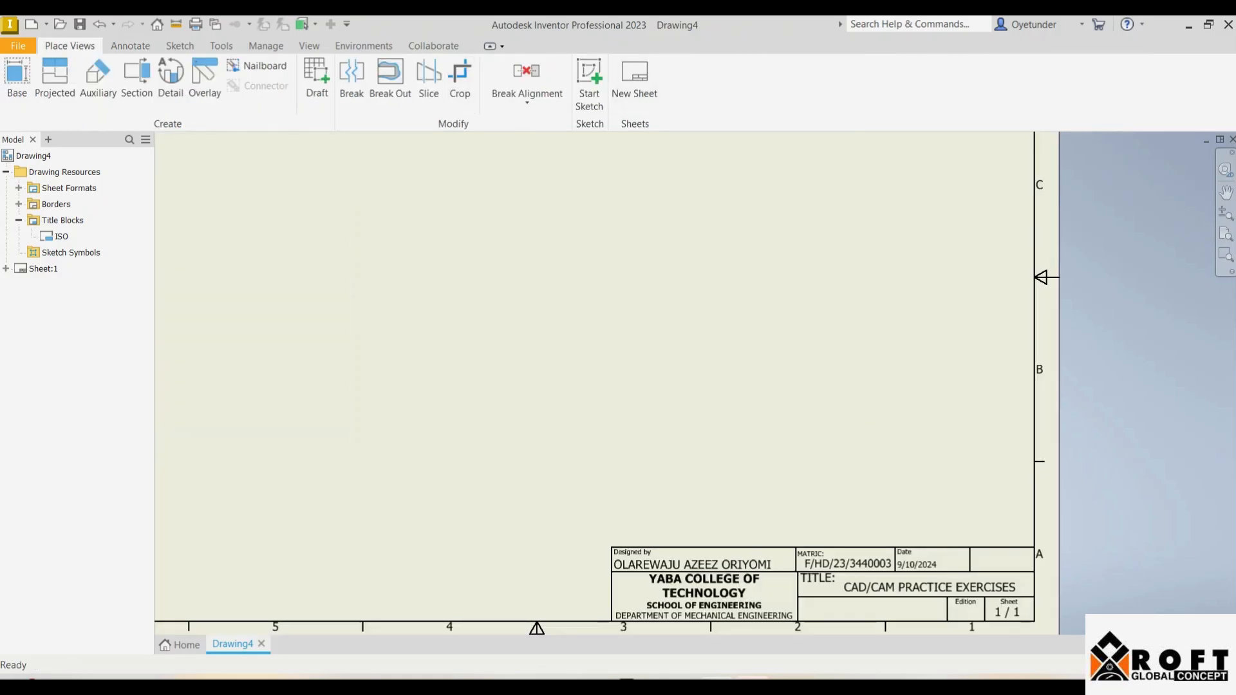
pyautogui.click(634, 76)
pyautogui.scroll(2, 684, 321)
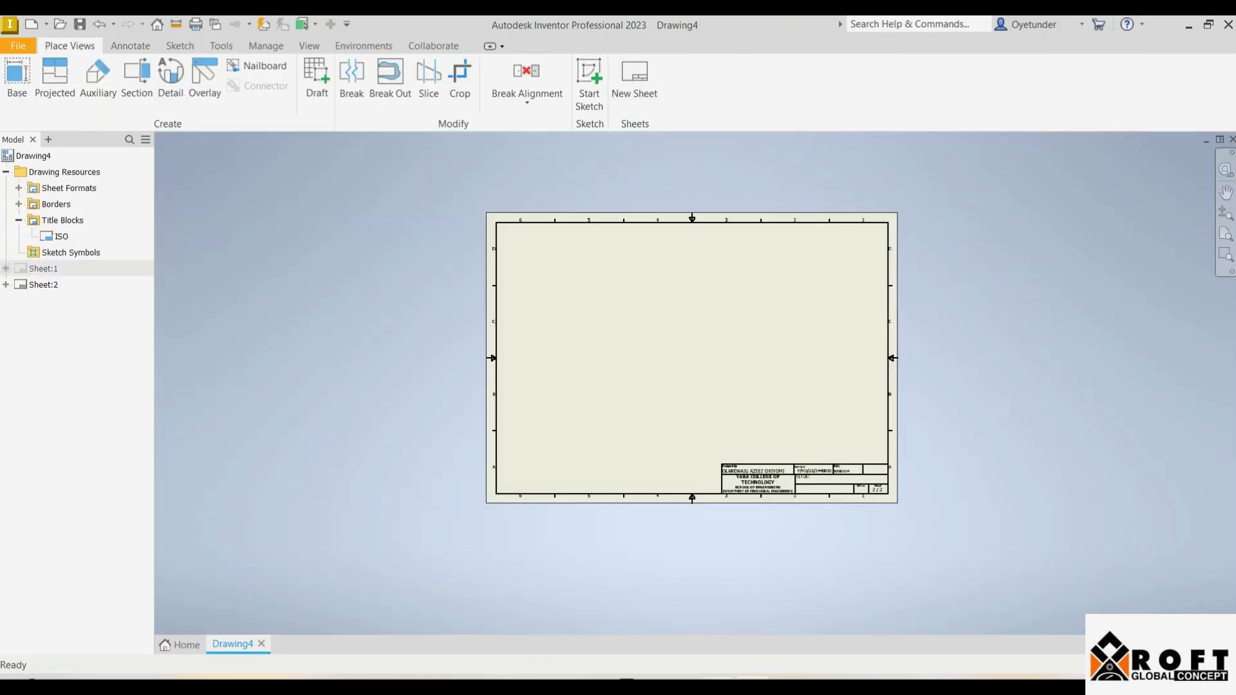
pyautogui.scroll(-5, 801, 484)
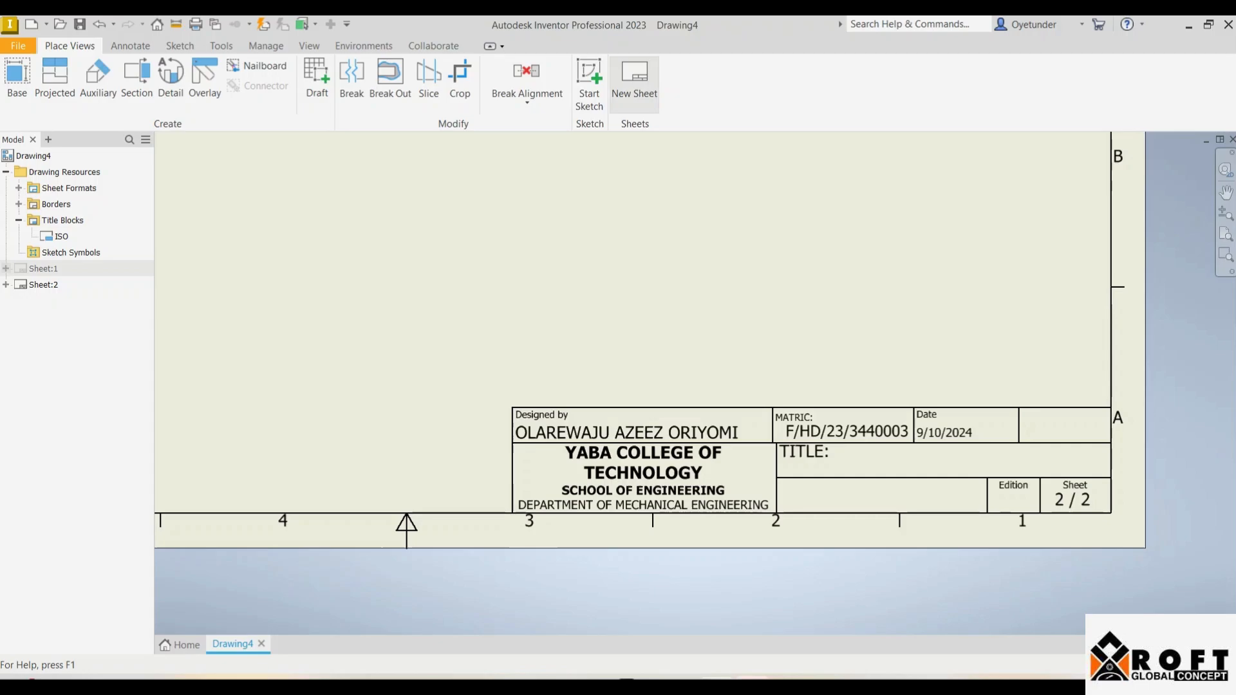
pyautogui.click(634, 80)
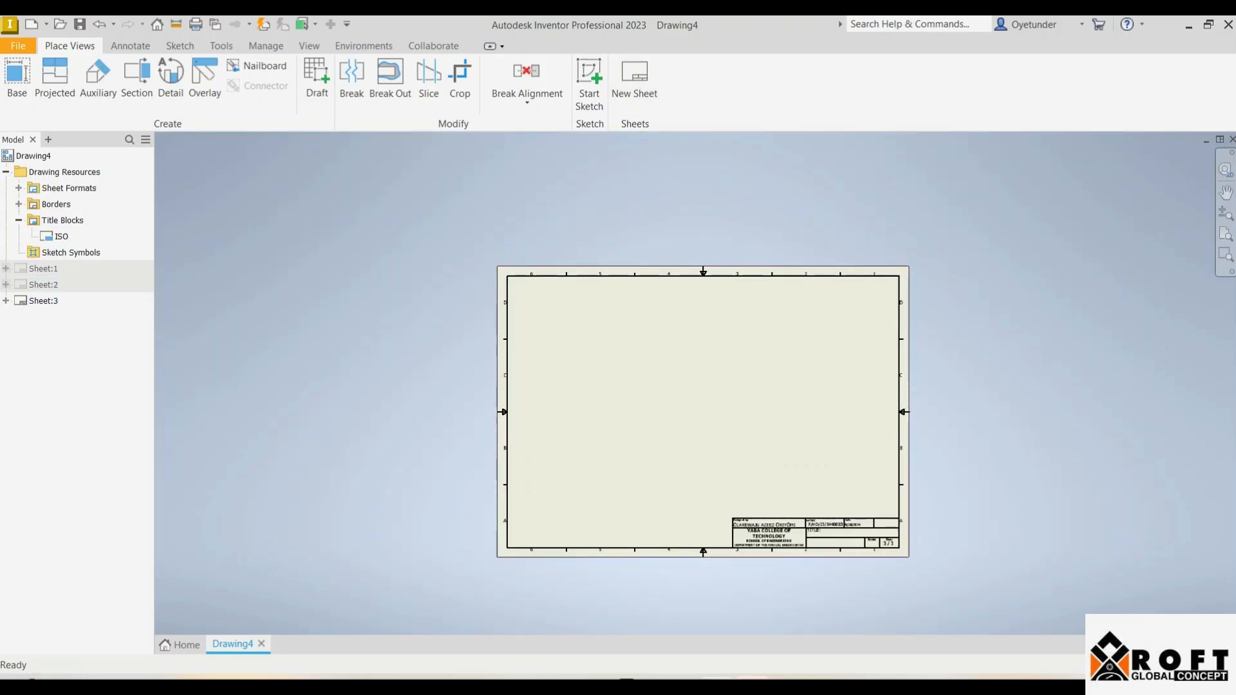
pyautogui.scroll(3, 819, 548)
pyautogui.scroll(3, 812, 538)
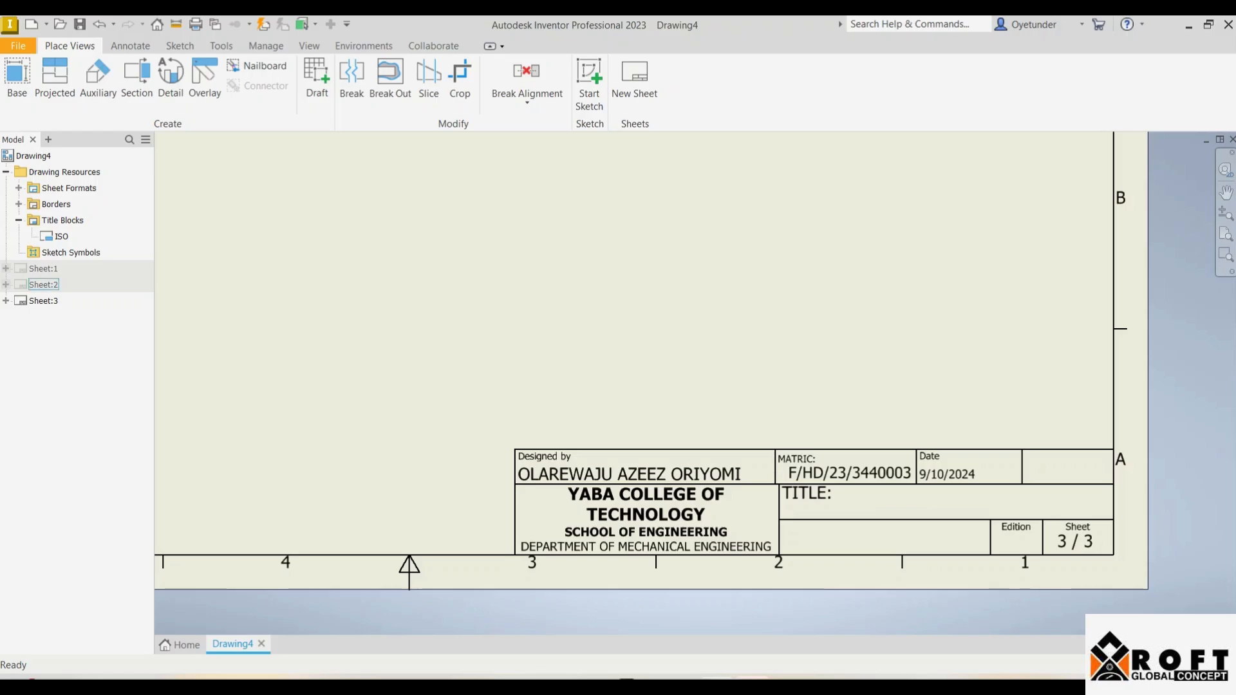
# Step: Activate Sheet:2, then return to Sheet:1 and check its title block reads 1 / 3
pyautogui.doubleClick(43, 285)
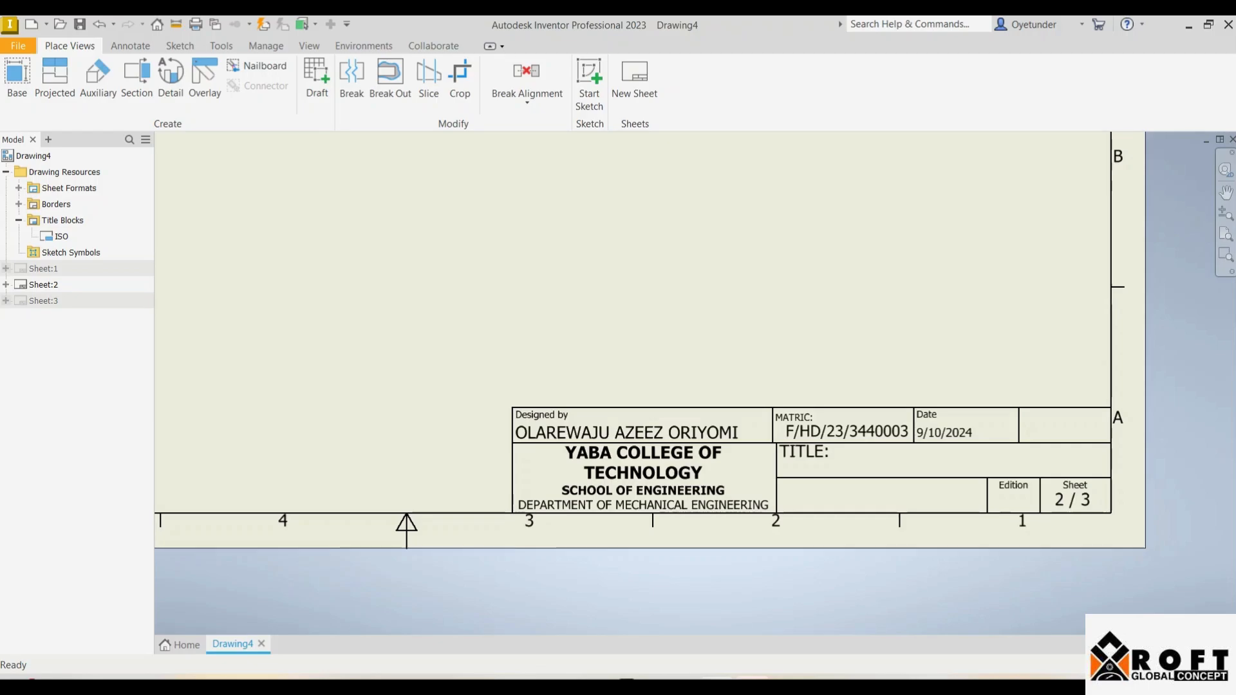
pyautogui.doubleClick(43, 269)
pyautogui.scroll(3, 749, 532)
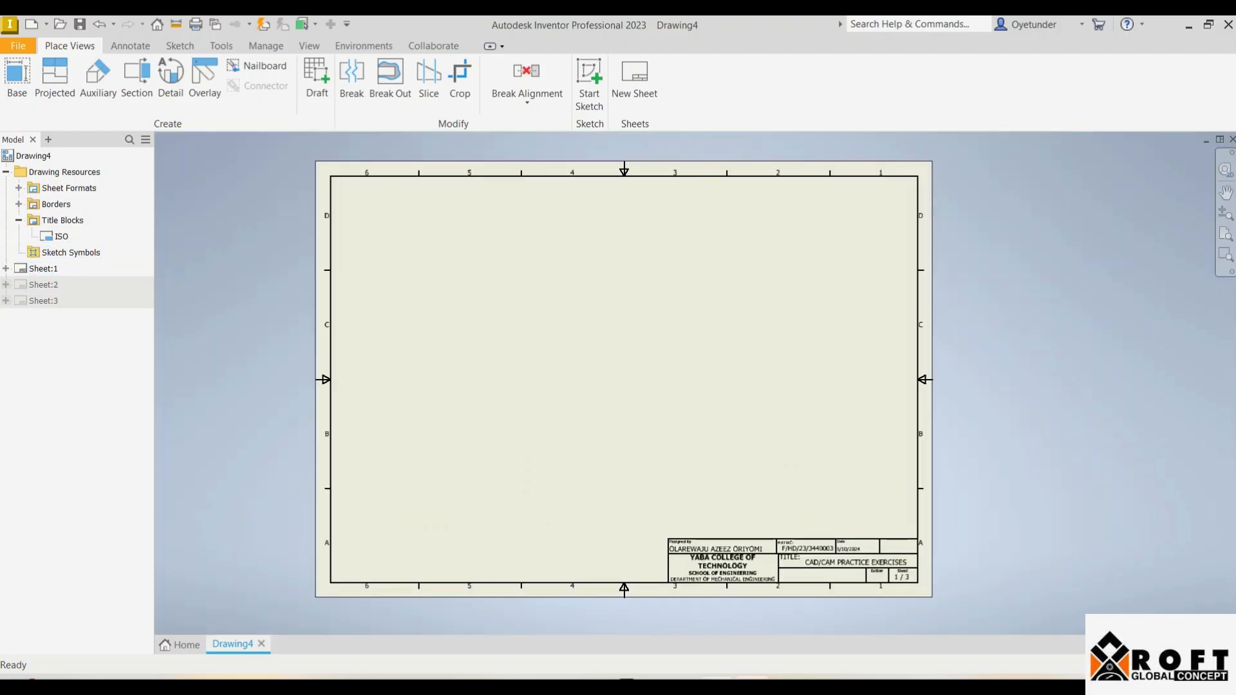
pyautogui.scroll(-4, 830, 569)
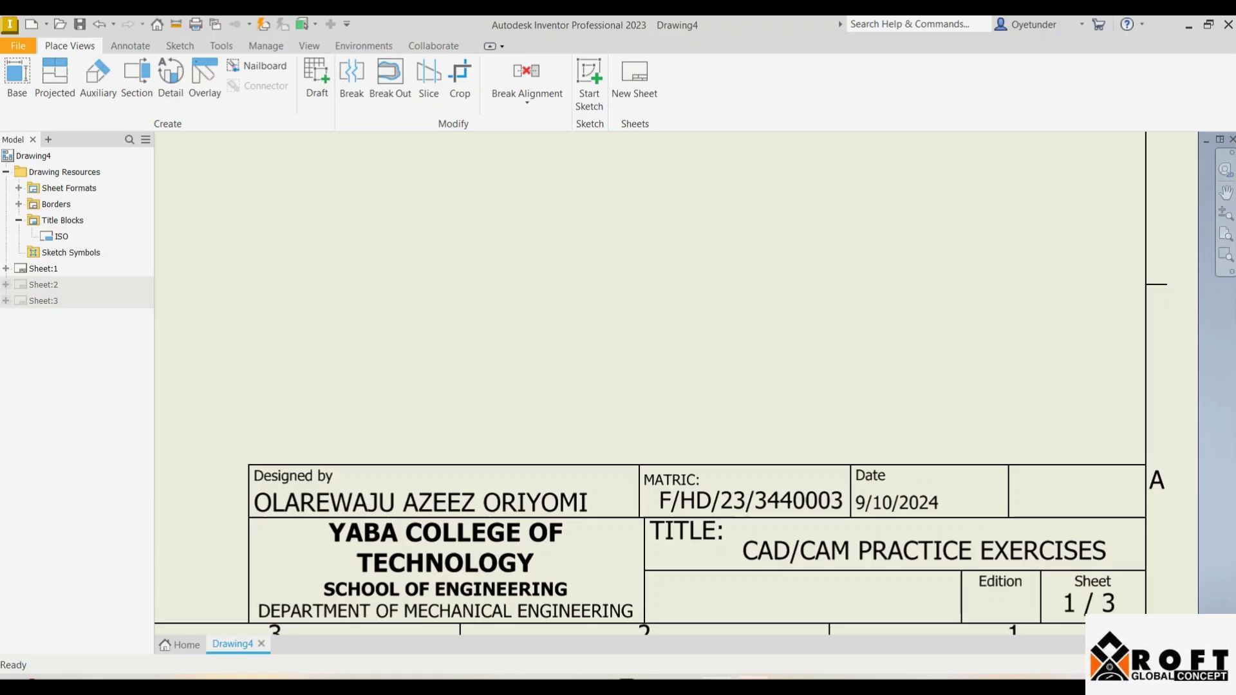
pyautogui.scroll(-3, 547, 458)
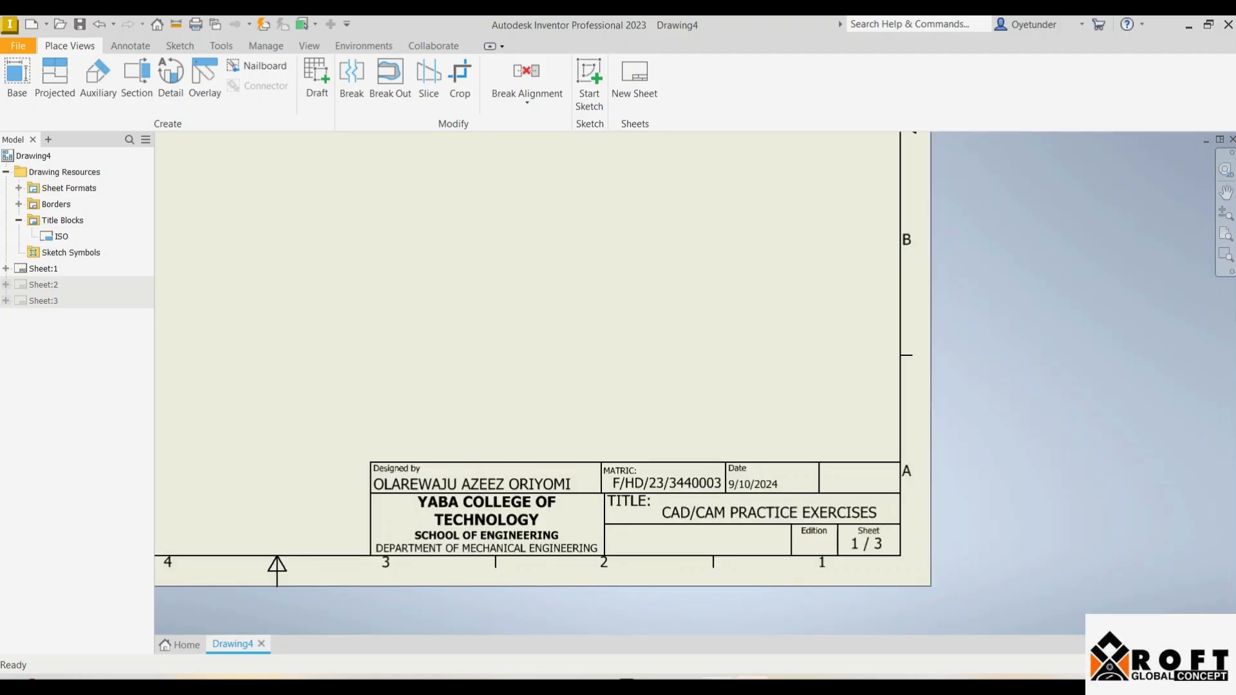
pyautogui.scroll(-4, 527, 439)
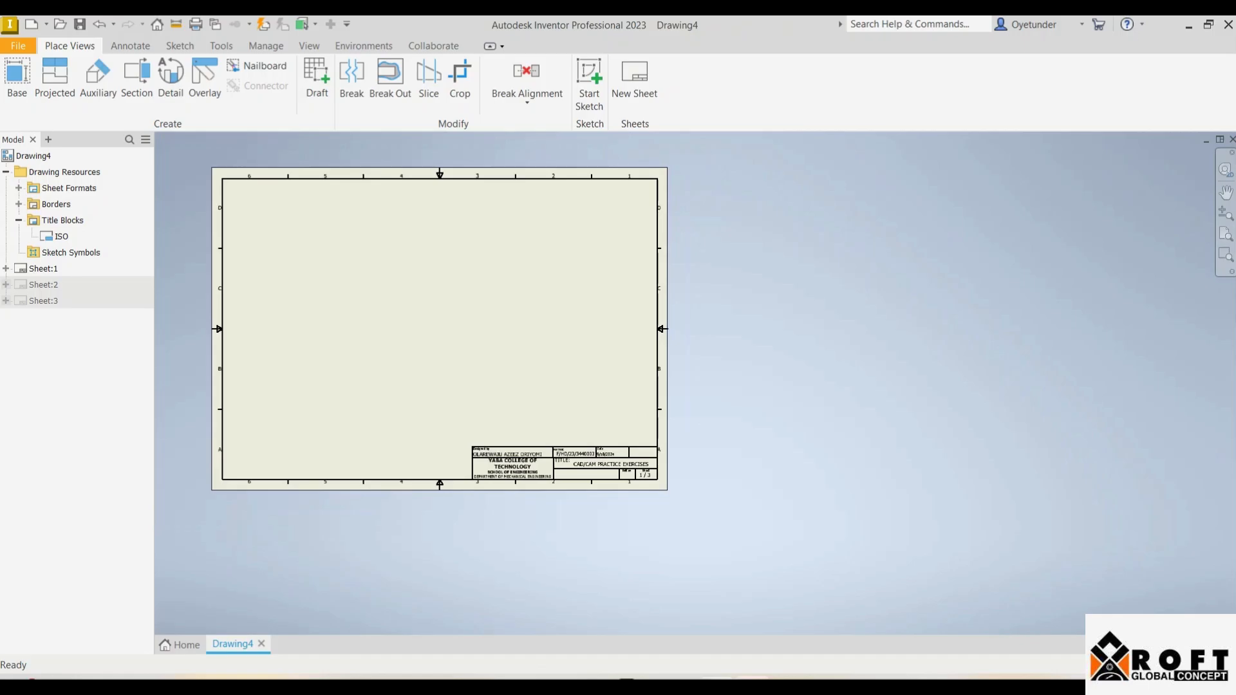
pyautogui.scroll(3, 232, 182)
pyautogui.scroll(-3, 363, 306)
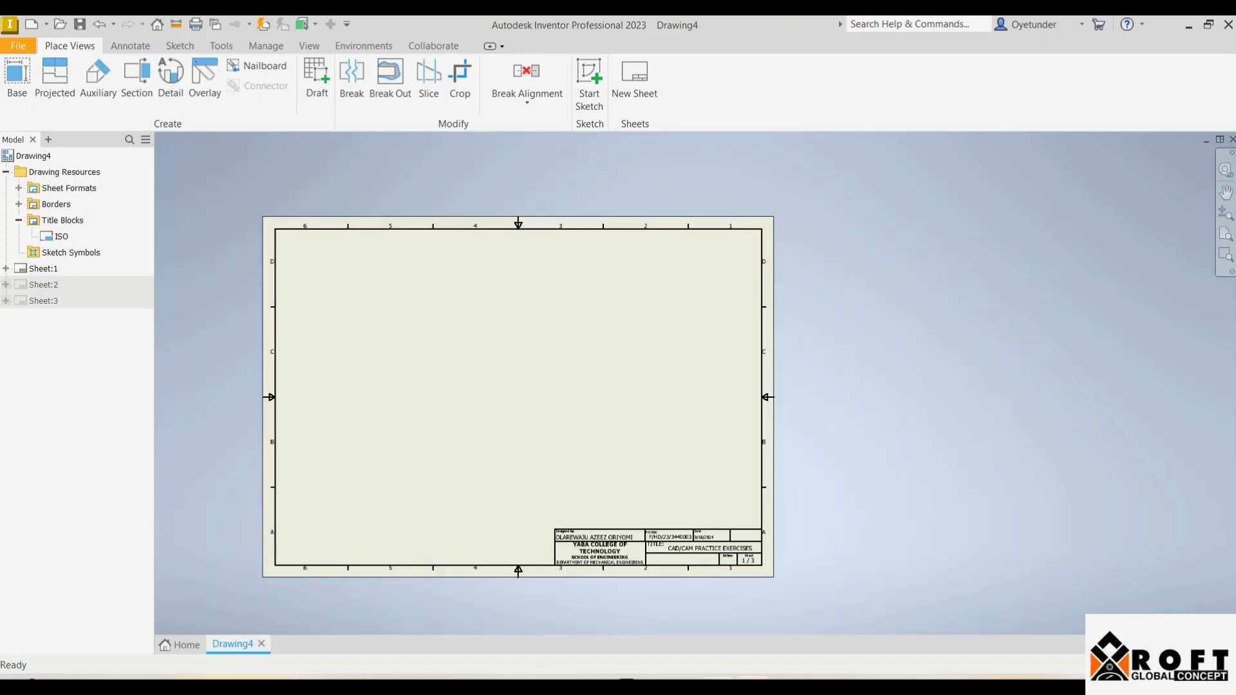
pyautogui.scroll(3, 354, 457)
pyautogui.scroll(-3, 383, 475)
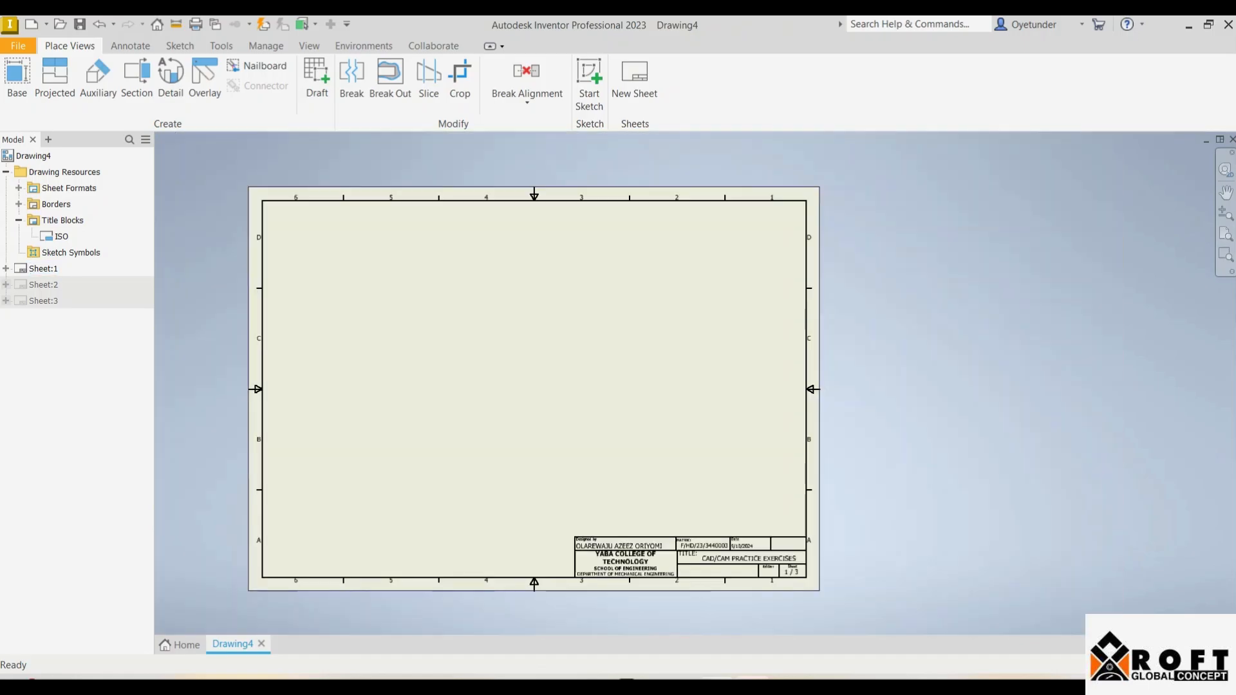
pyautogui.scroll(3, 392, 455)
pyautogui.scroll(-3, 394, 452)
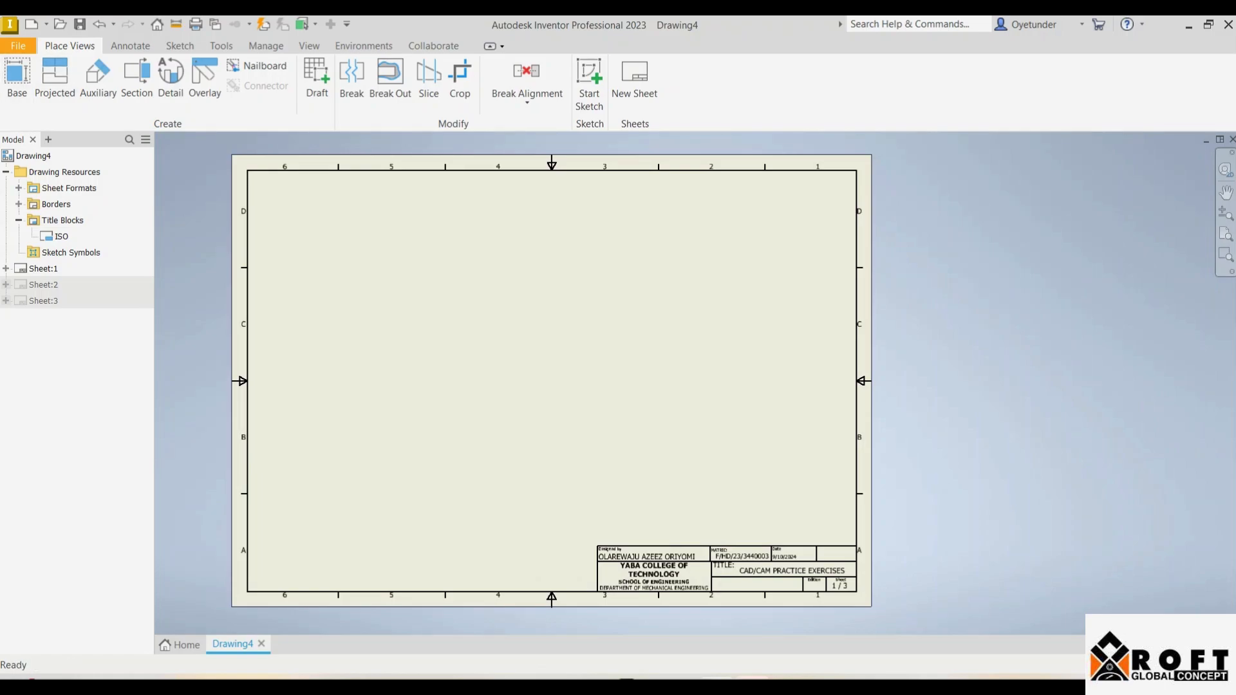
# Step: Start a base view using INVENTOR CLASS > class1 > block.ipt as the source model
pyautogui.click(17, 80)
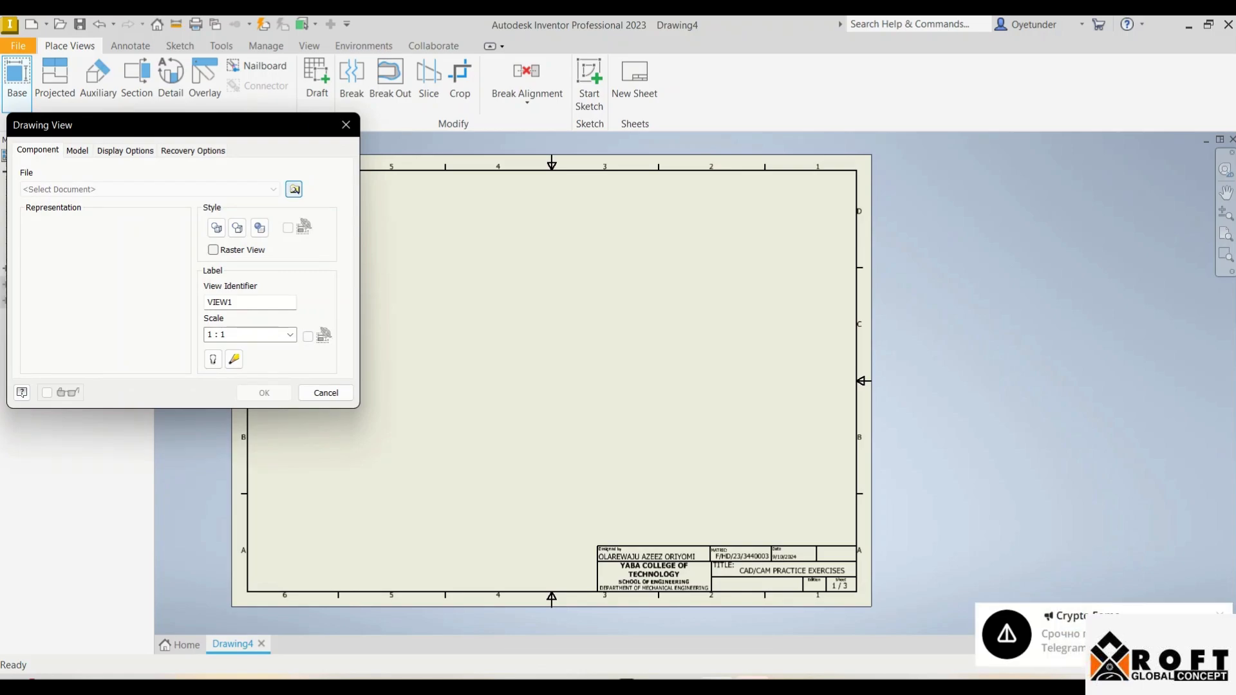
pyautogui.click(294, 189)
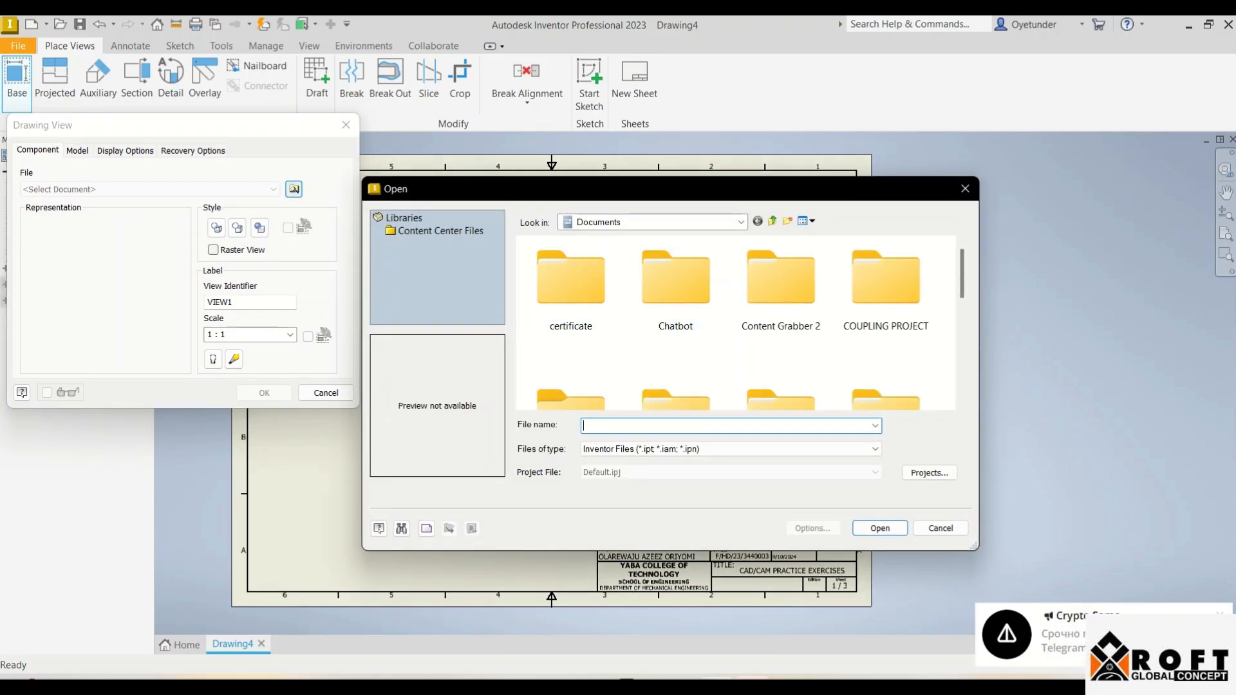
pyautogui.scroll(-1, 781, 290)
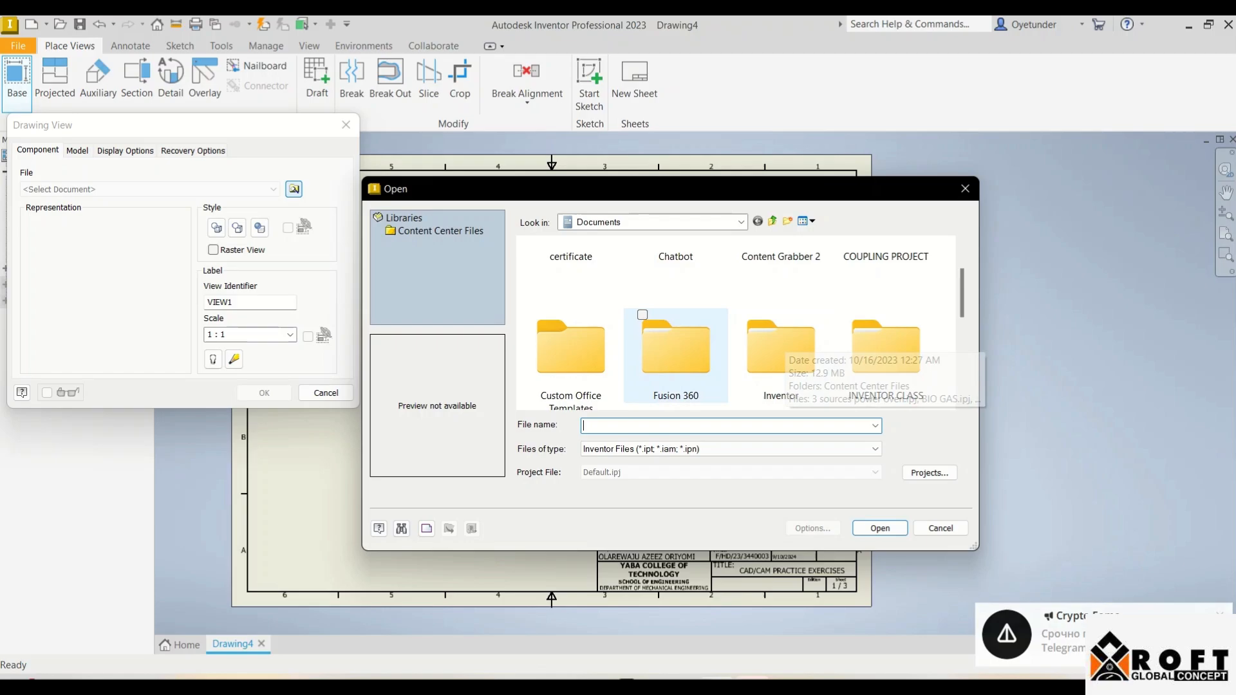
pyautogui.doubleClick(886, 348)
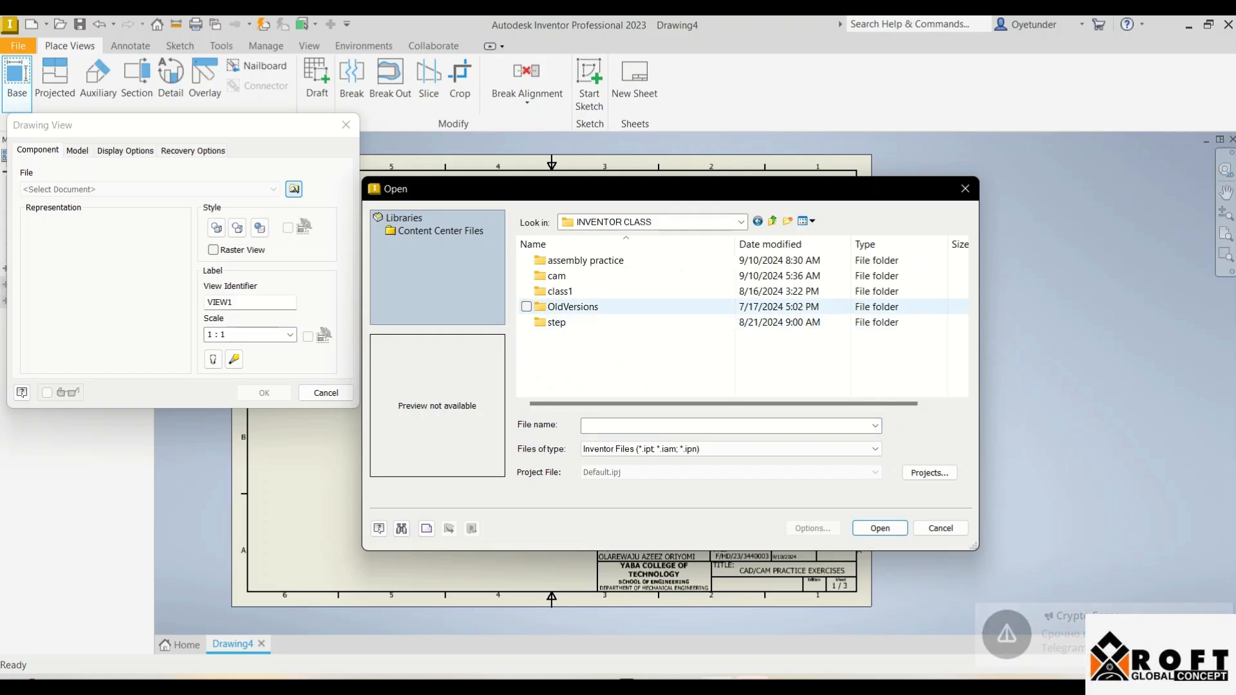
pyautogui.doubleClick(560, 291)
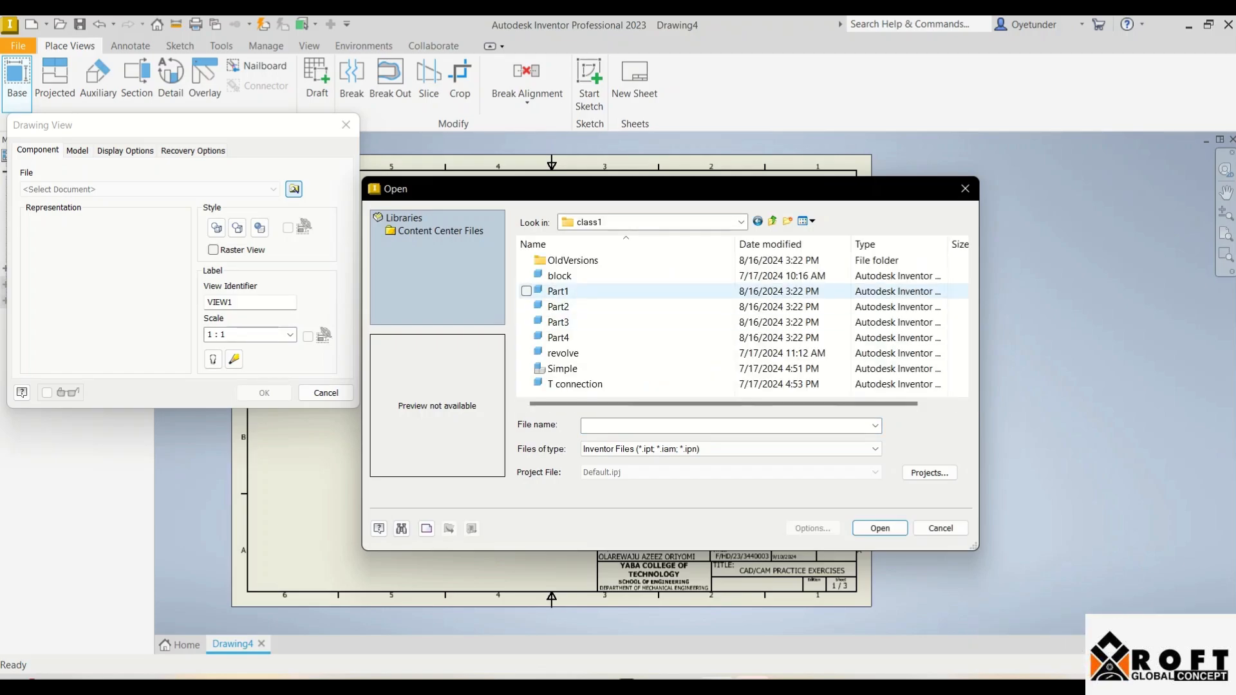
pyautogui.click(558, 291)
pyautogui.doubleClick(559, 276)
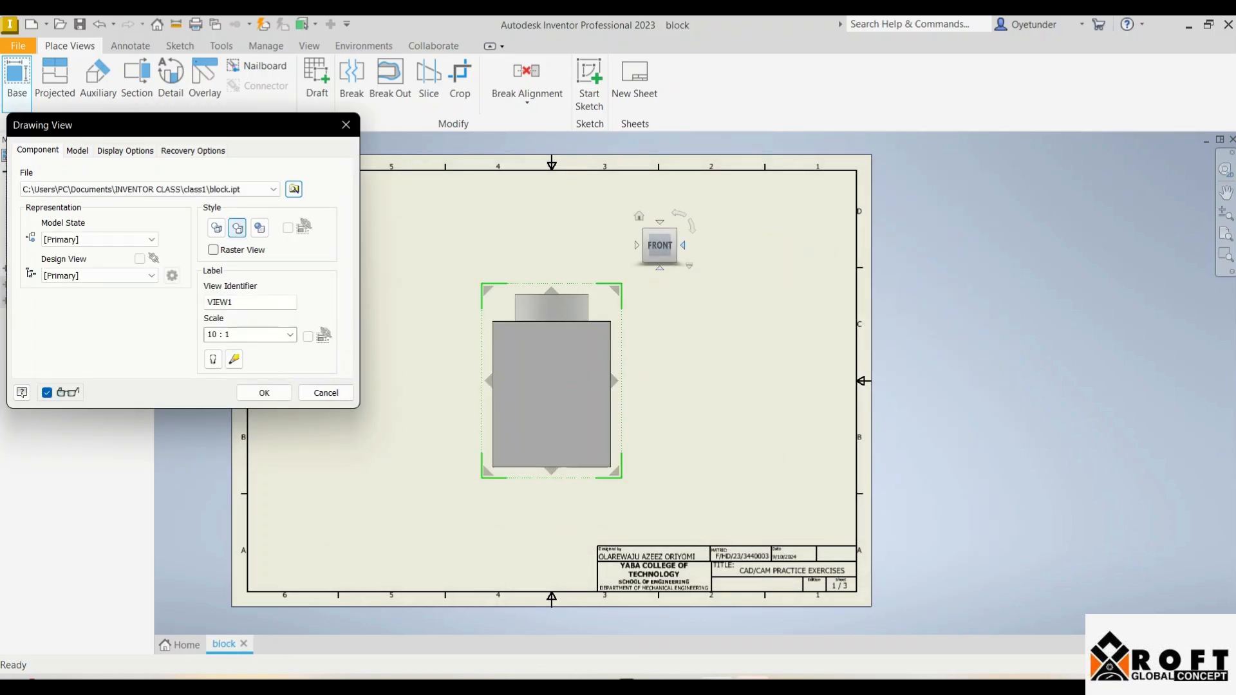
# Step: Orient the view to RIGHT, scale it to 5:1, and place it on the sheet
pyautogui.click(683, 245)
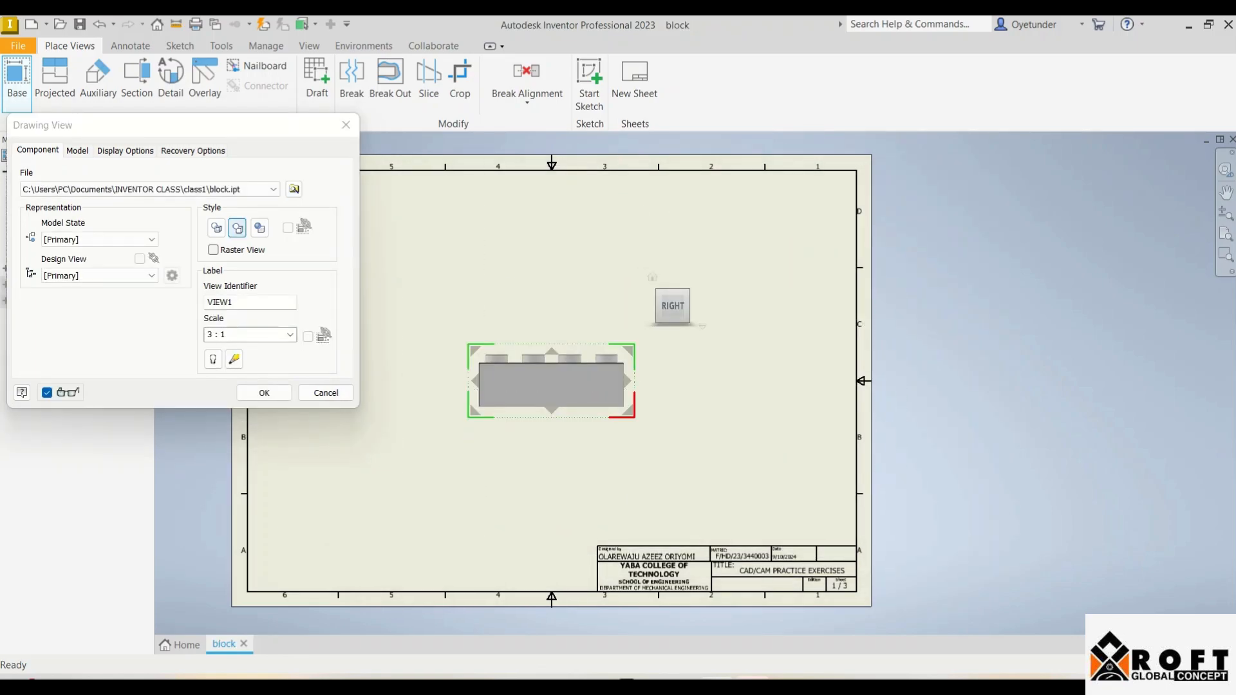
pyautogui.moveTo(634, 416); pyautogui.dragTo(658, 425)
pyautogui.moveTo(552, 380); pyautogui.dragTo(497, 359)
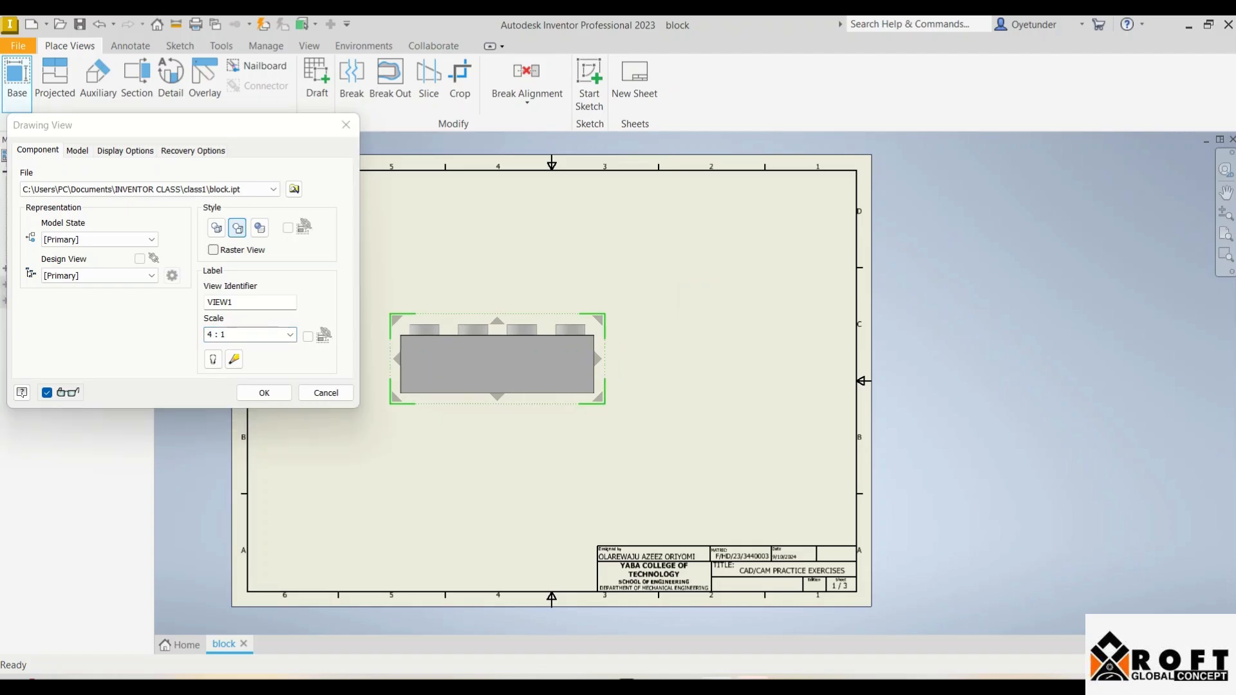
pyautogui.moveTo(599, 399); pyautogui.dragTo(623, 409)
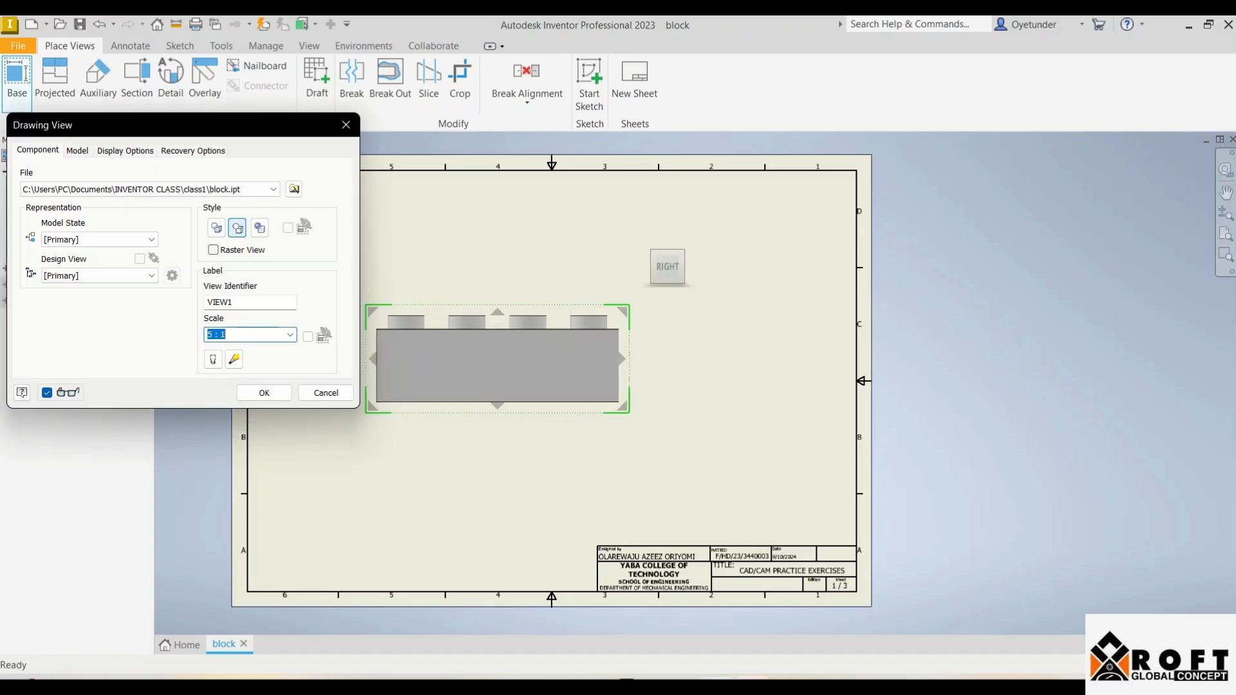
pyautogui.click(264, 393)
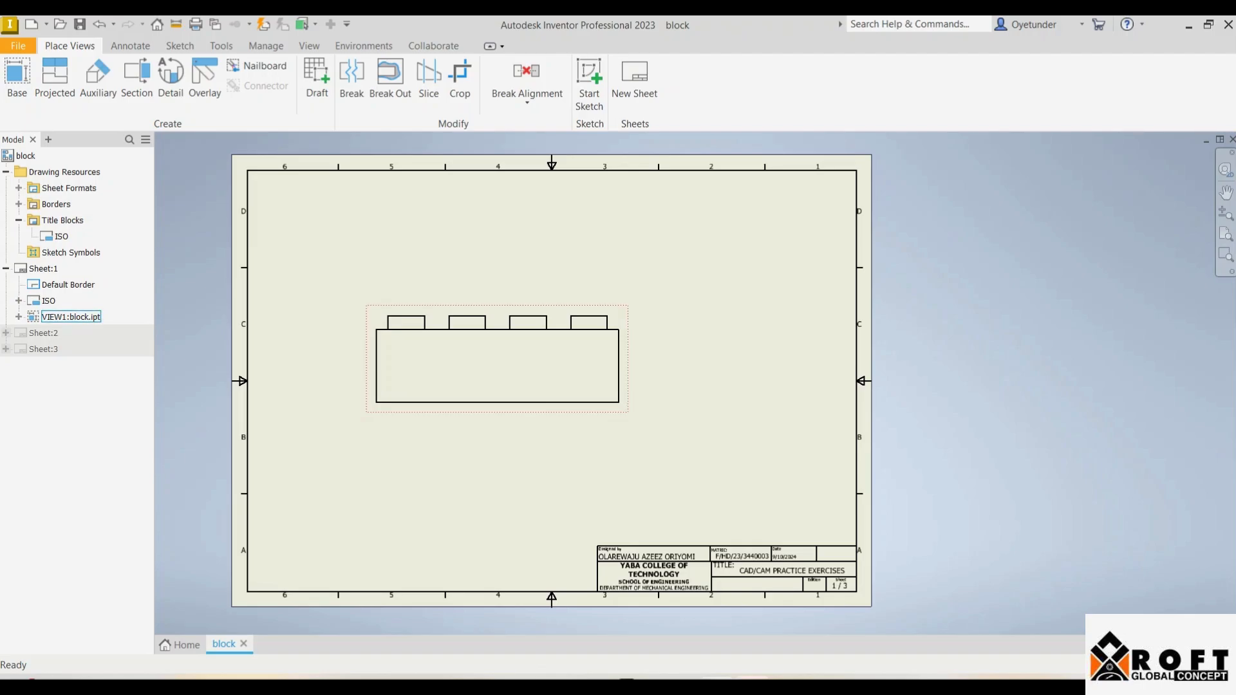
# Step: Add the 9,60 height dimension between the block's top and bottom edges
pyautogui.click(130, 46)
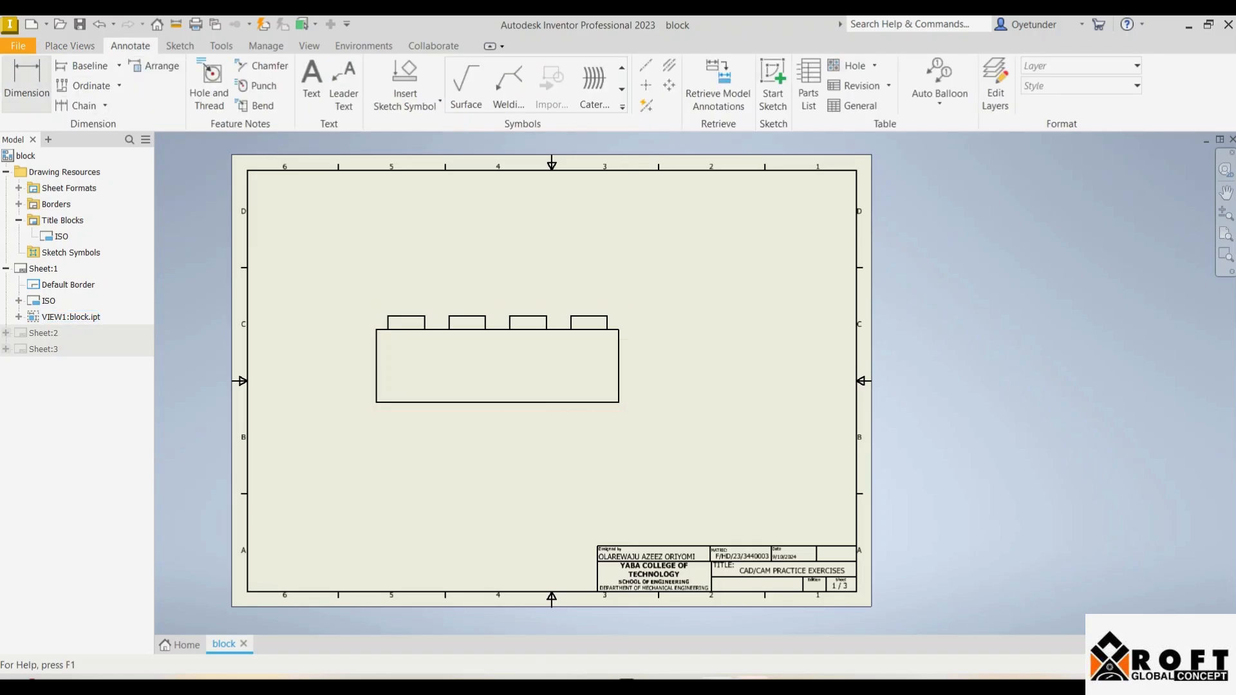
pyautogui.click(26, 83)
pyautogui.click(497, 329)
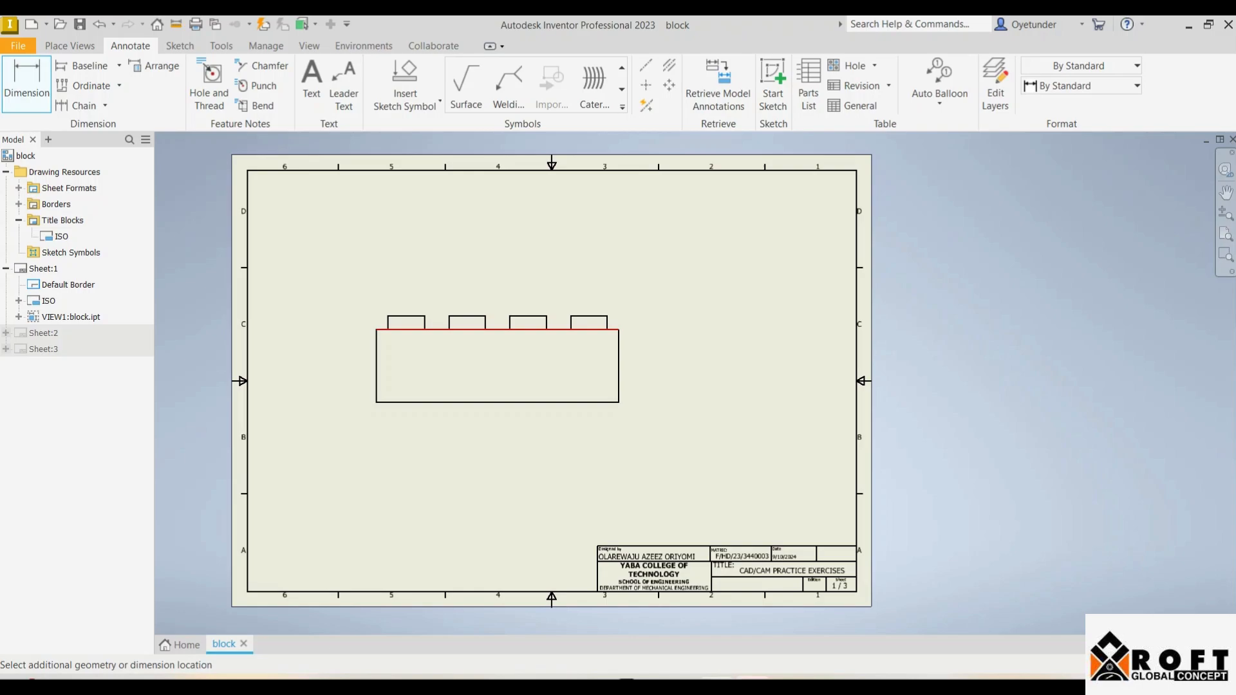
pyautogui.click(497, 403)
pyautogui.click(327, 367)
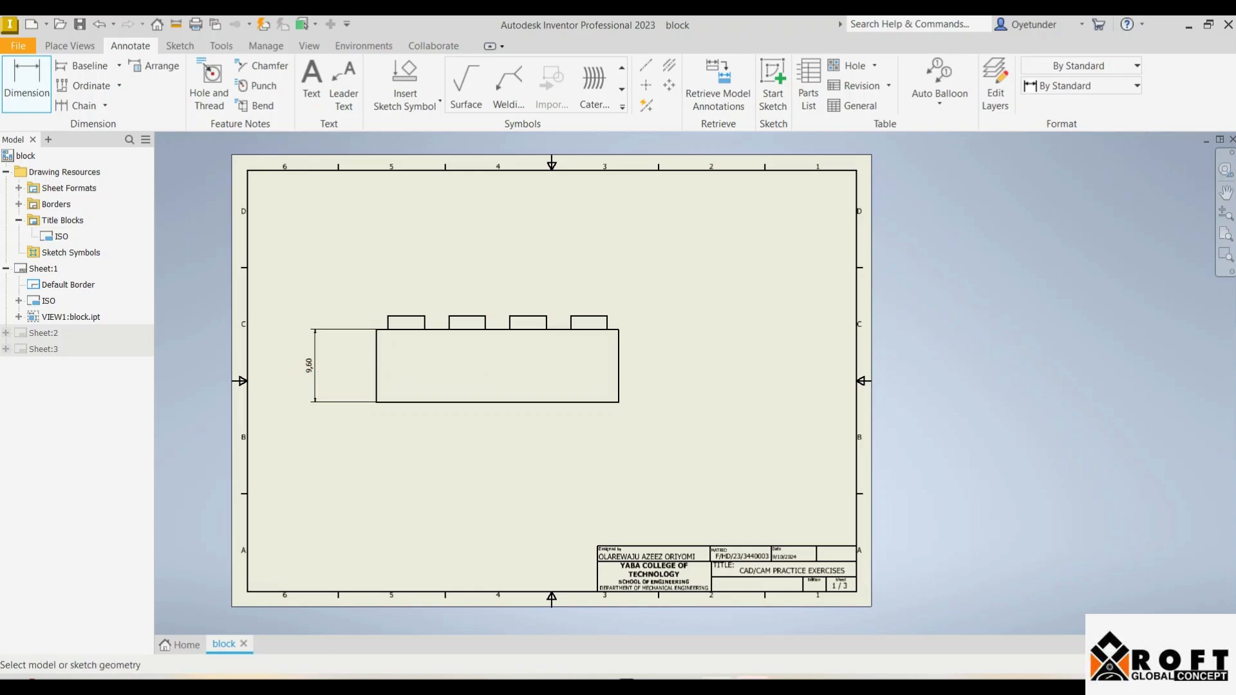
pyautogui.scroll(5, 327, 383)
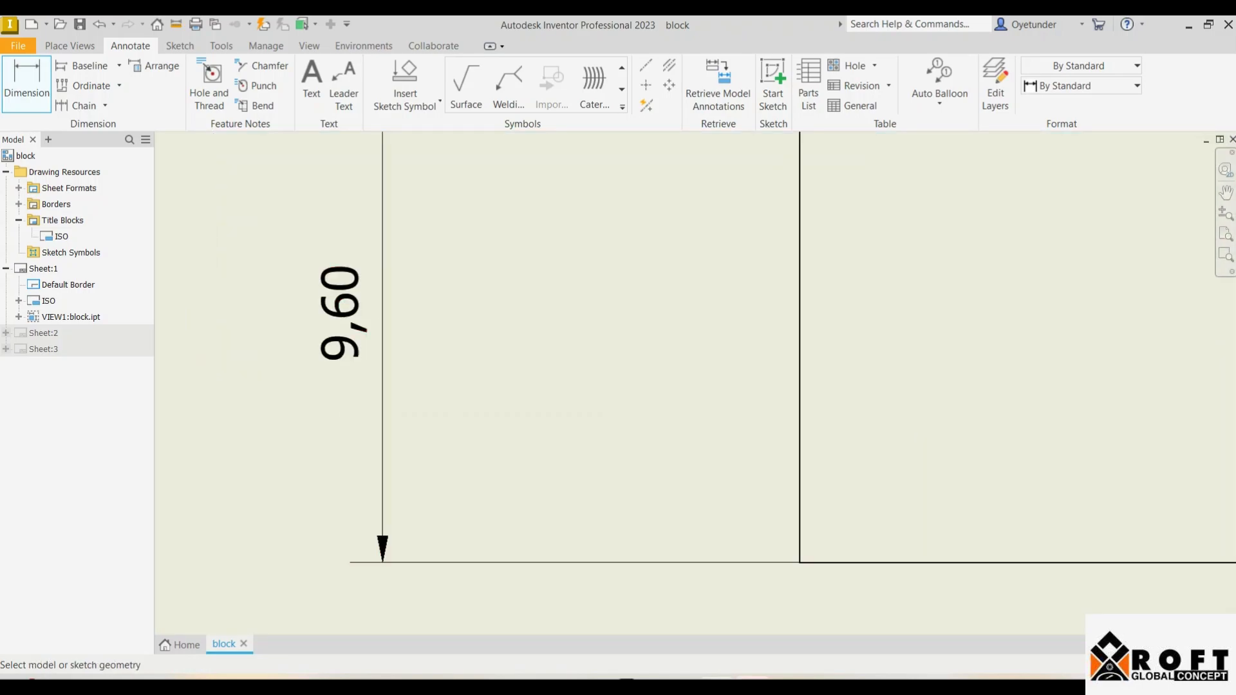
pyautogui.scroll(-5, 353, 357)
pyautogui.scroll(3, 348, 358)
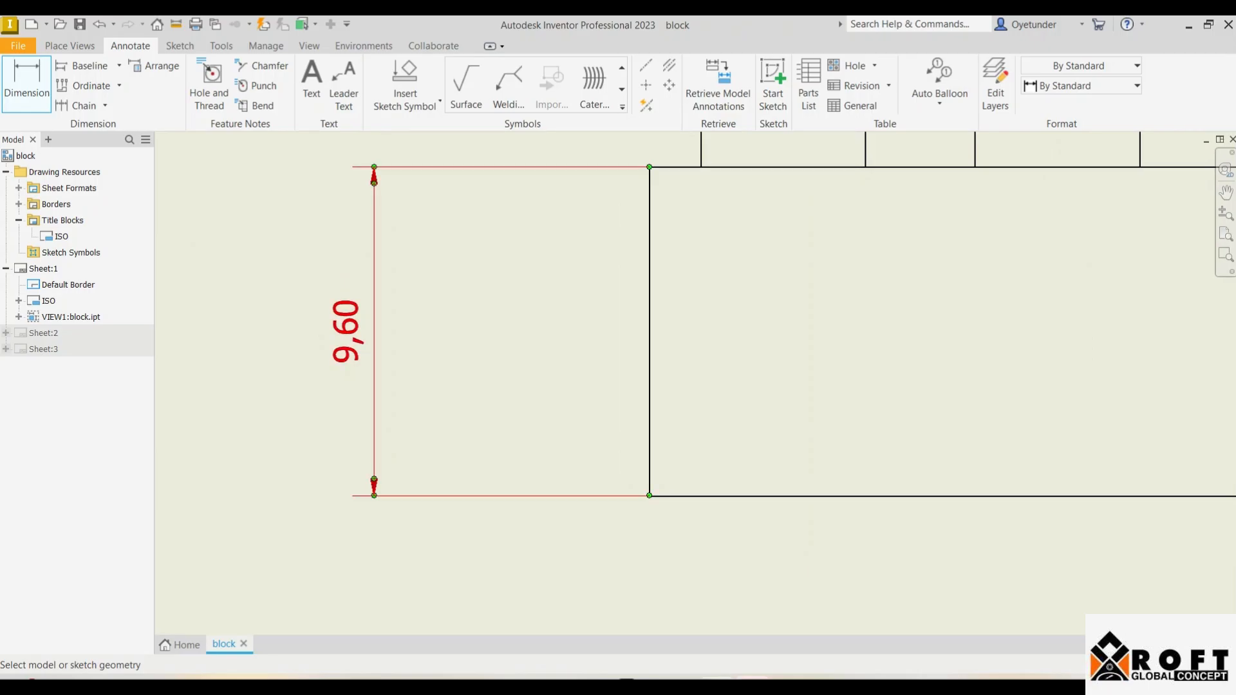
pyautogui.scroll(-7, 345, 309)
# Step: Add the 31,80 overall width dimension between the left and right edges
pyautogui.click(408, 316)
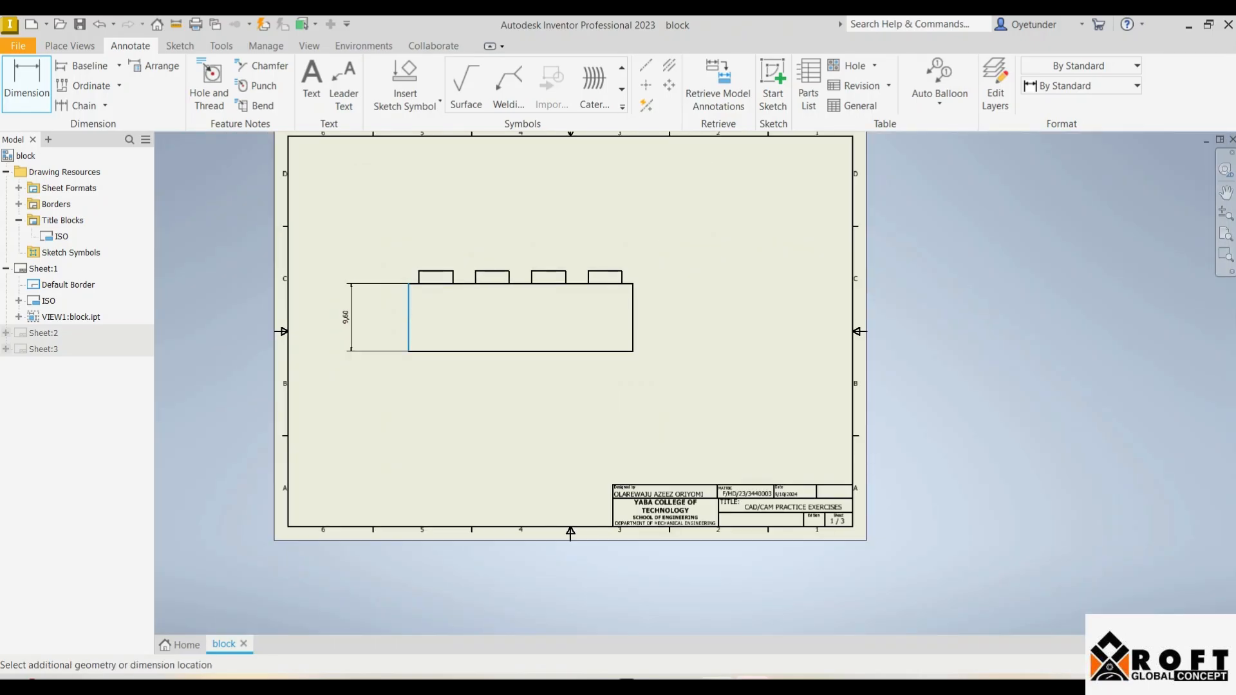
pyautogui.click(633, 317)
pyautogui.click(525, 389)
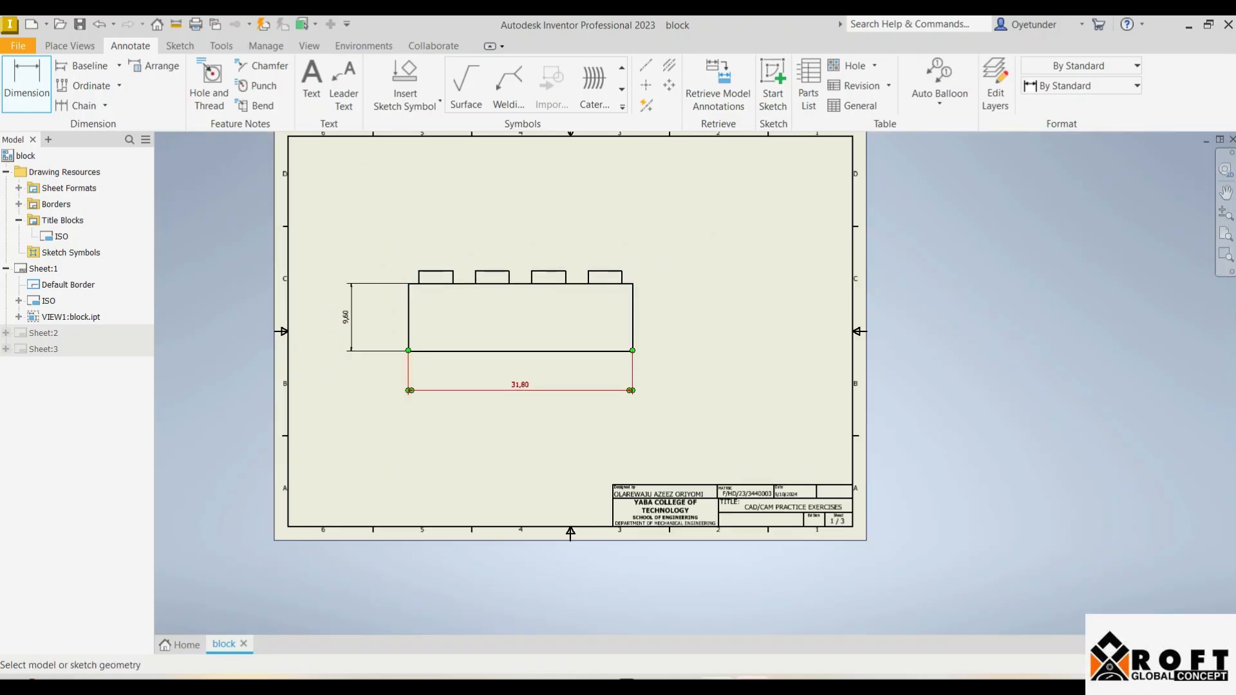
pyautogui.scroll(5, 532, 385)
pyautogui.scroll(-3, 534, 381)
pyautogui.scroll(5, 534, 381)
pyautogui.scroll(-6, 534, 380)
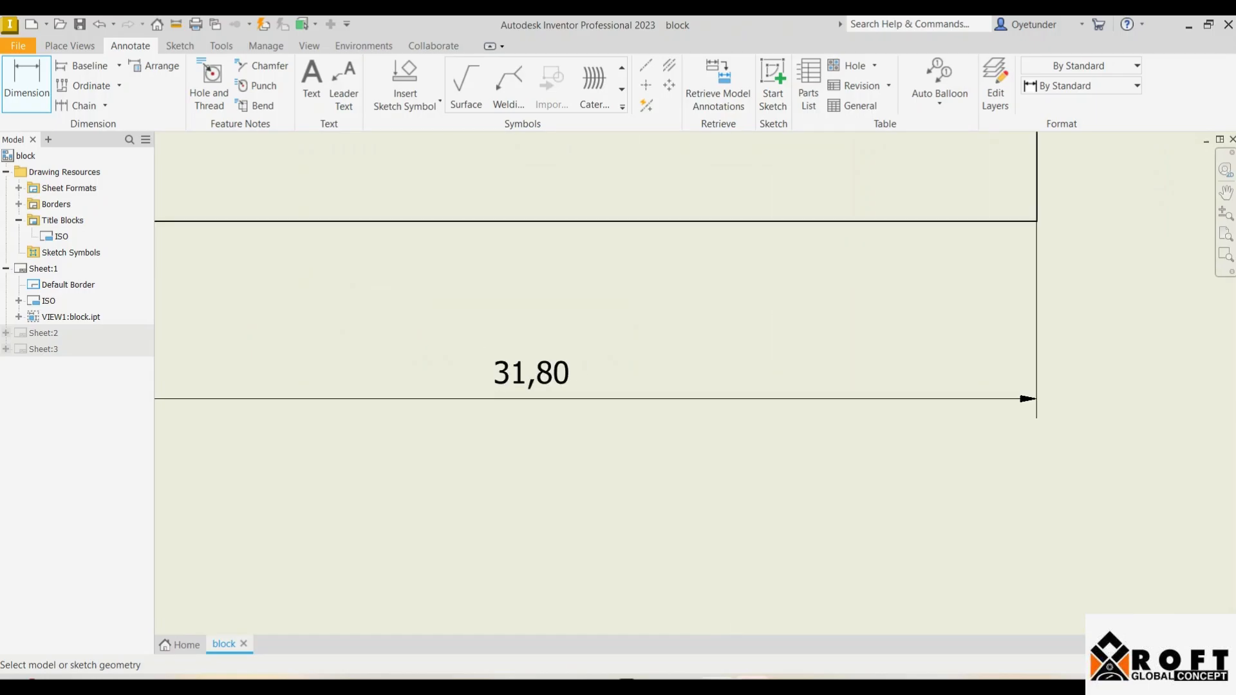
pyautogui.scroll(3, 534, 380)
pyautogui.scroll(-5, 541, 383)
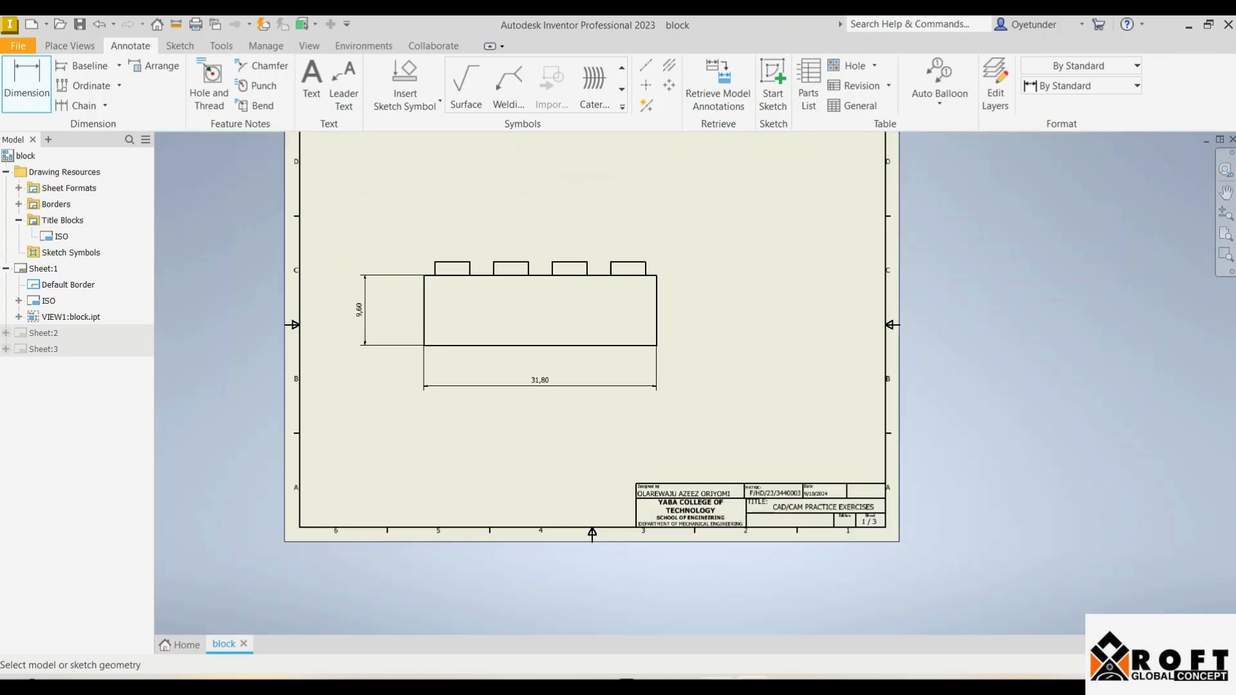
pyautogui.scroll(6, 548, 381)
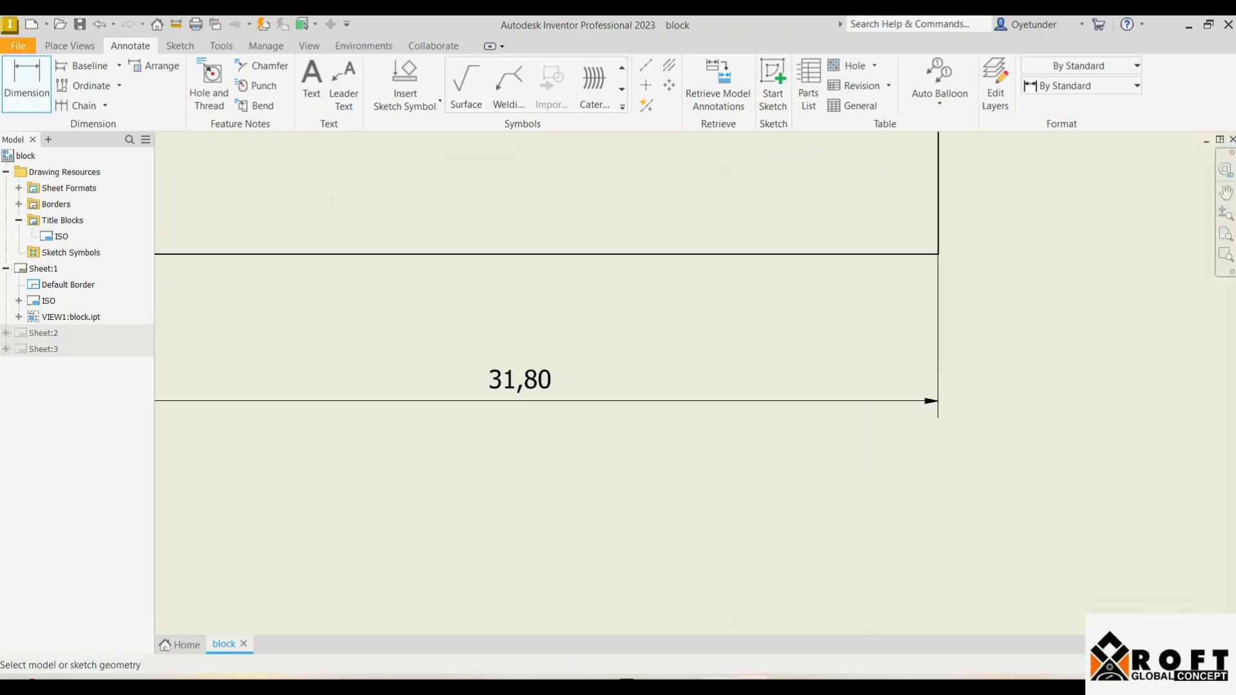
pyautogui.scroll(-5, 547, 381)
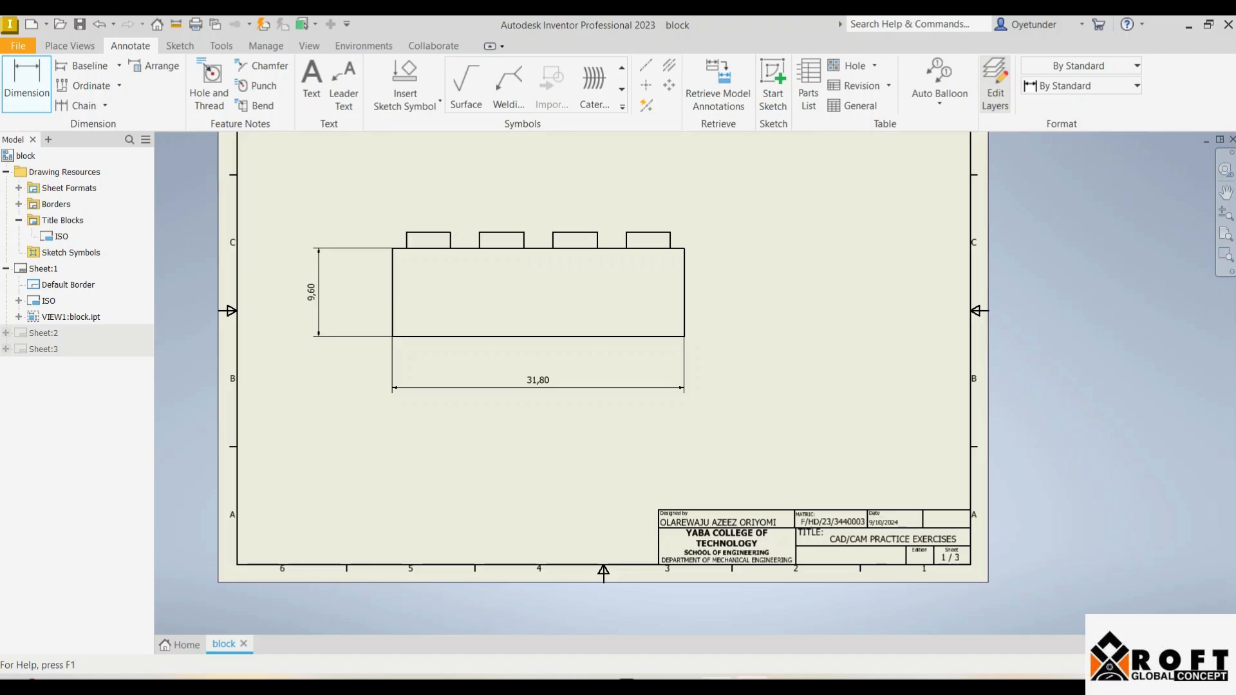
# Step: Open the Style and Standard Editor and select the Dimension styles
pyautogui.click(995, 84)
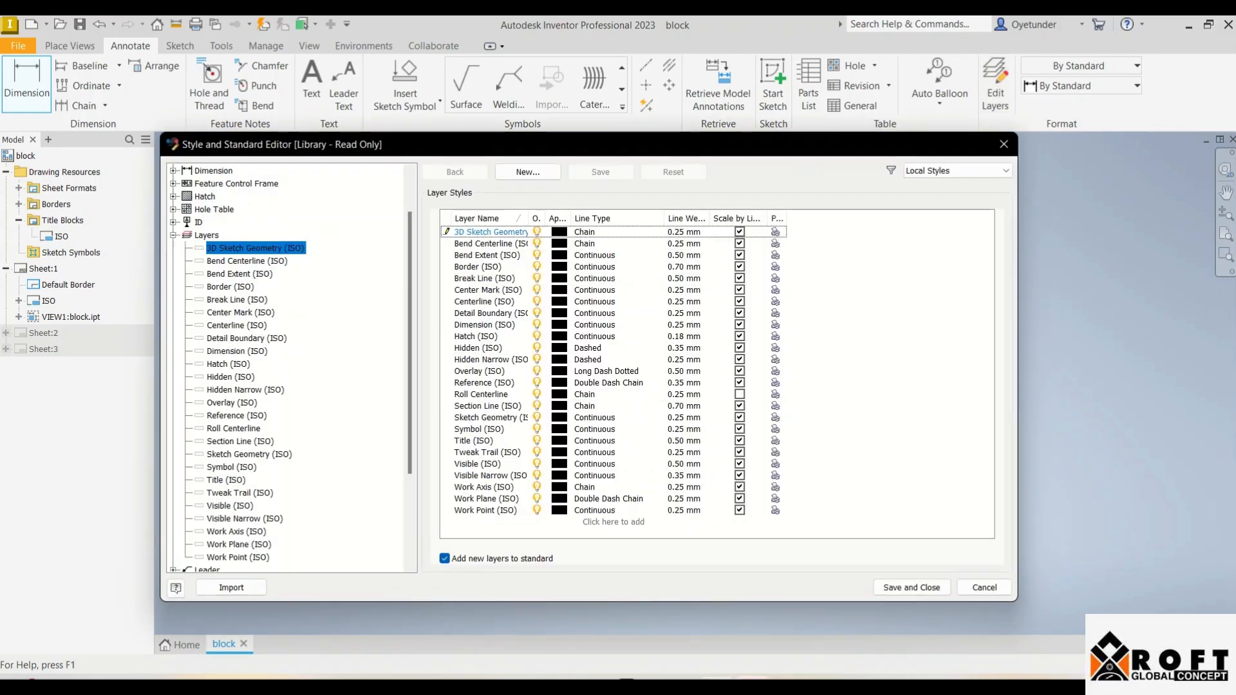
pyautogui.click(213, 170)
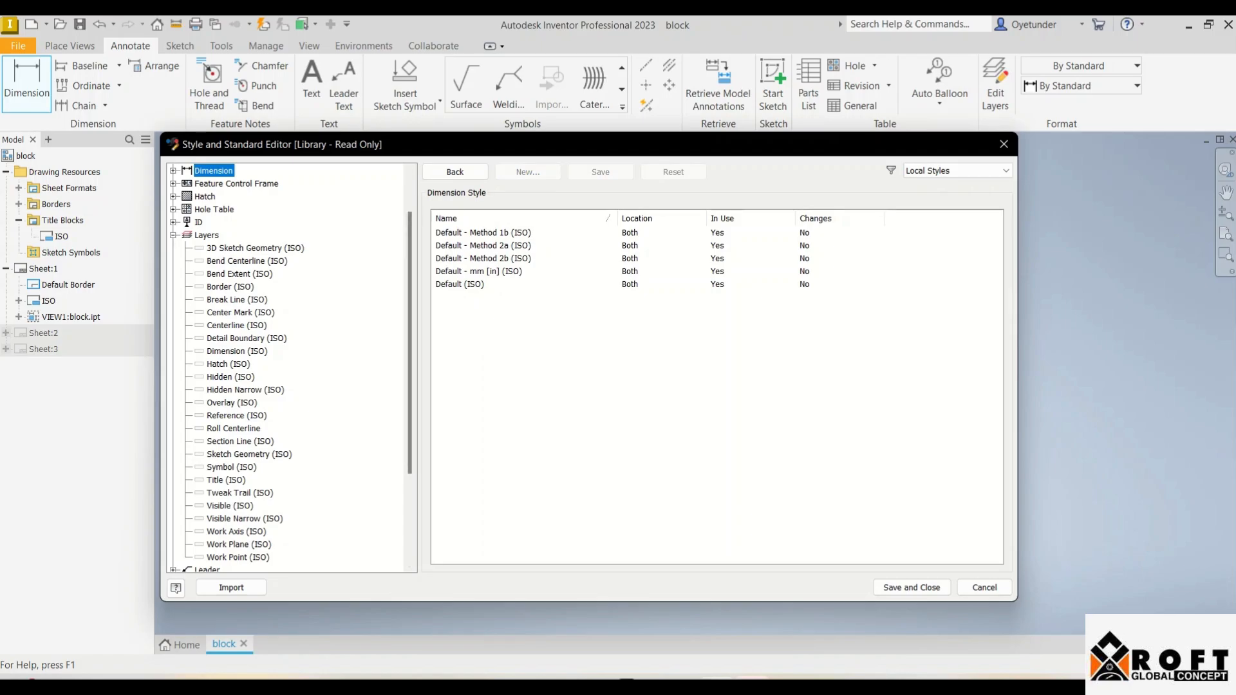
# Step: In the Default (ISO) style, set the decimal marker to Period and linear precision to 0
pyautogui.doubleClick(483, 284)
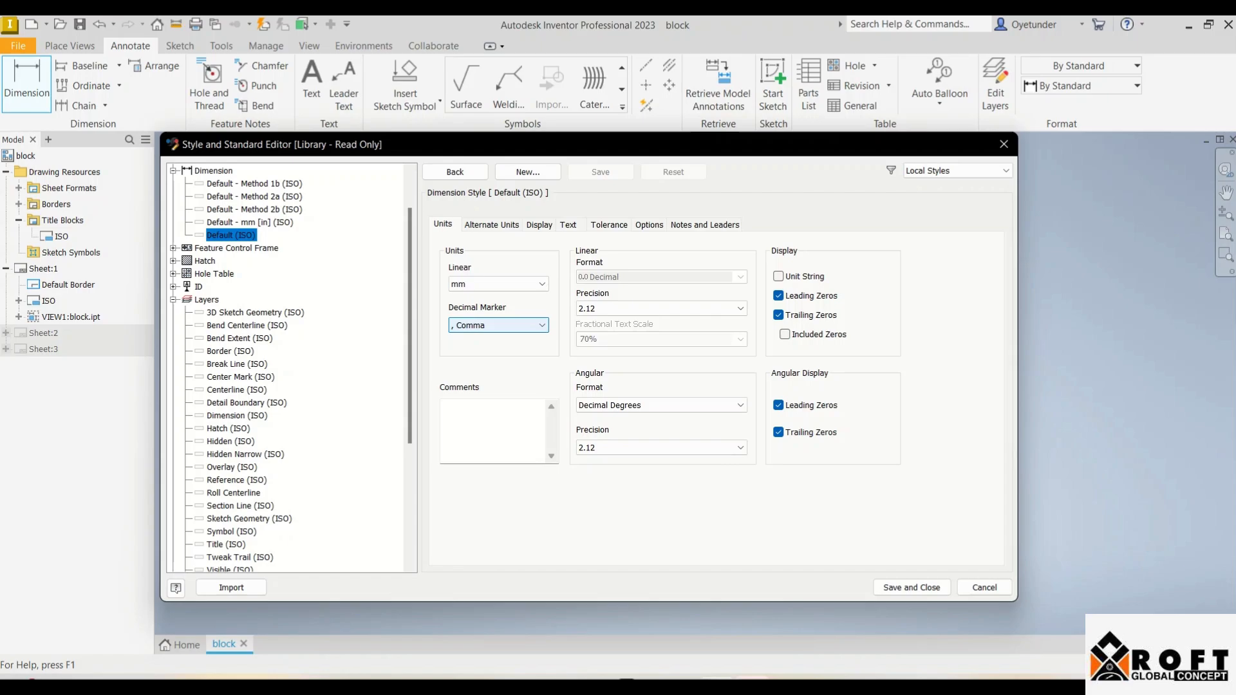
pyautogui.click(499, 325)
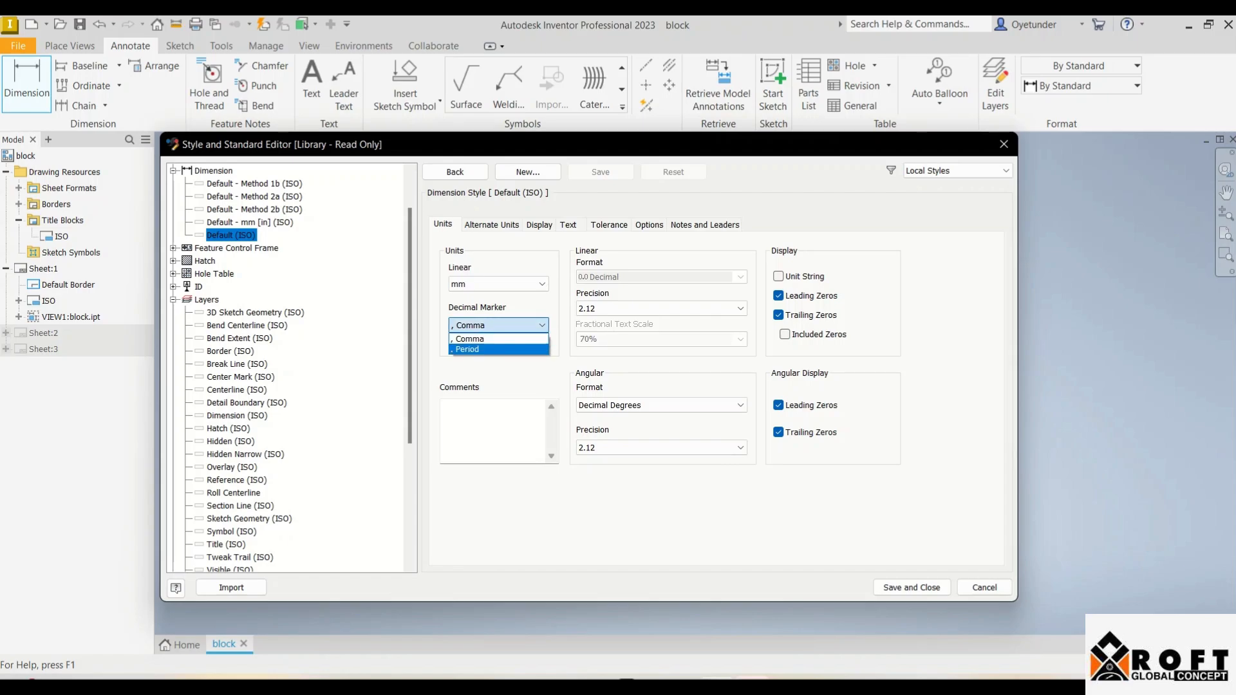
pyautogui.click(476, 349)
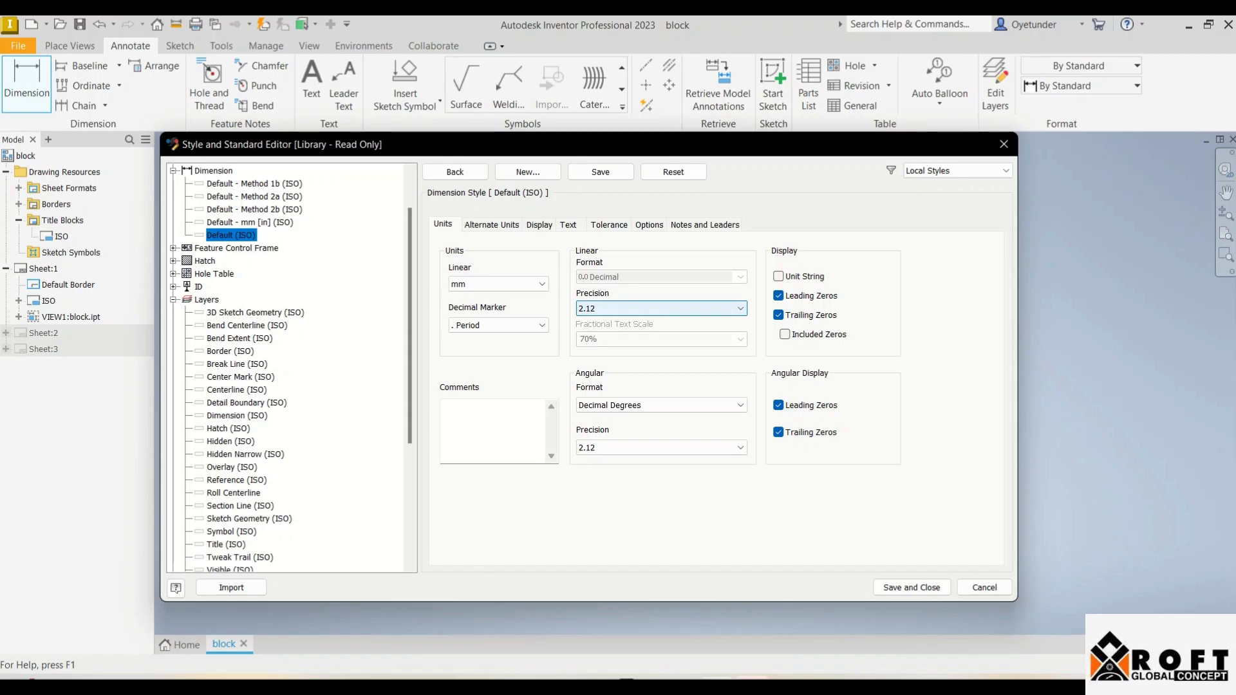
pyautogui.click(660, 309)
pyautogui.click(660, 332)
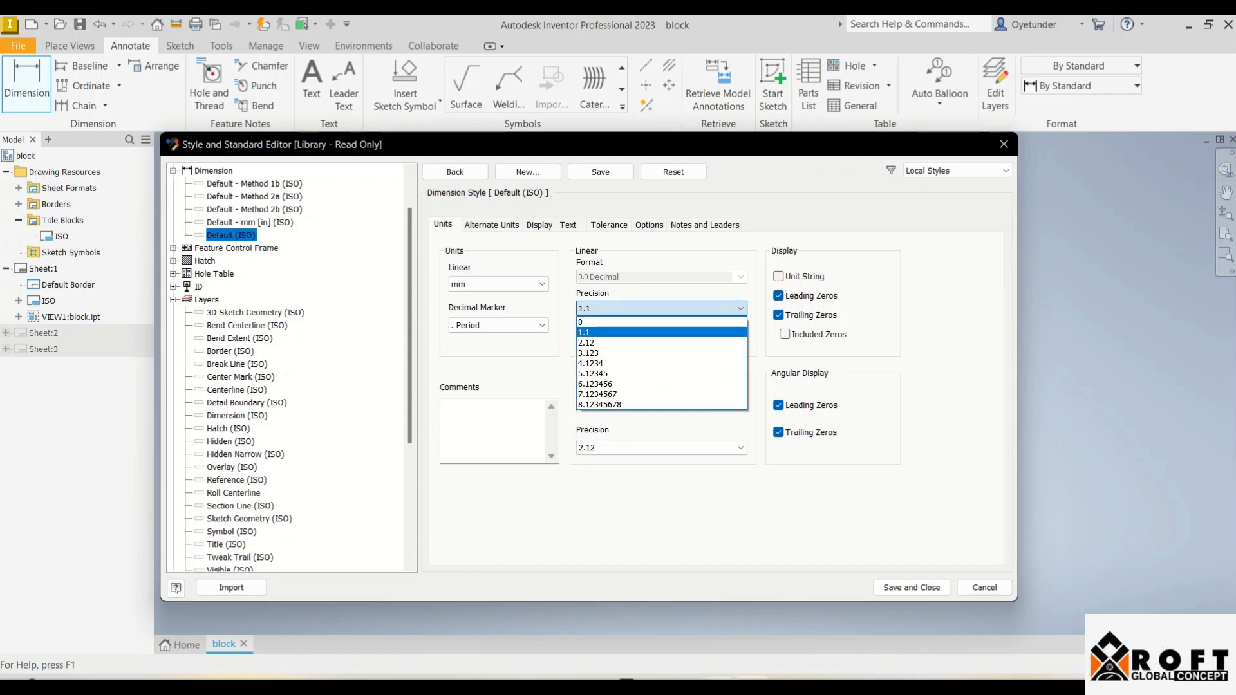
pyautogui.click(660, 308)
pyautogui.click(660, 322)
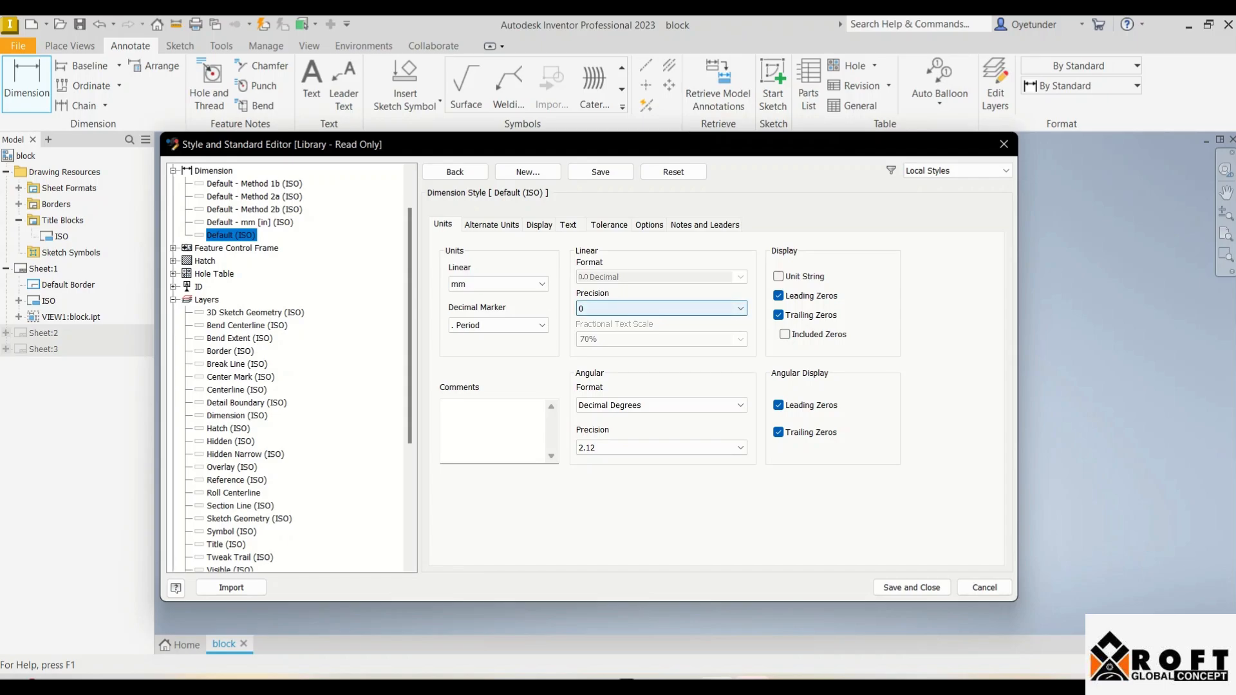
pyautogui.click(660, 308)
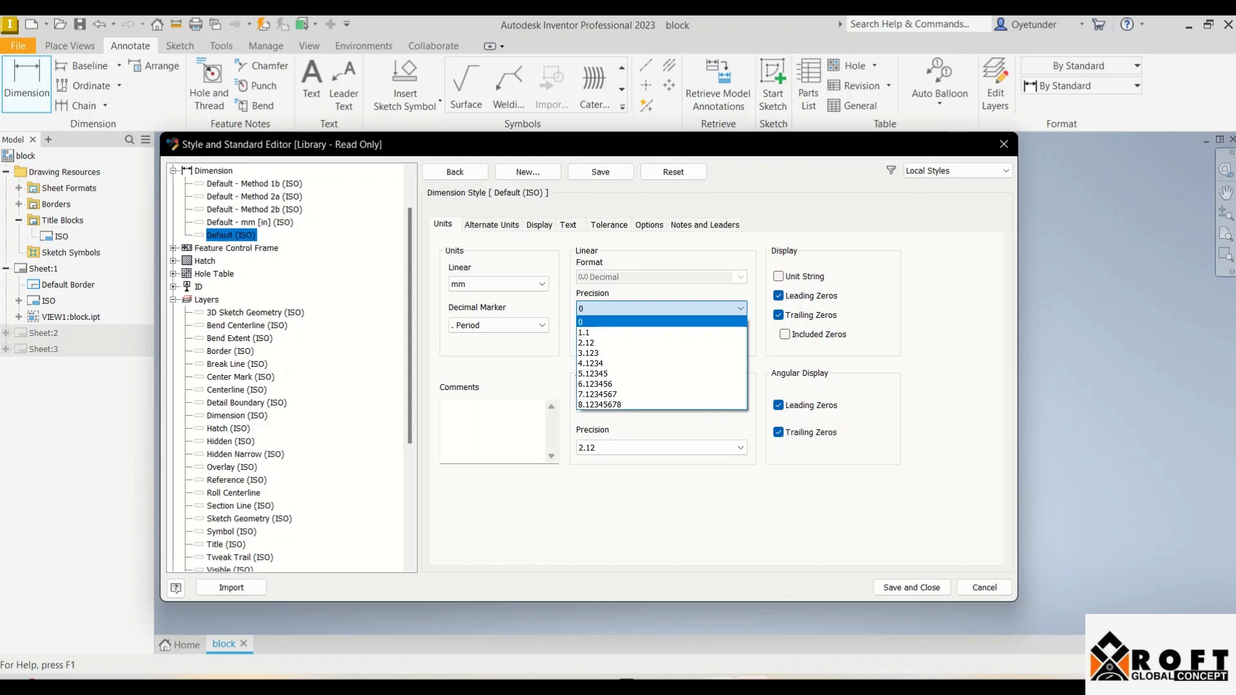
pyautogui.click(661, 322)
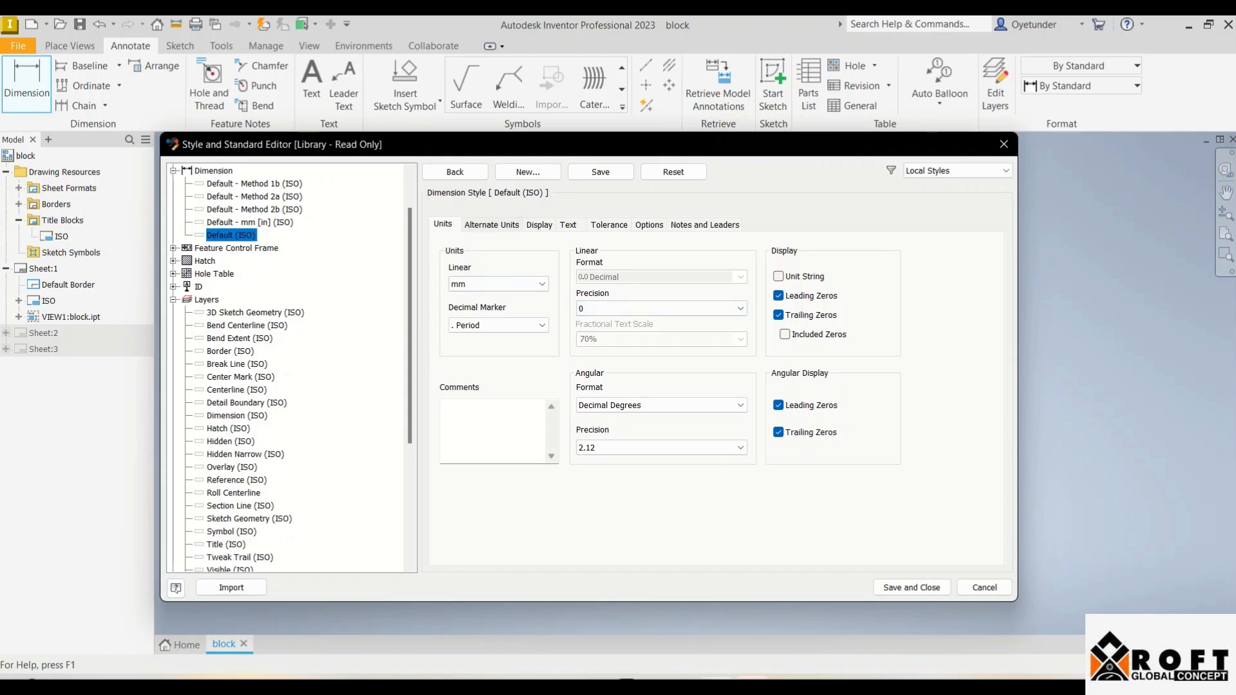
pyautogui.click(491, 224)
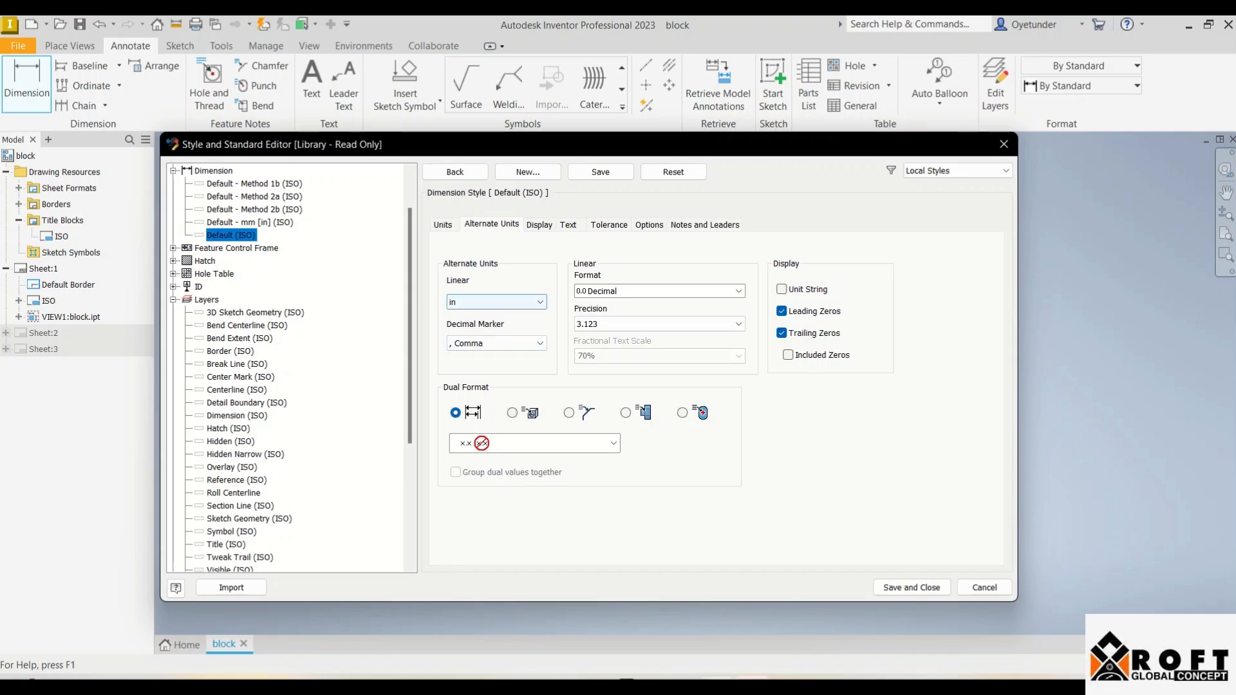
# Step: Keep alternate units at a period decimal marker and 3.123 precision, then show the Display settings
pyautogui.click(496, 344)
pyautogui.click(496, 367)
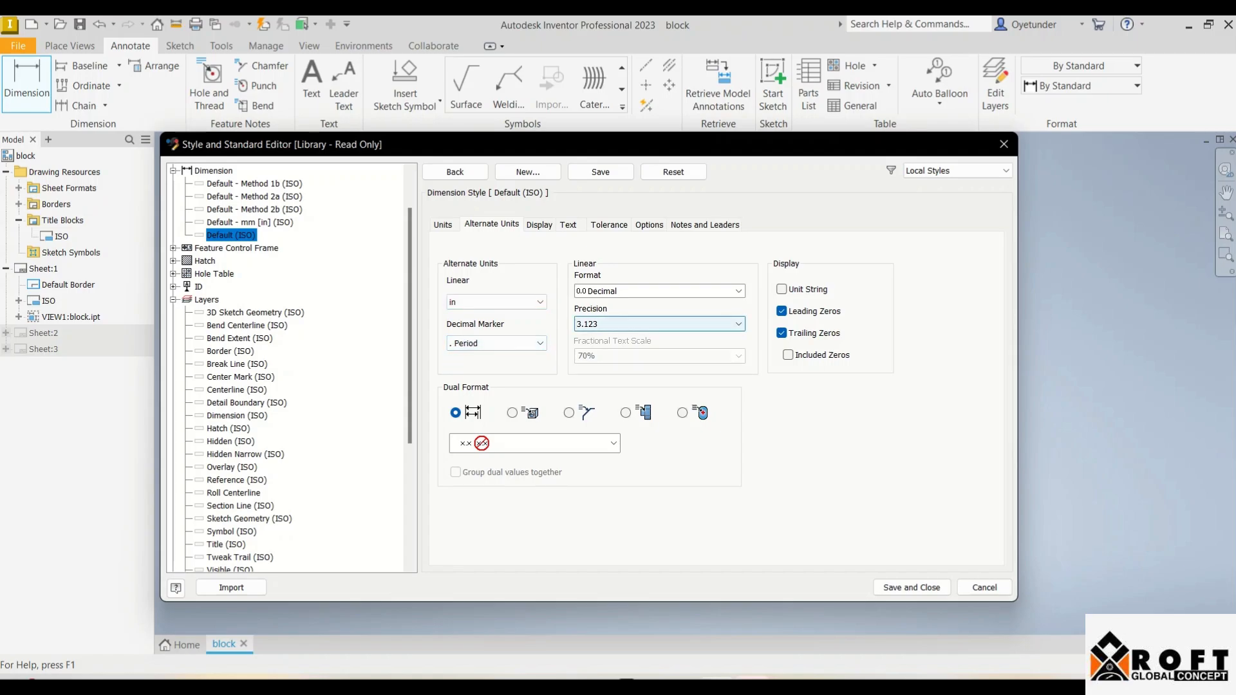
pyautogui.click(657, 324)
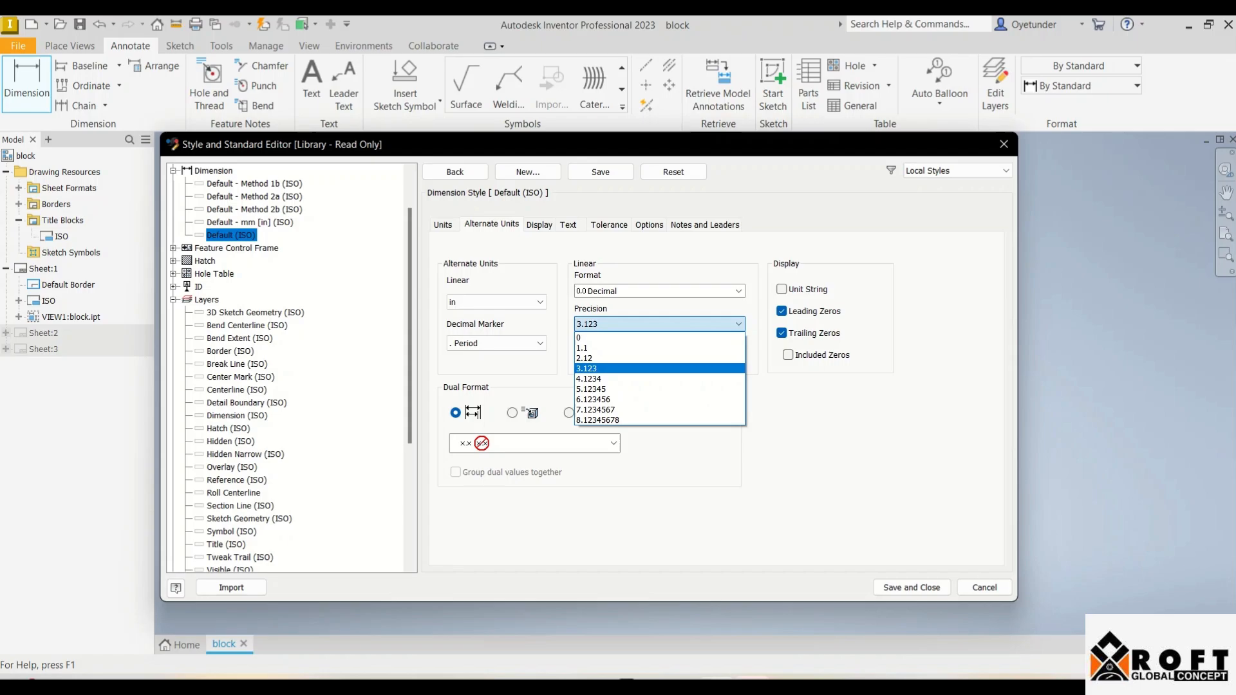
pyautogui.click(657, 368)
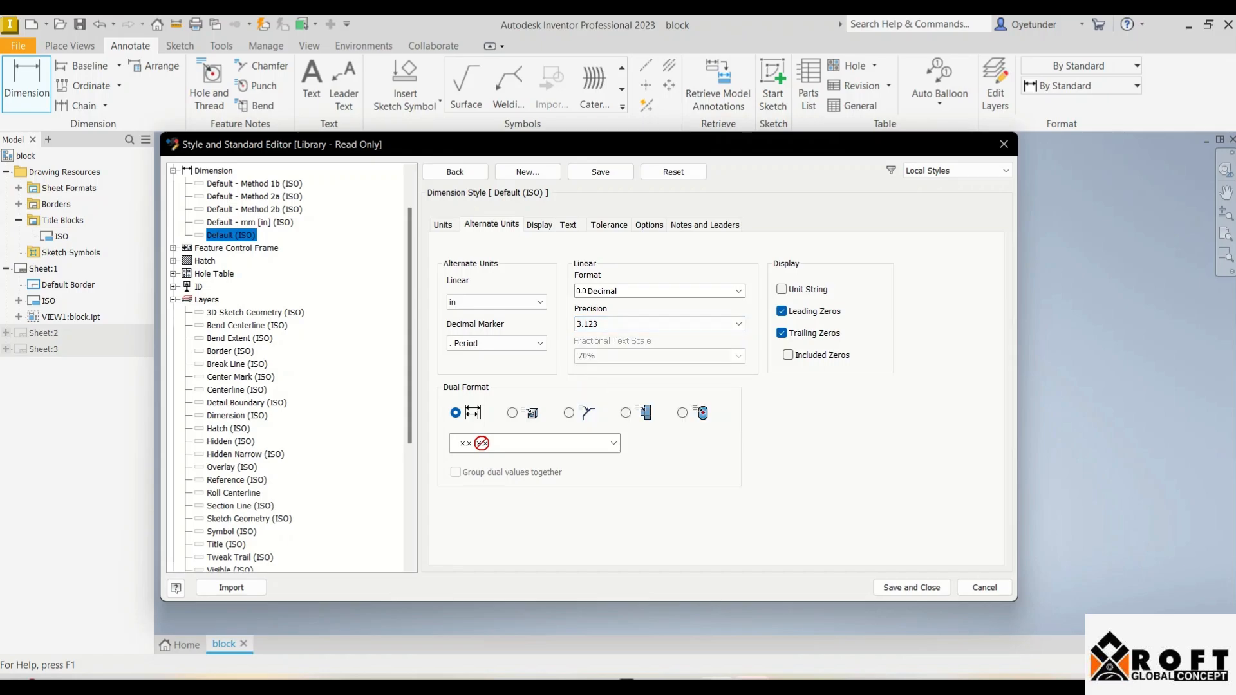
pyautogui.click(539, 224)
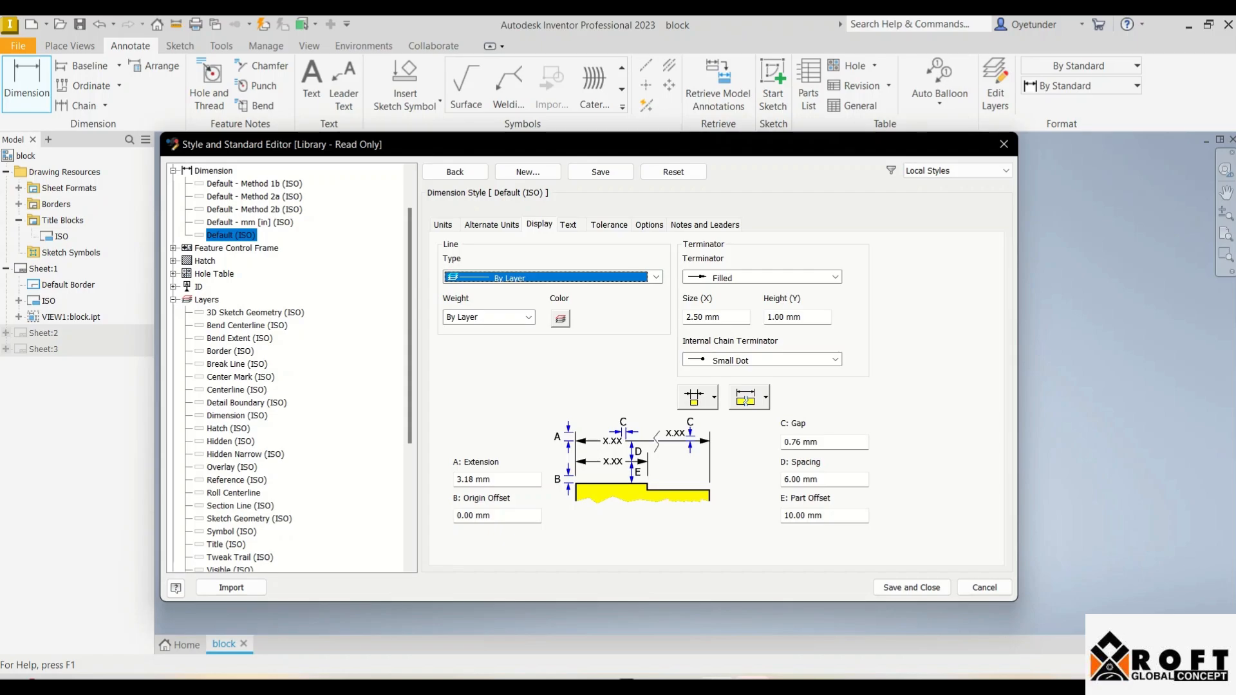
# Step: Make the dimension line colour red
pyautogui.click(560, 318)
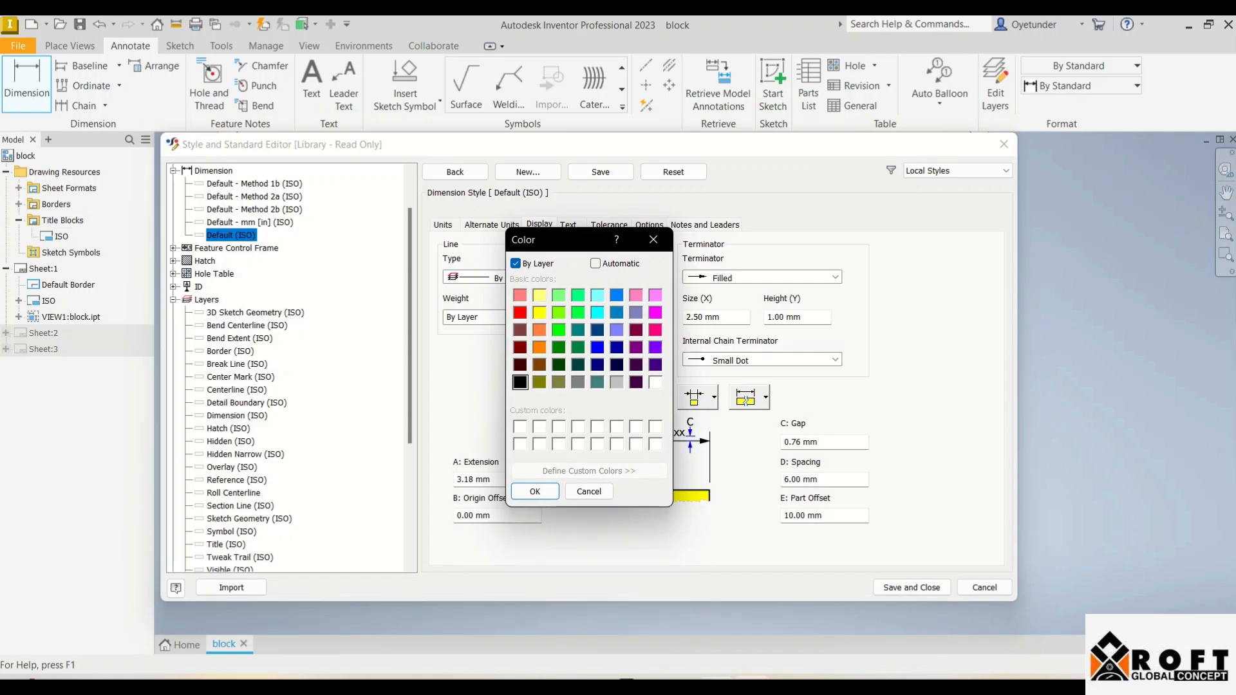
pyautogui.click(519, 312)
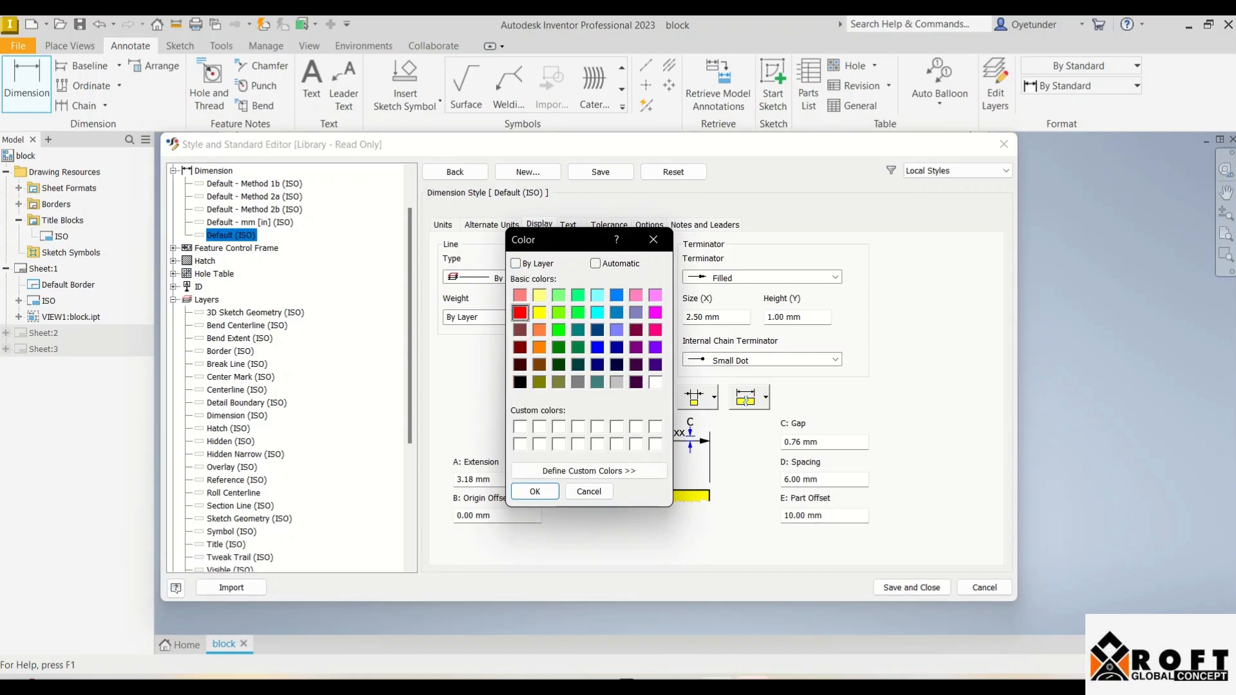
pyautogui.click(535, 492)
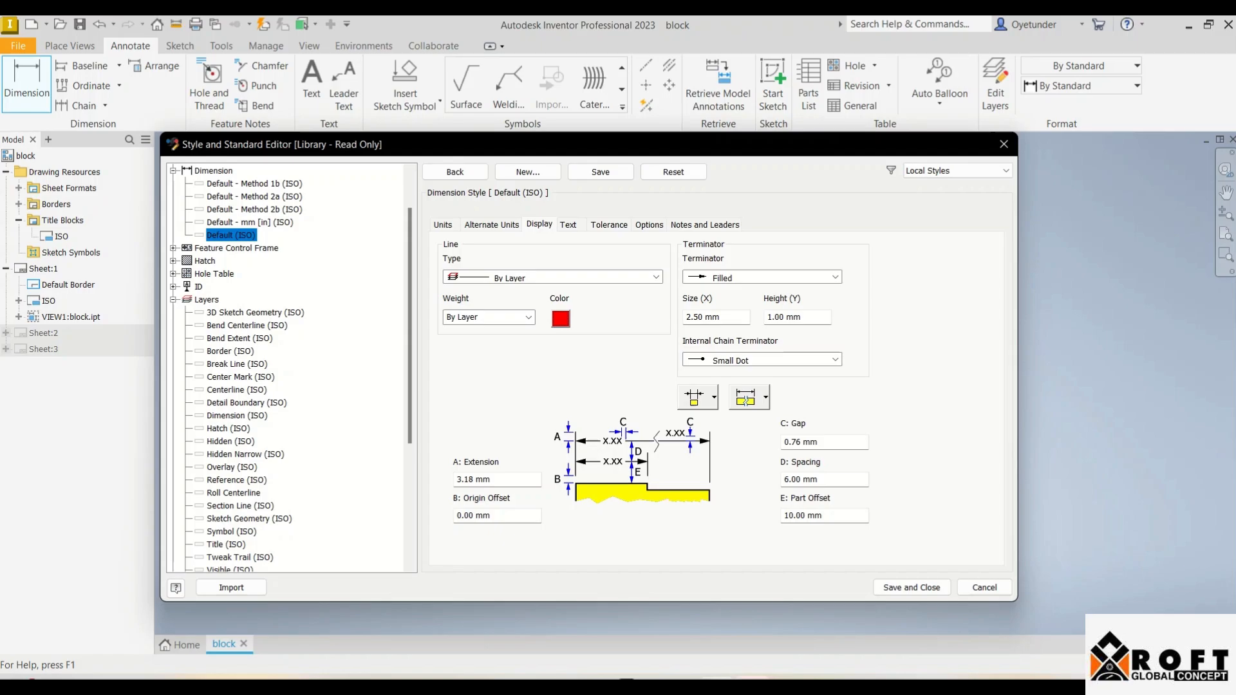
# Step: Set the arrowhead terminators to 4.00 mm wide by 2.00 mm high
pyautogui.click(716, 316)
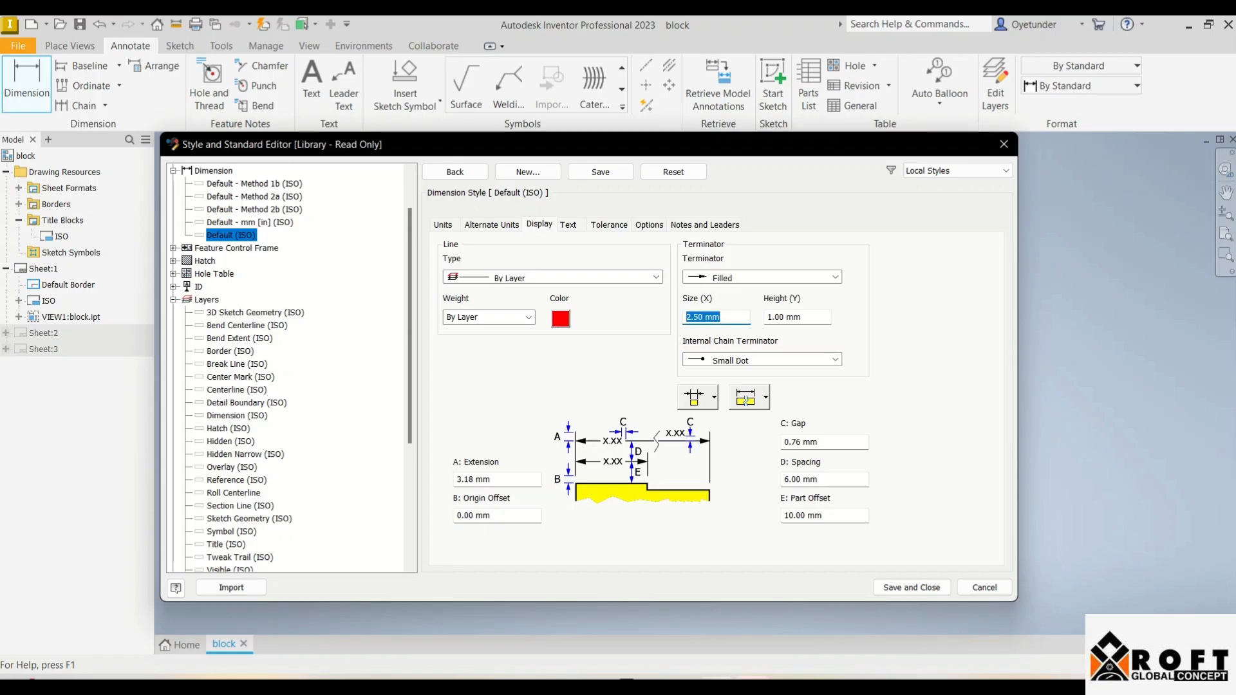
pyautogui.write('4')
pyautogui.press('Tab')
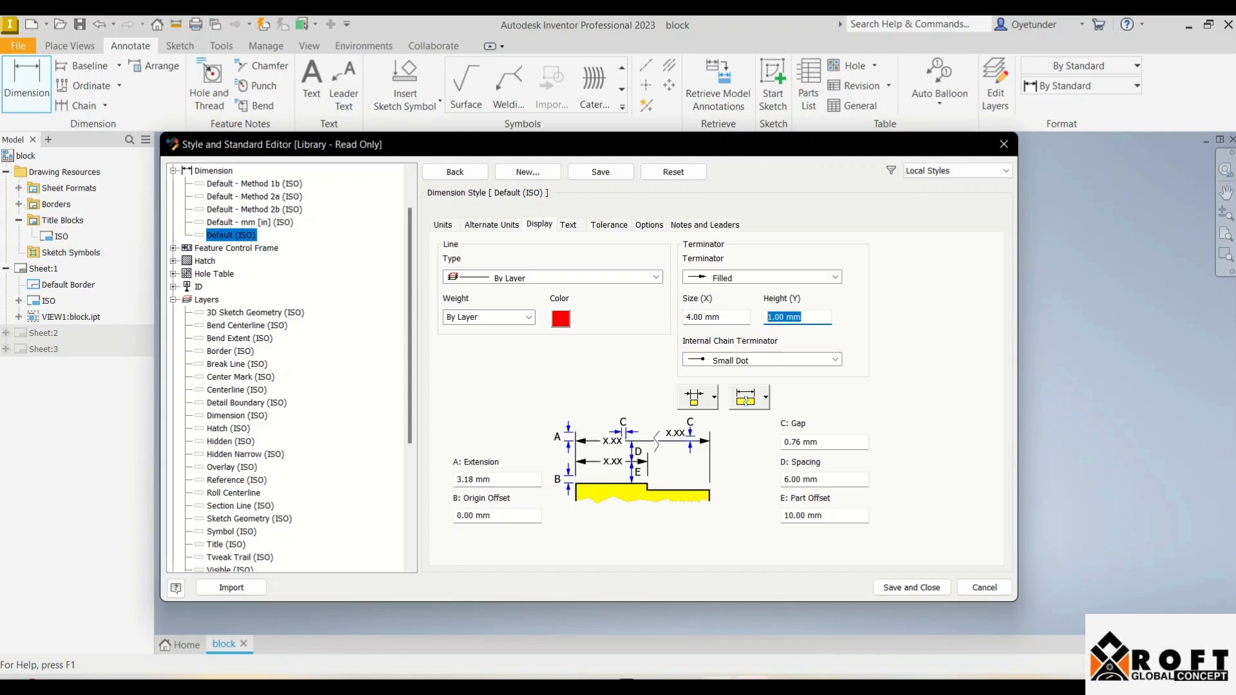
pyautogui.write('2')
pyautogui.press('Tab')
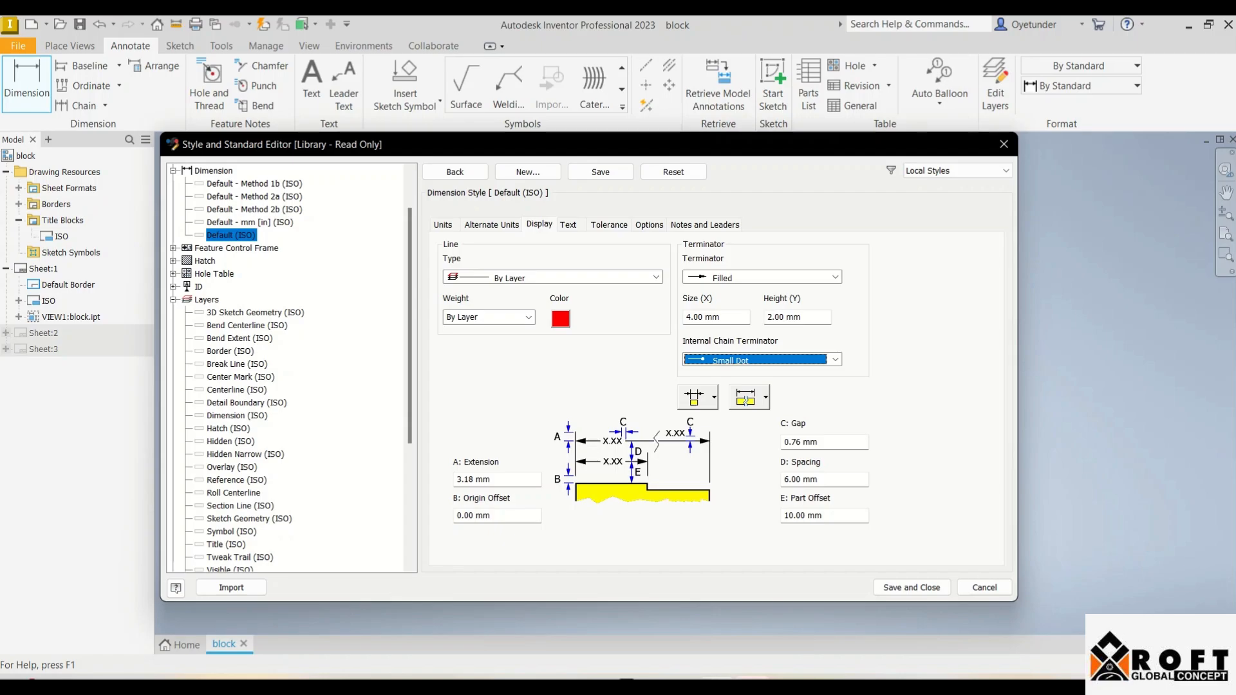
pyautogui.click(568, 224)
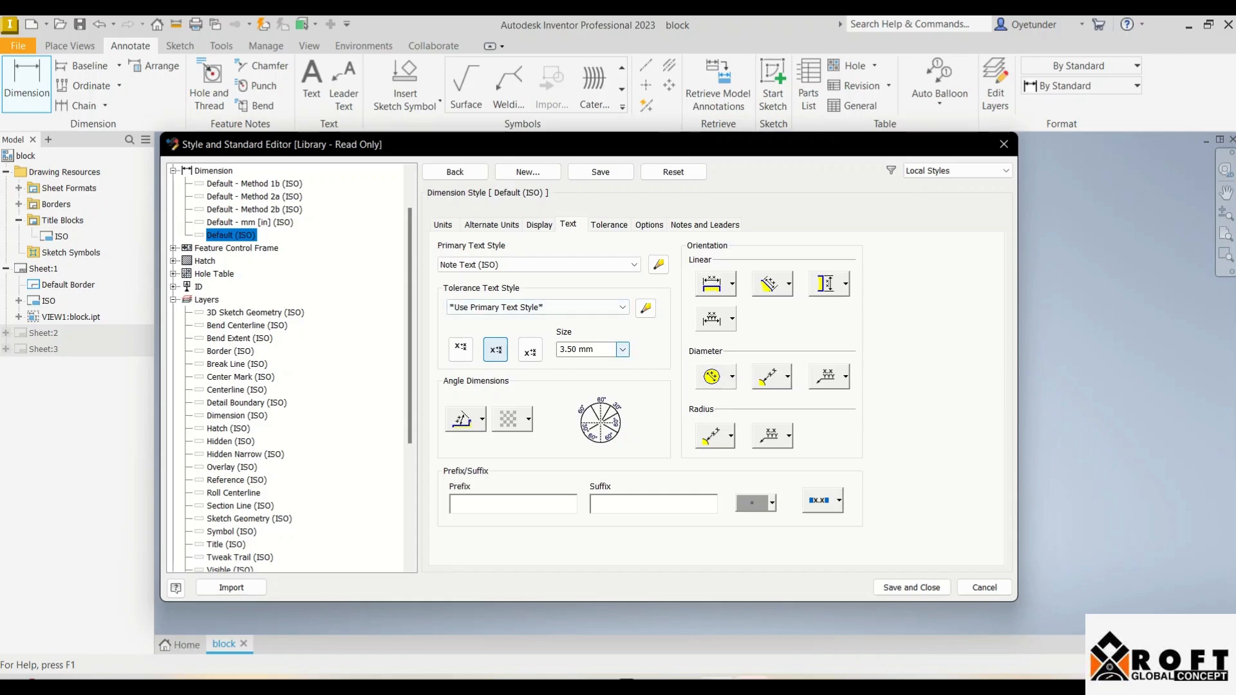
# Step: Set the dimension text size to 5.00 mm
pyautogui.moveTo(606, 349); pyautogui.dragTo(531, 350)
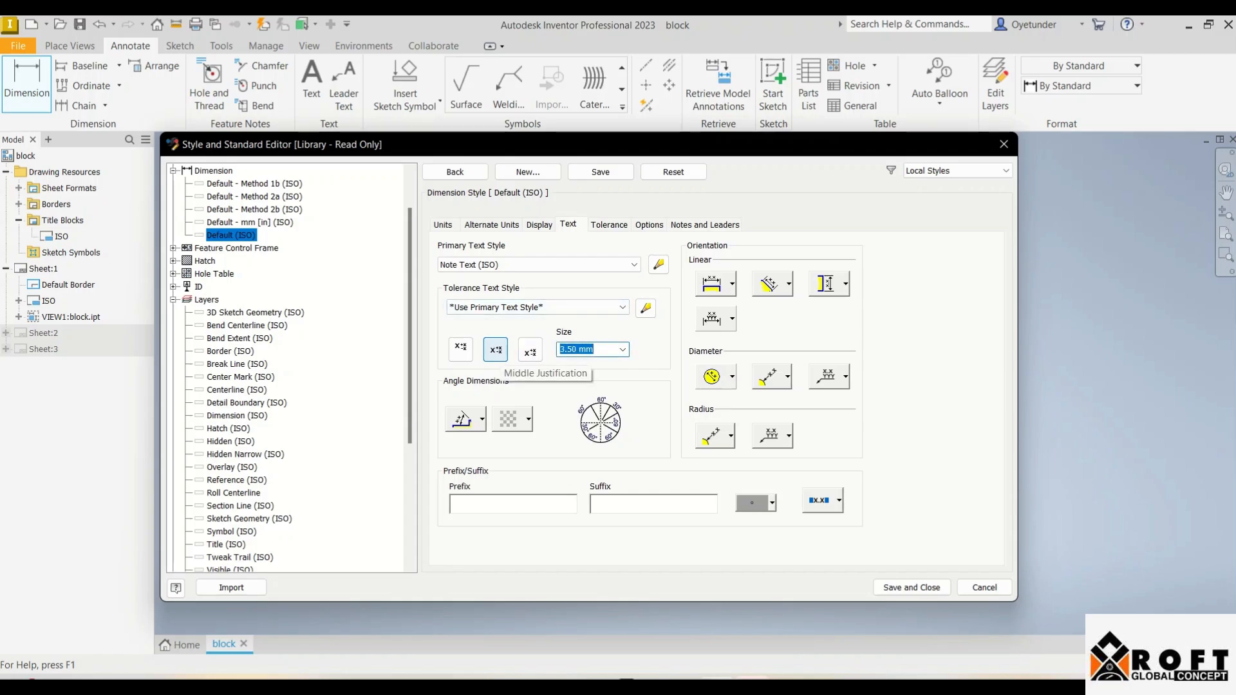
pyautogui.write('5')
pyautogui.press('Tab')
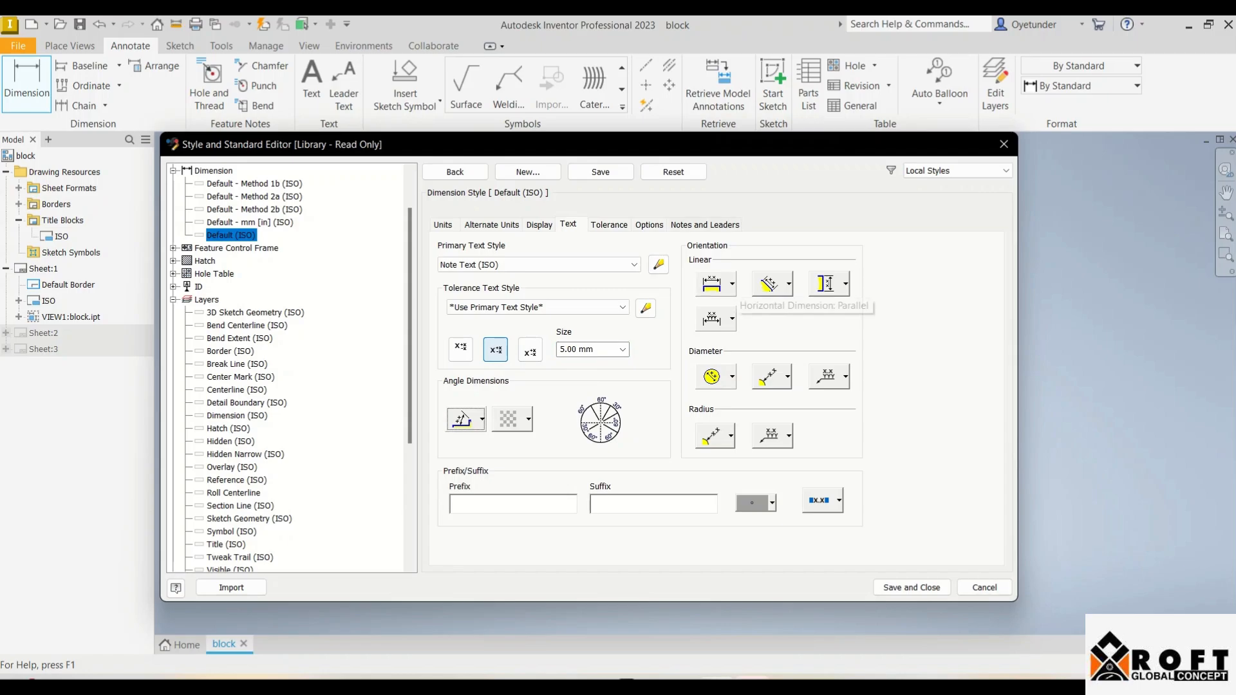
# Step: Set linear text parallel, pick the aligned orientation, and make diameter and radius text horizontal
pyautogui.click(716, 283)
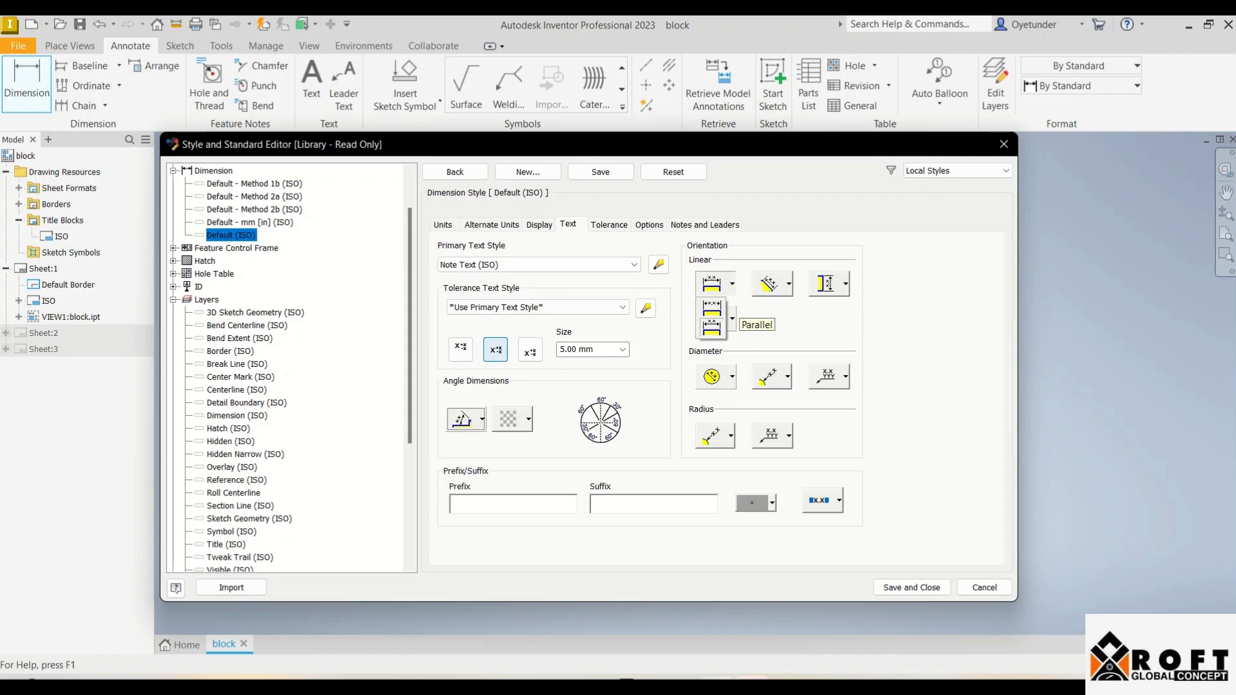
pyautogui.click(711, 328)
pyautogui.click(772, 284)
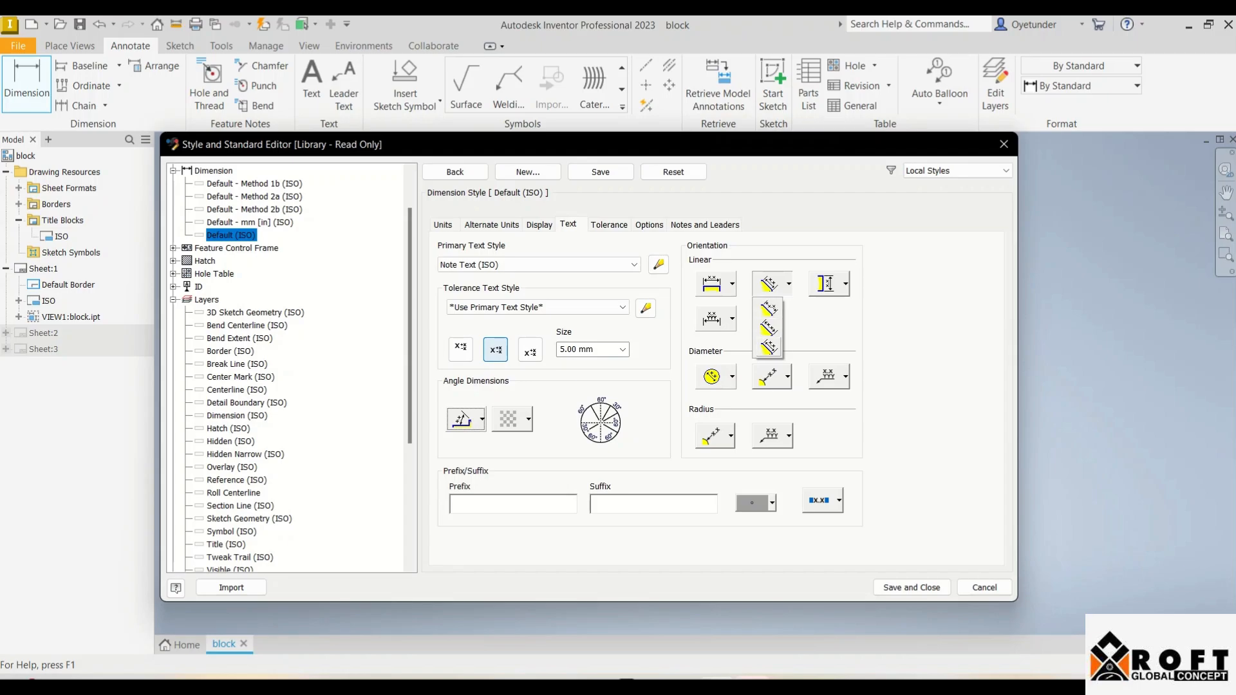
pyautogui.click(769, 347)
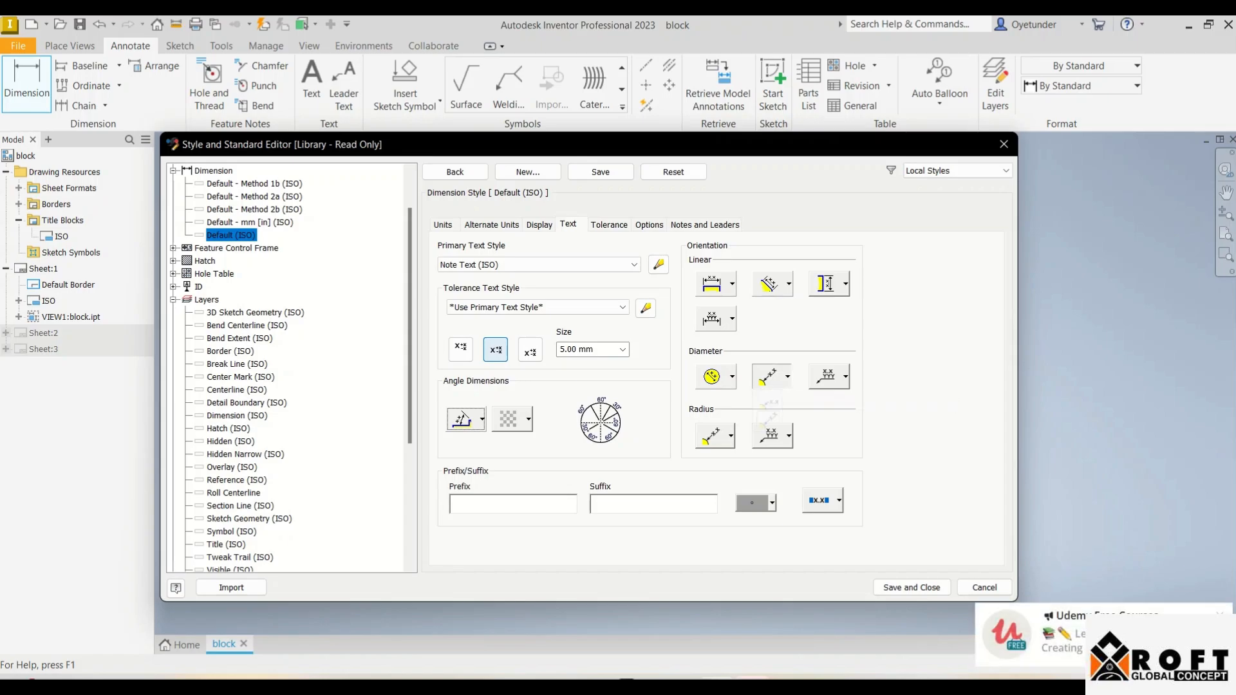
pyautogui.click(787, 376)
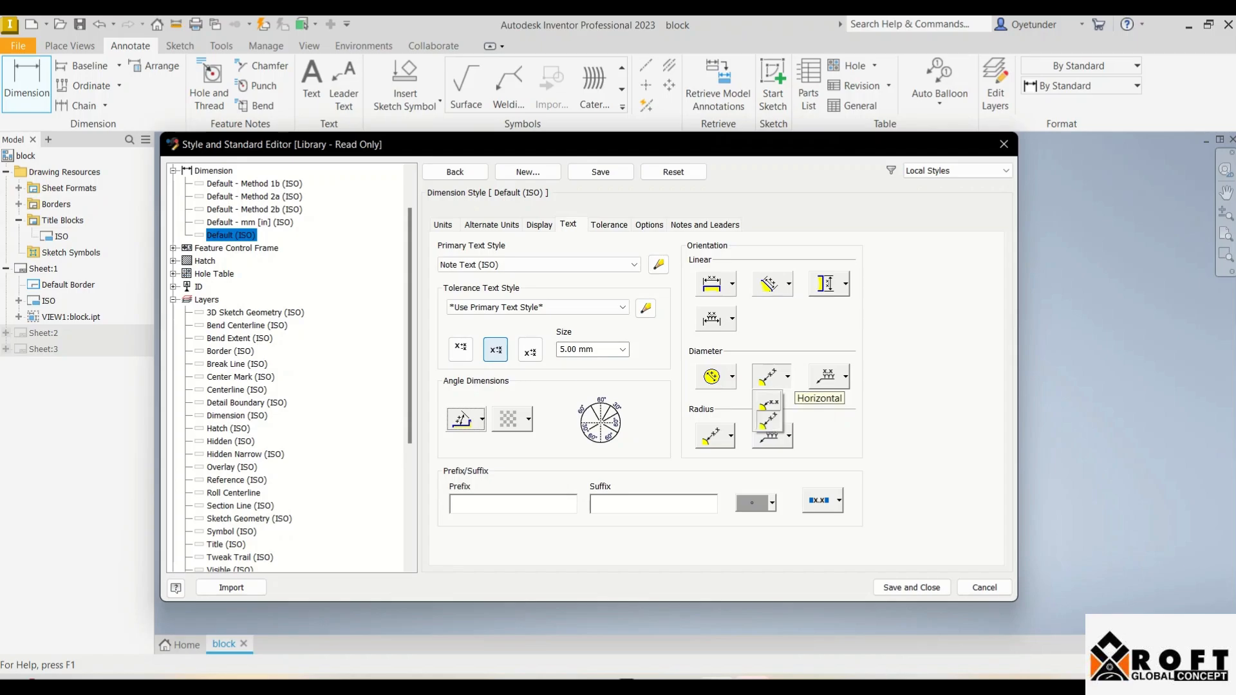
pyautogui.click(768, 403)
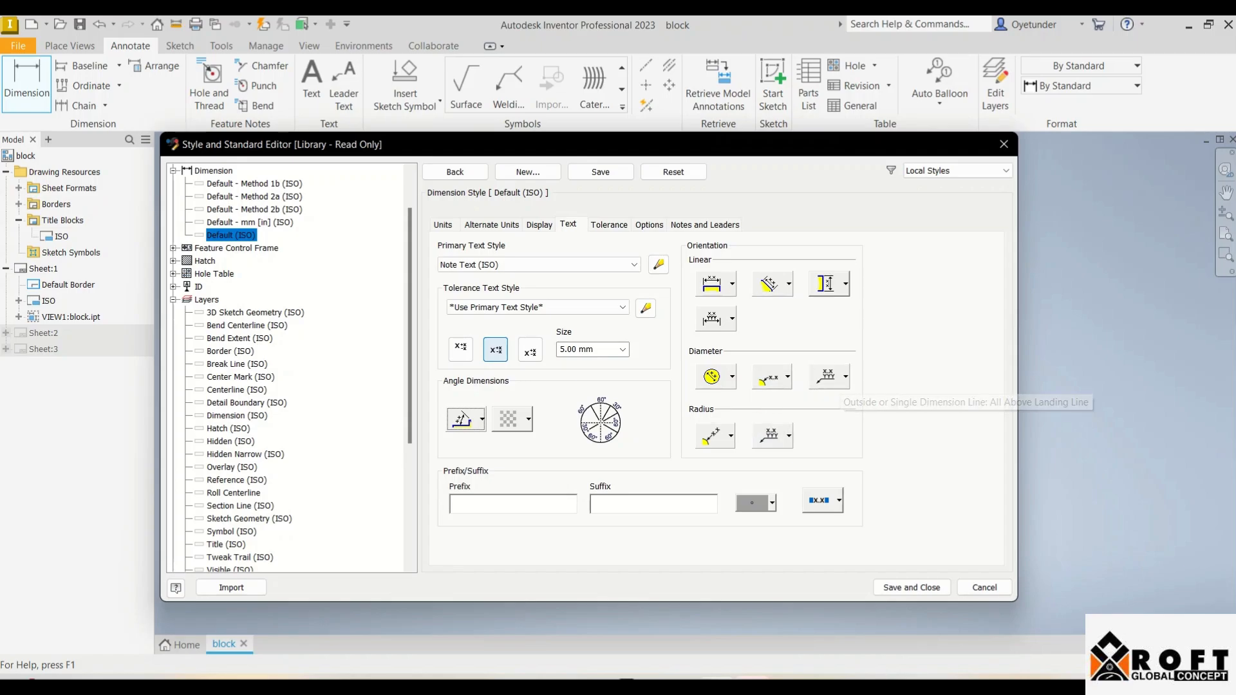
pyautogui.click(731, 436)
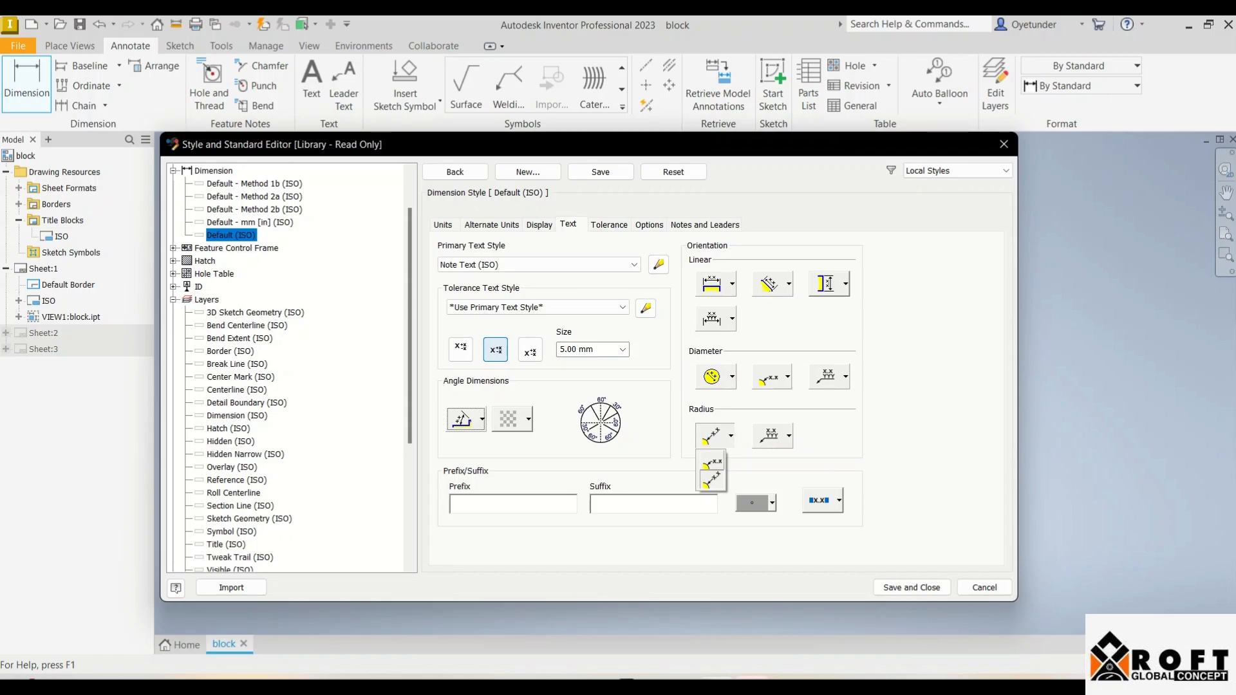
pyautogui.click(712, 462)
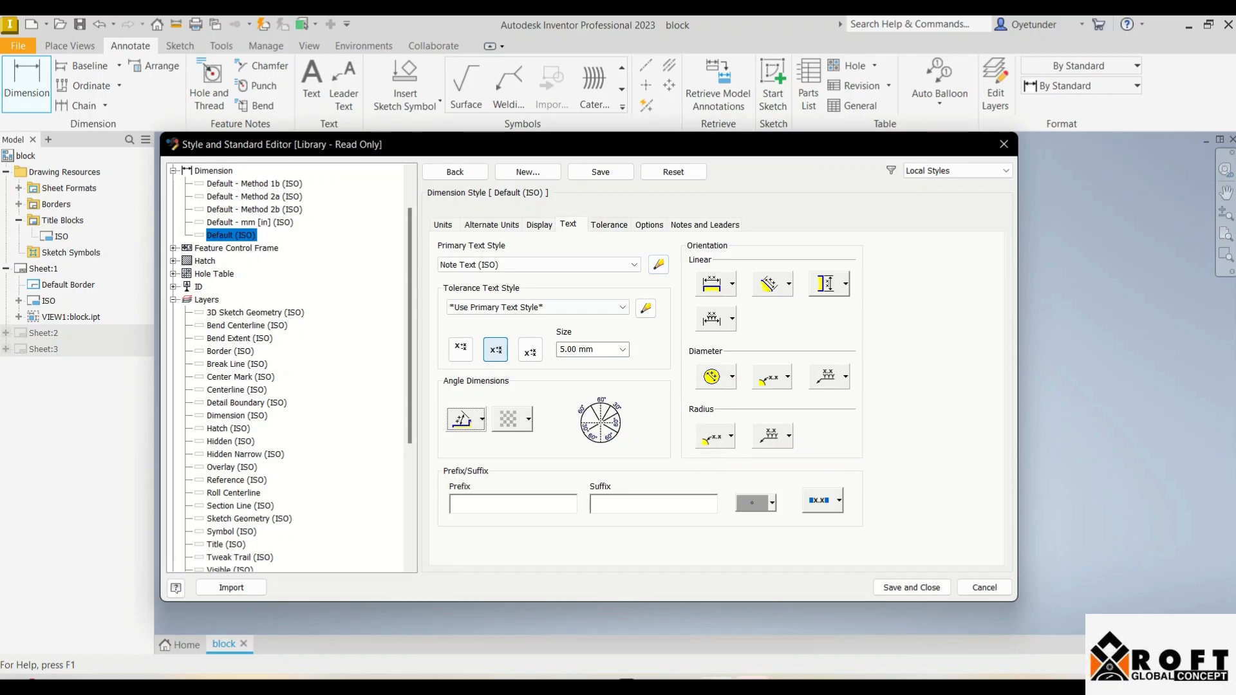
pyautogui.click(609, 224)
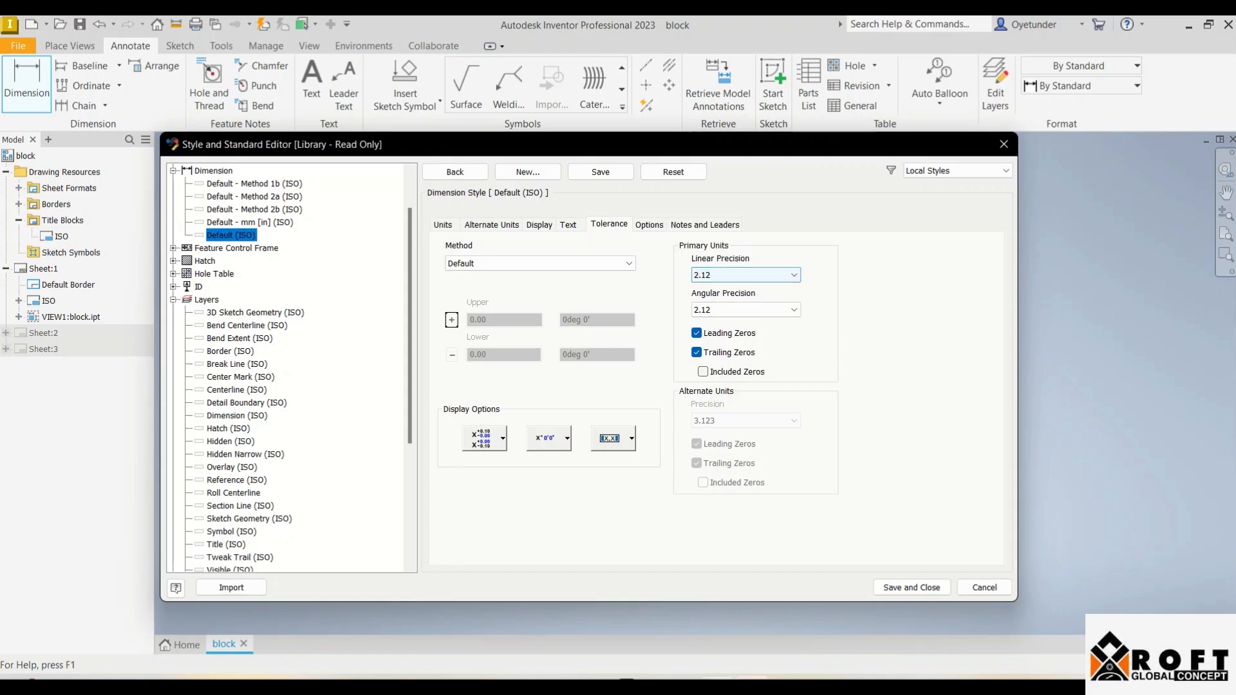
# Step: Leave tolerance formats unchanged, give notes a horizontal leader, and save and close the style
pyautogui.click(503, 438)
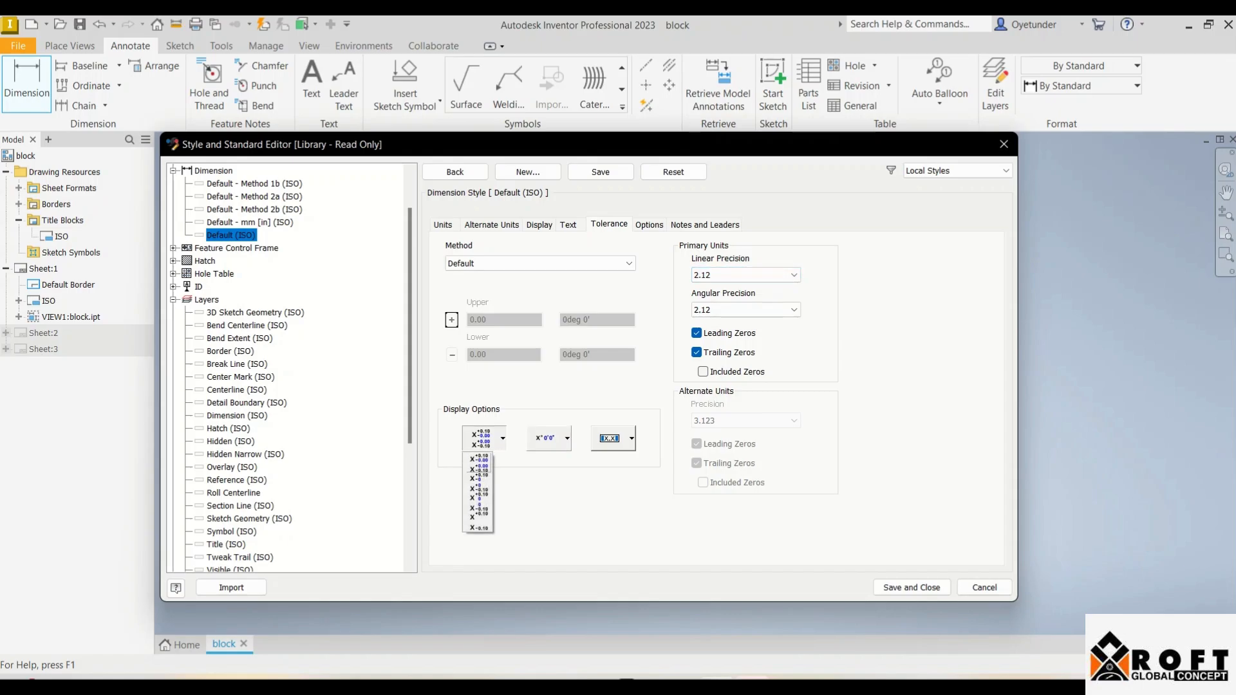
pyautogui.press('Escape')
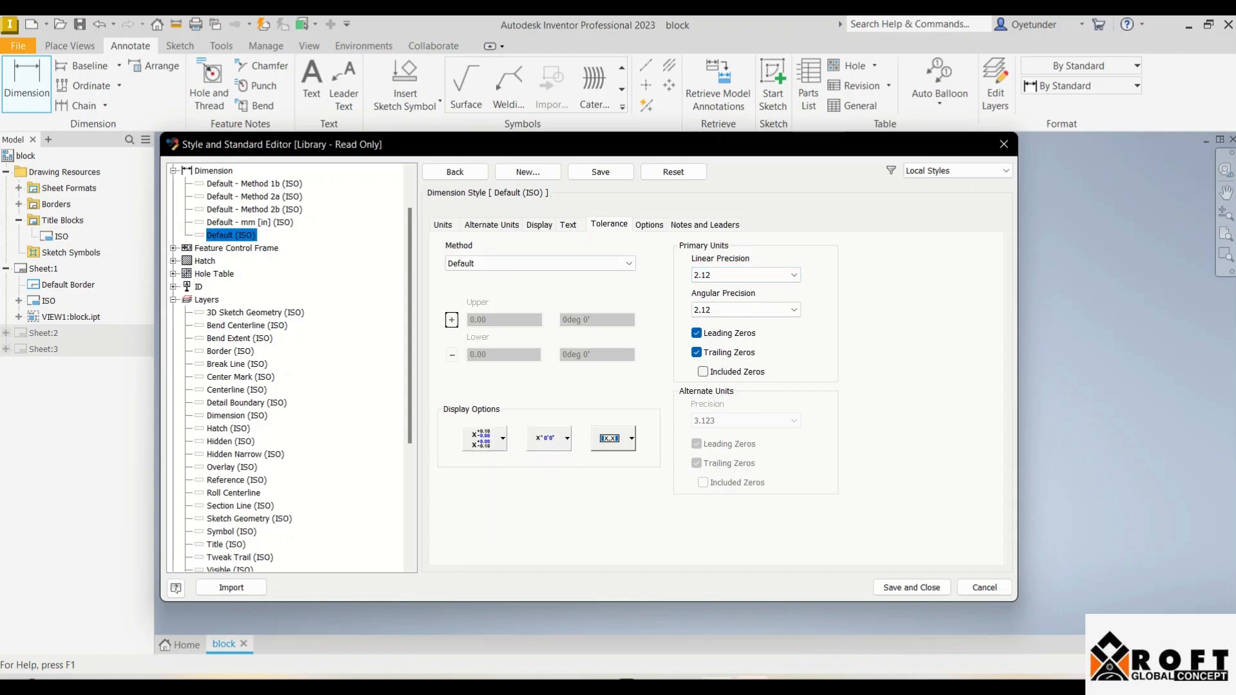
pyautogui.click(649, 224)
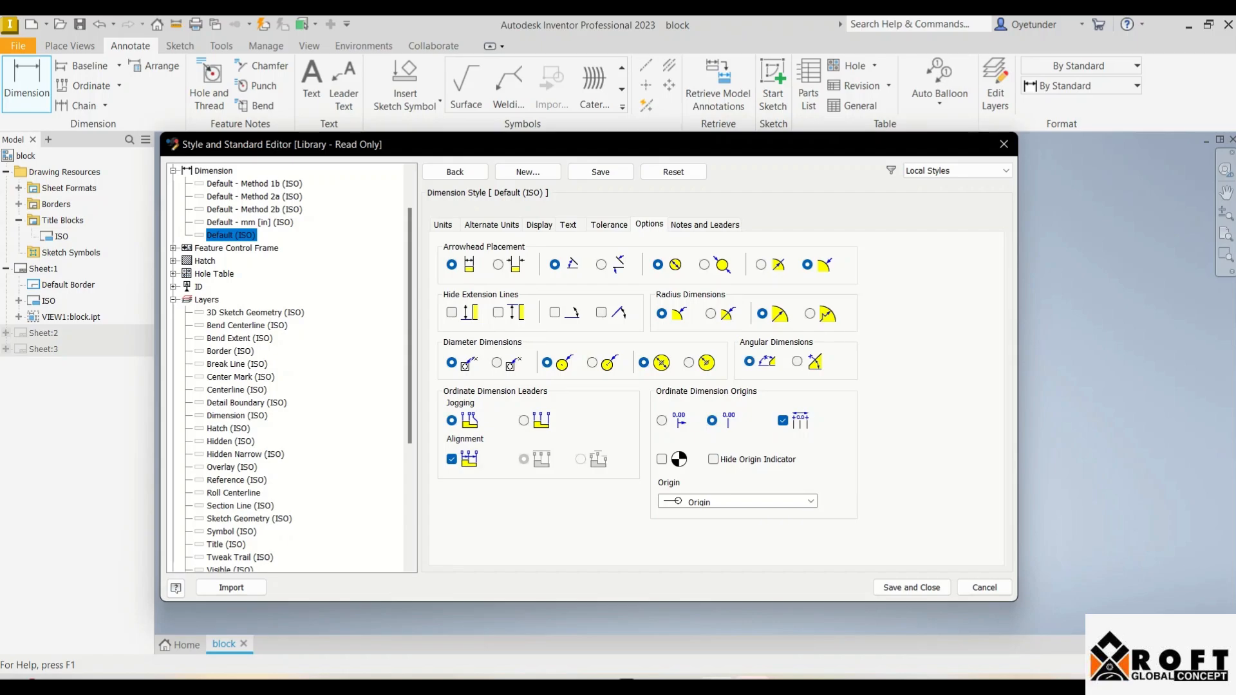
pyautogui.click(705, 224)
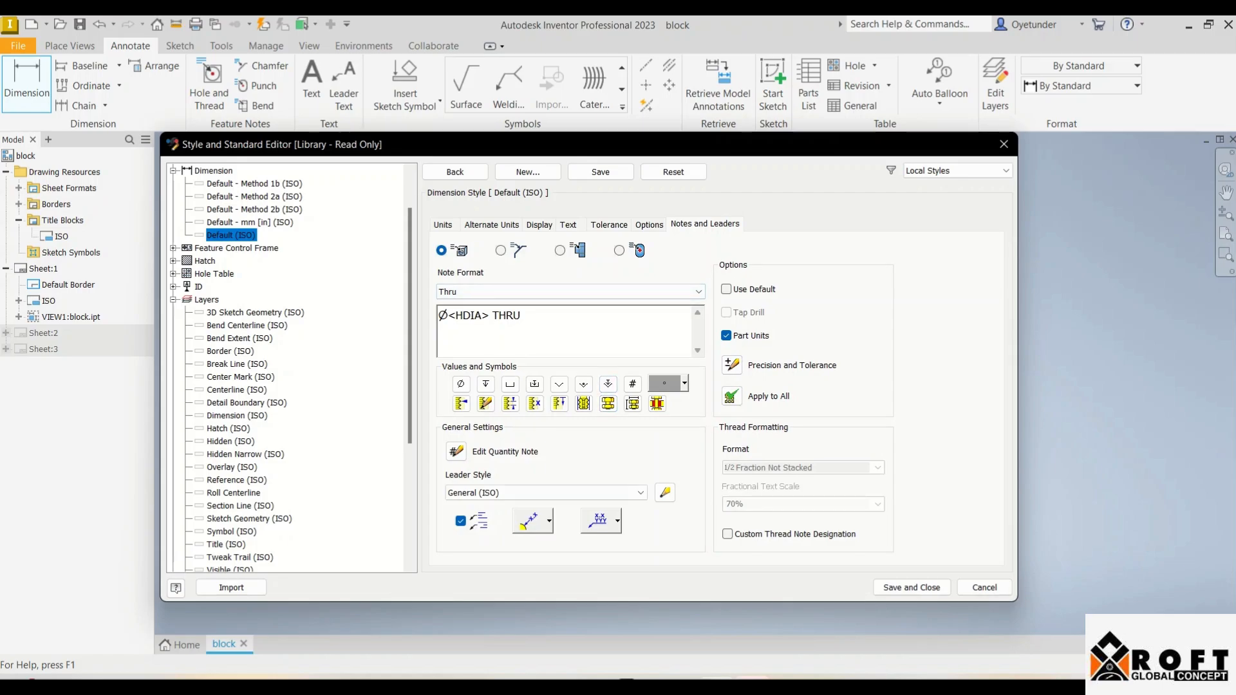
pyautogui.click(549, 521)
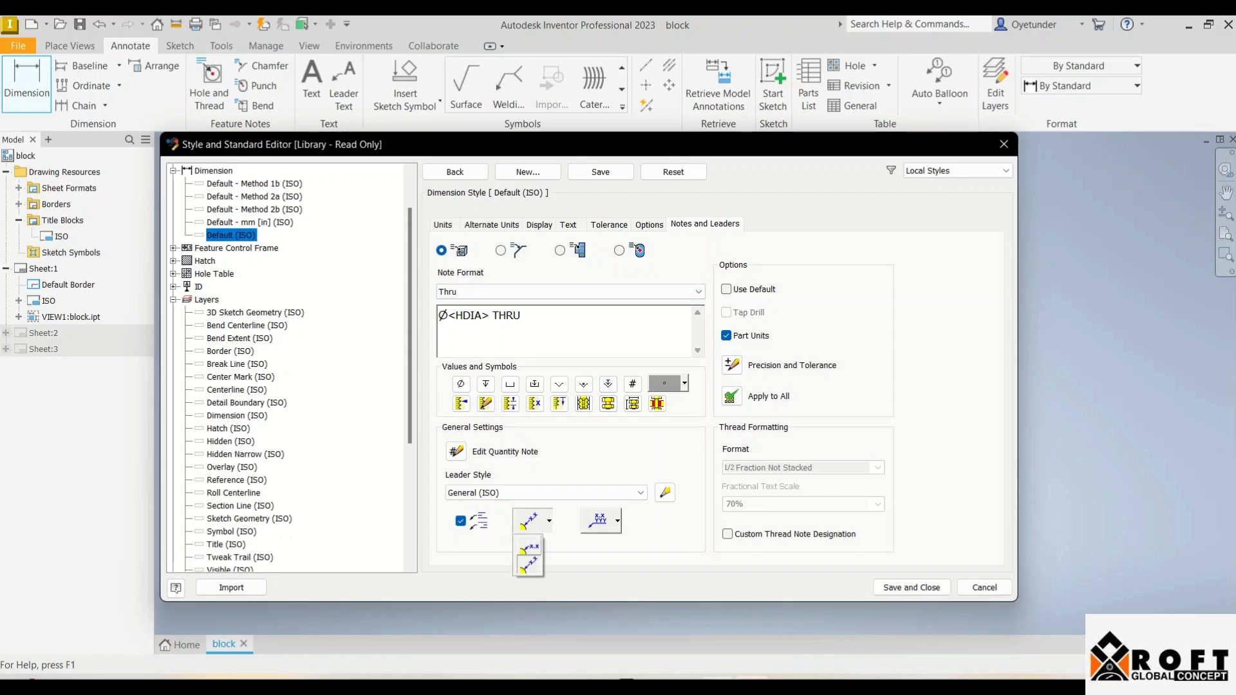
pyautogui.click(530, 547)
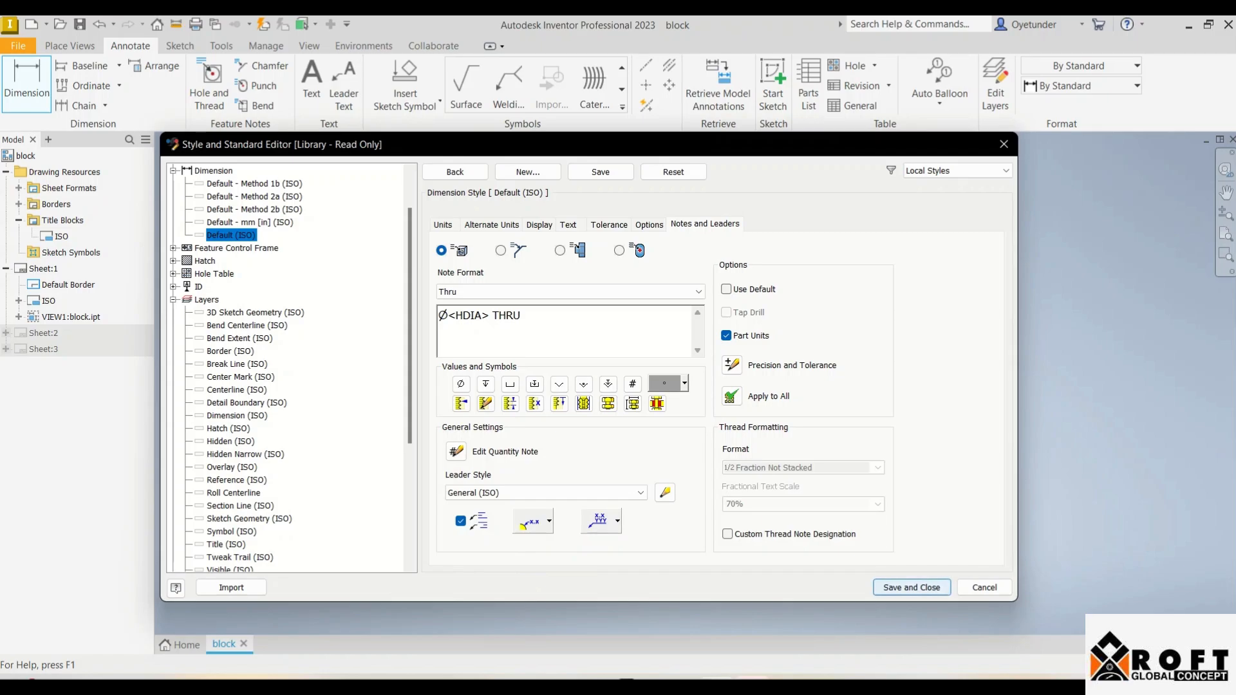
pyautogui.click(912, 588)
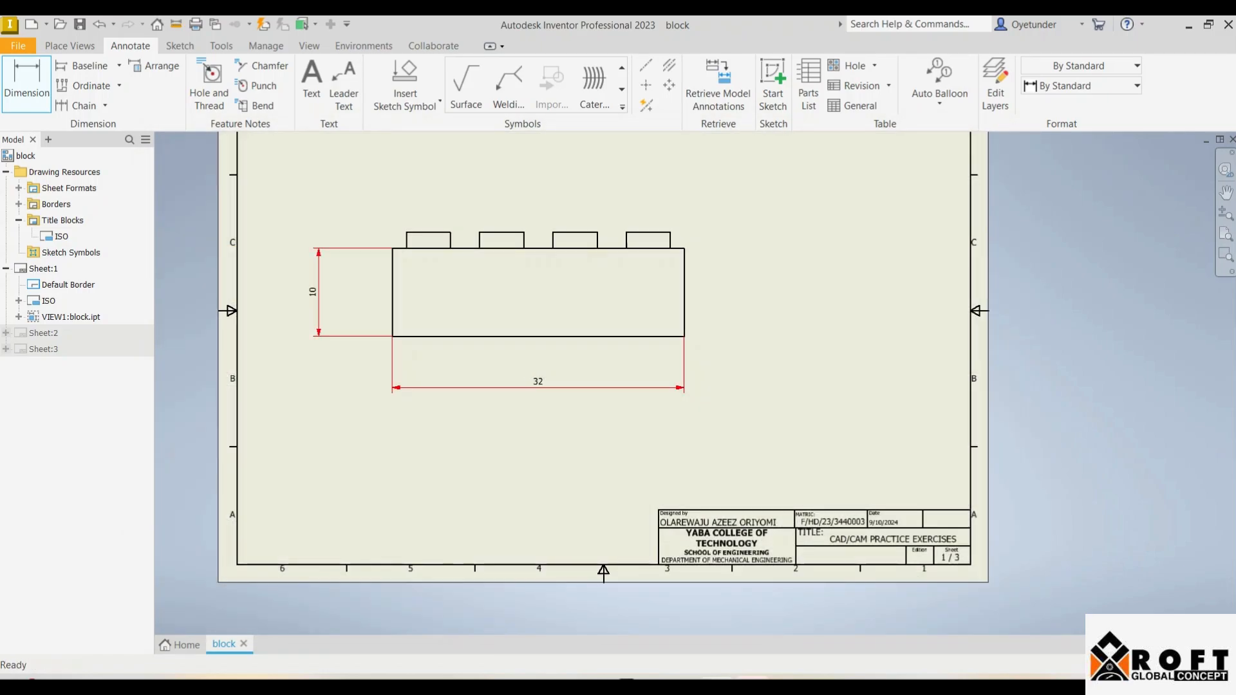
# Step: End the Dimension command and start saving the drawing with Ctrl+S
pyautogui.press('Escape')
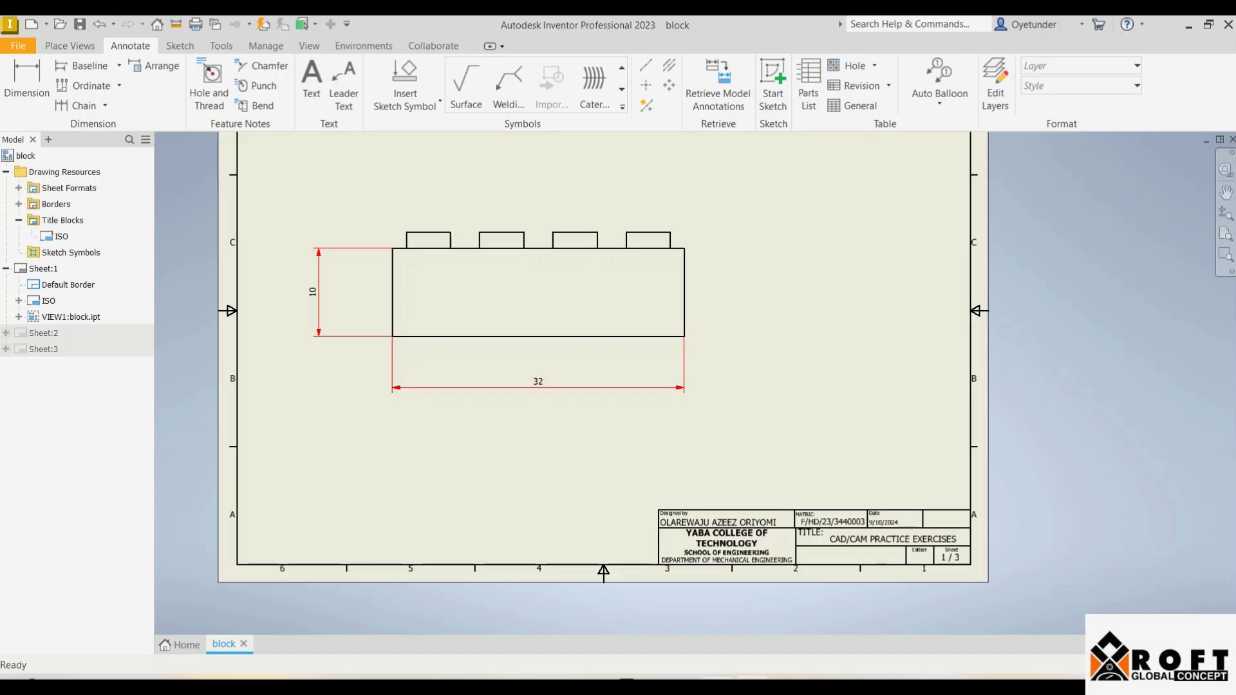
pyautogui.hotkey('ctrl', 's')
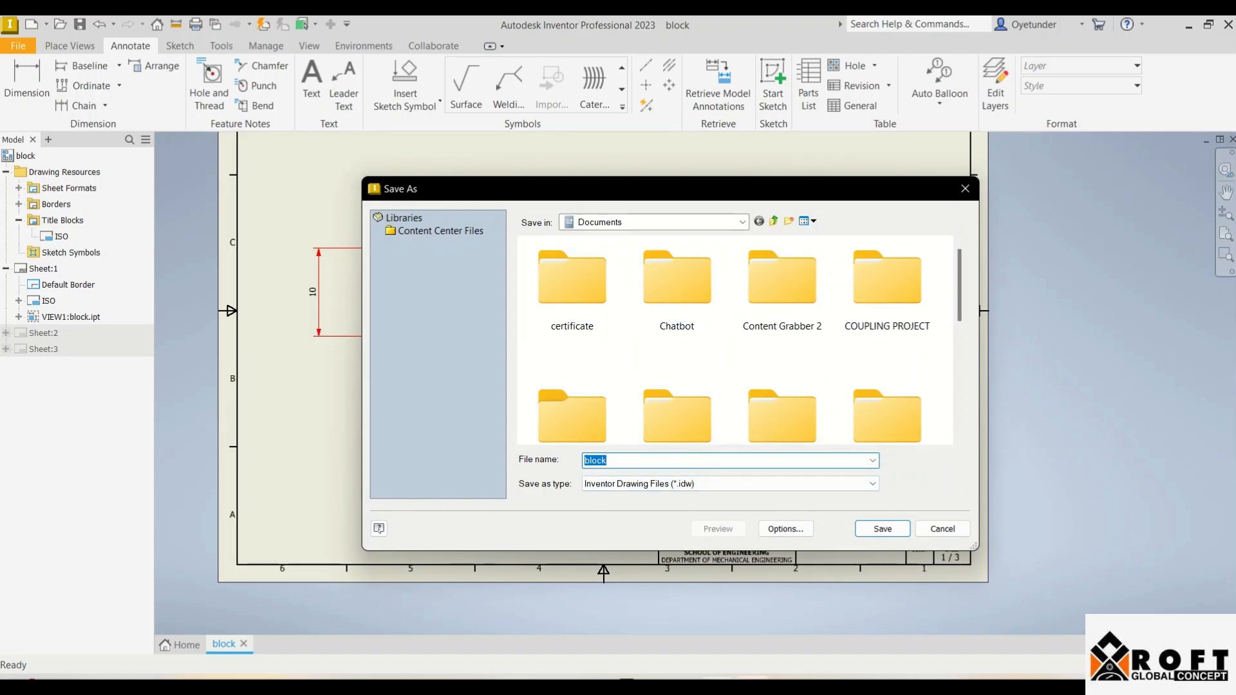
# Step: Go into the INVENTOR CLASS folder and save the drawing there as block.idw
pyautogui.scroll(-5, 783, 412)
pyautogui.scroll(3, 782, 412)
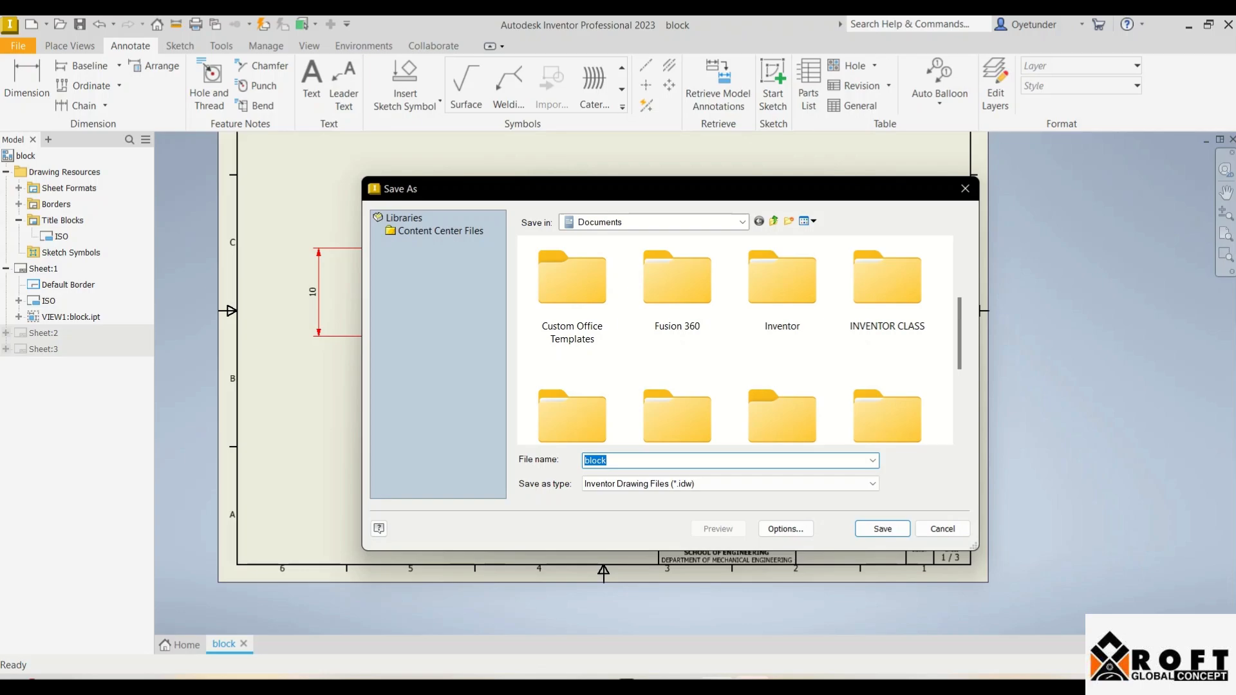
pyautogui.doubleClick(887, 283)
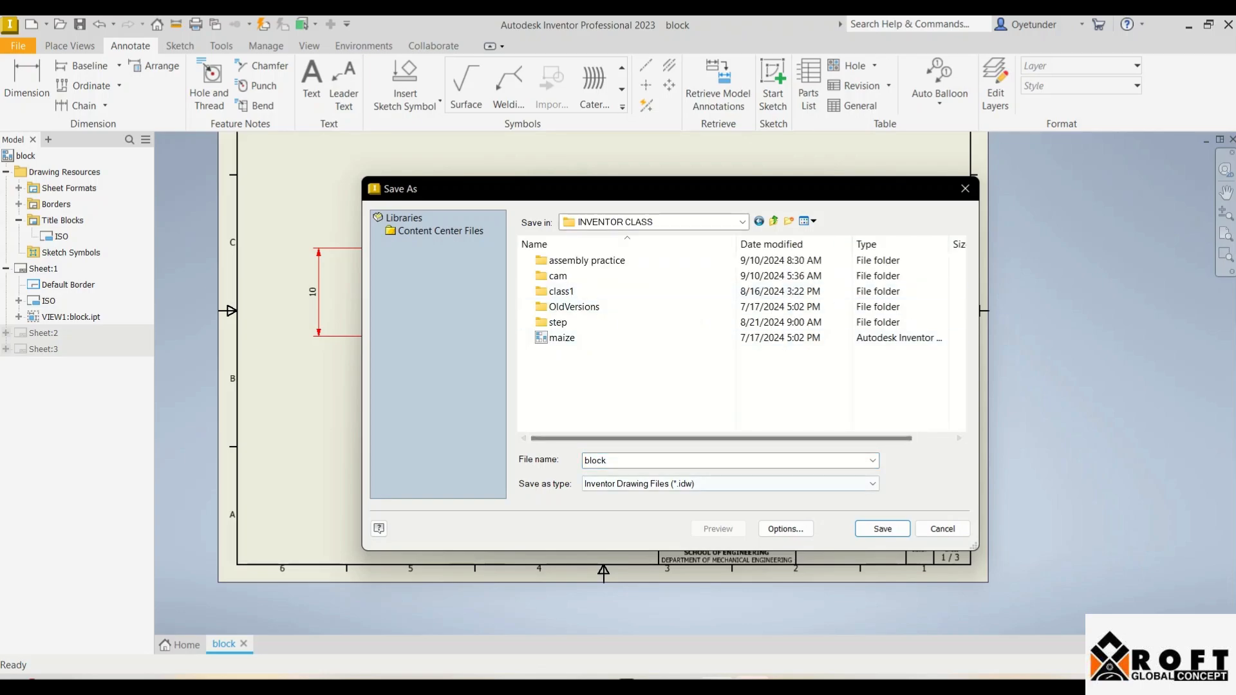
pyautogui.click(882, 529)
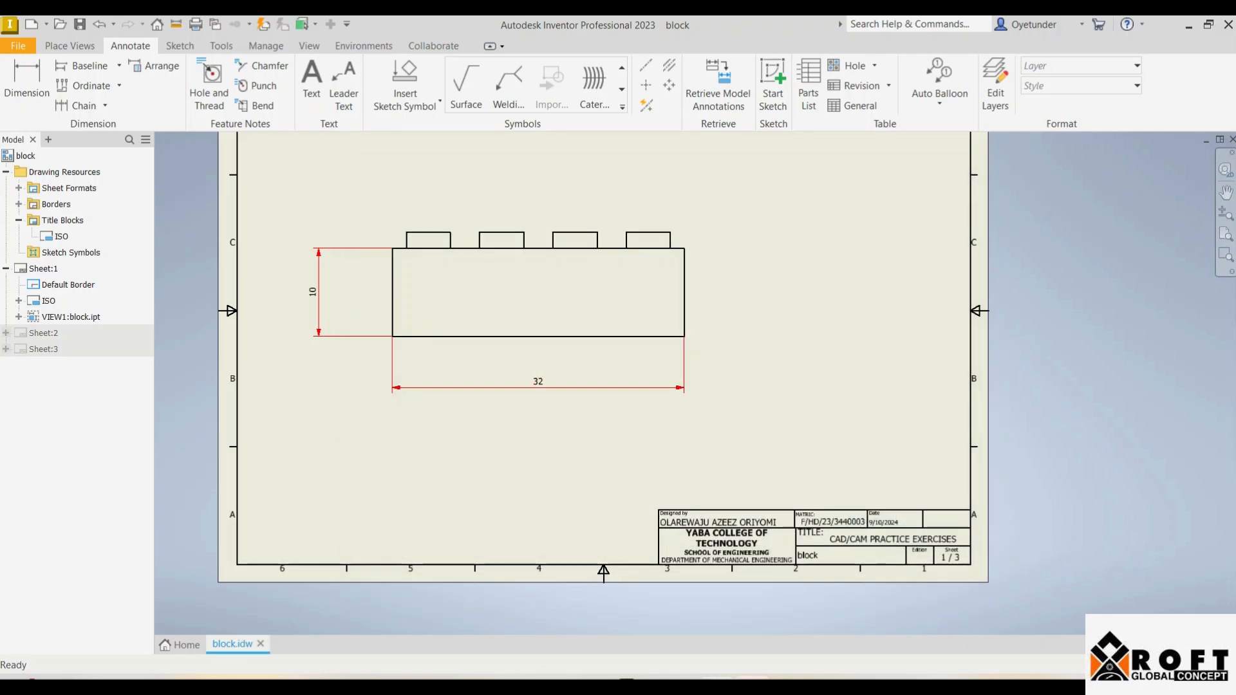